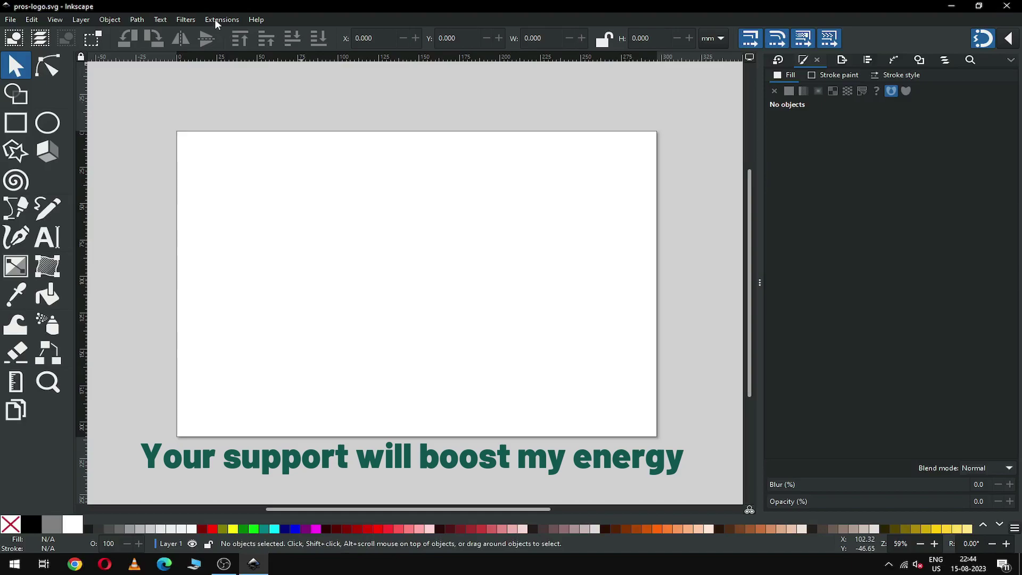
- Render an isometric grid with live preview on, 2 X and 2 Y divisions and 50 px division spacing
click(215, 20)
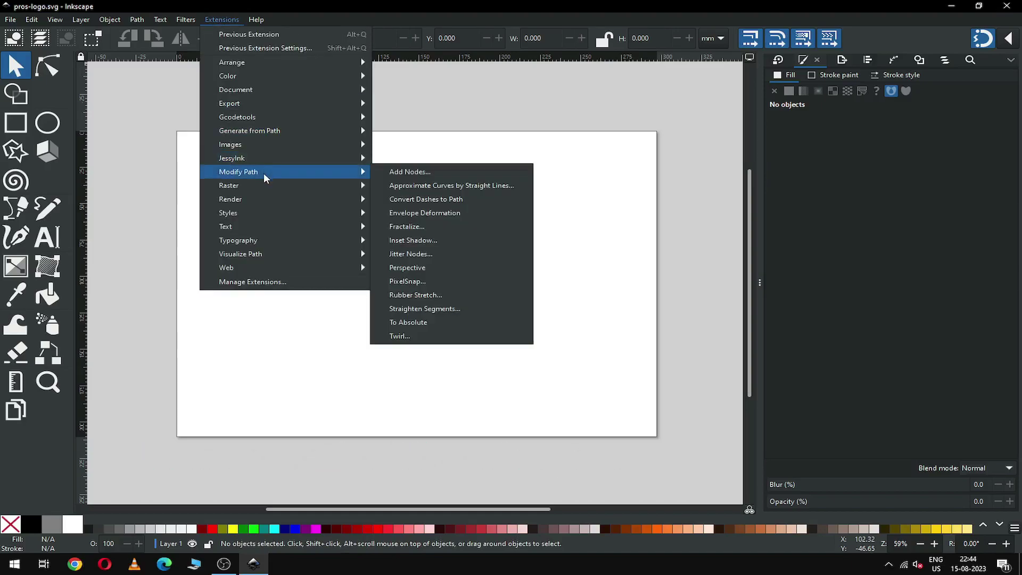
mouse_move(260, 189)
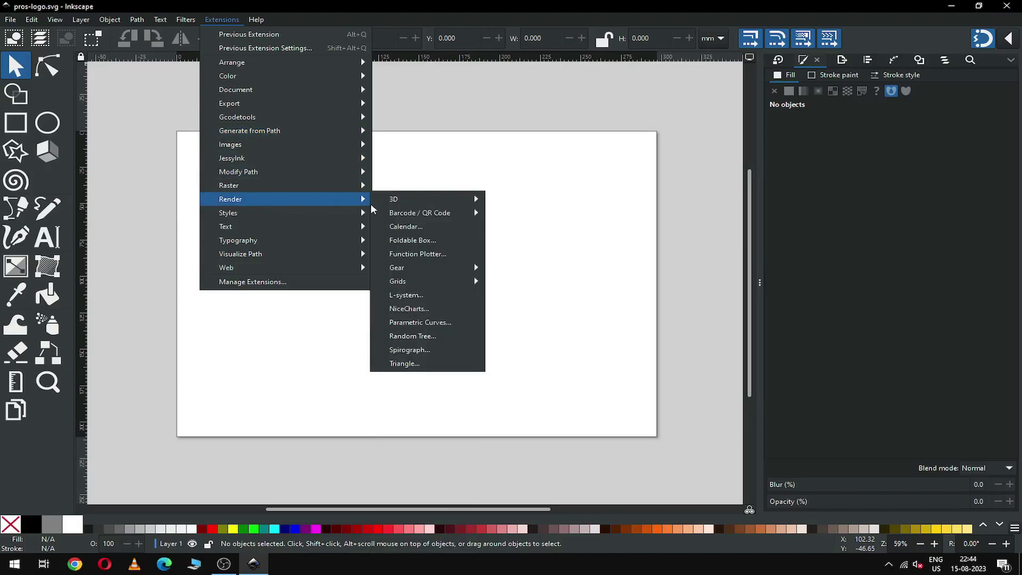
mouse_move(415, 282)
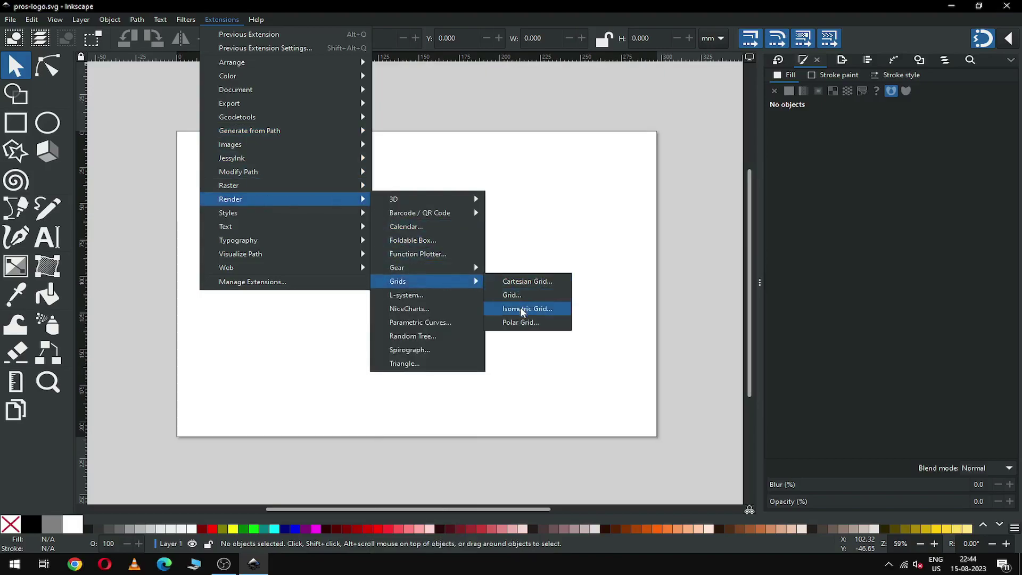
click(552, 313)
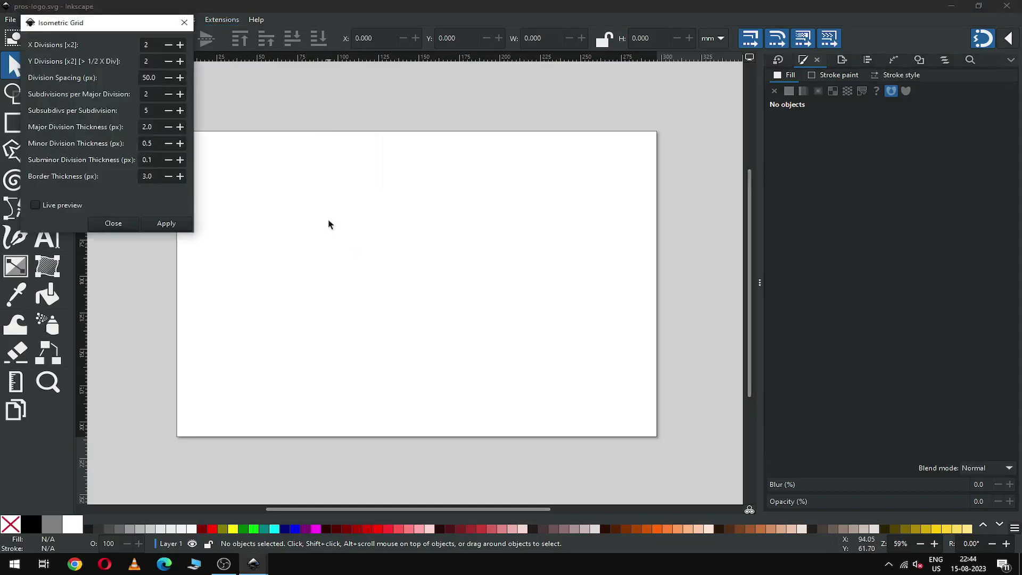
click(46, 205)
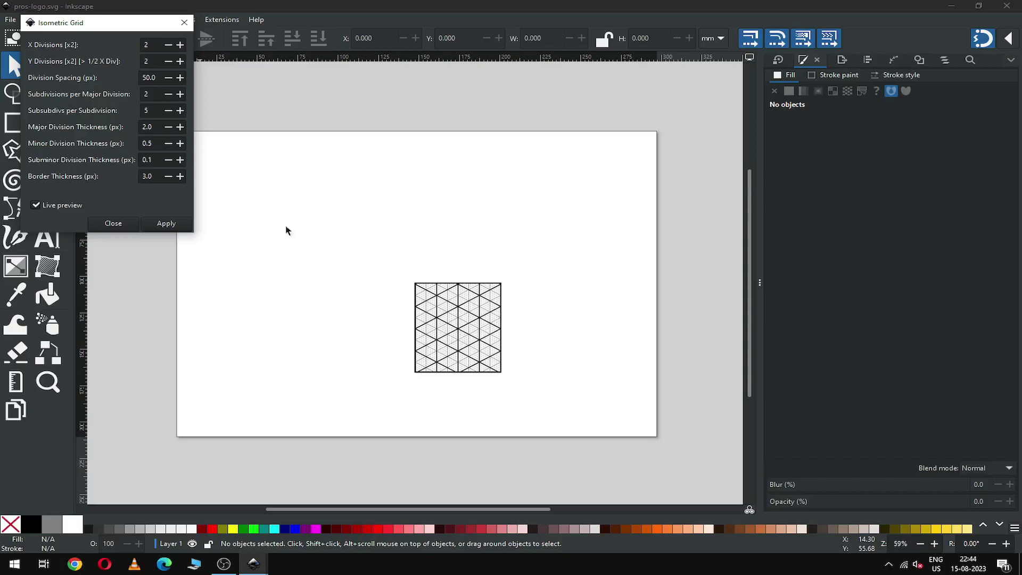
click(150, 59)
drag(117, 29, 318, 192)
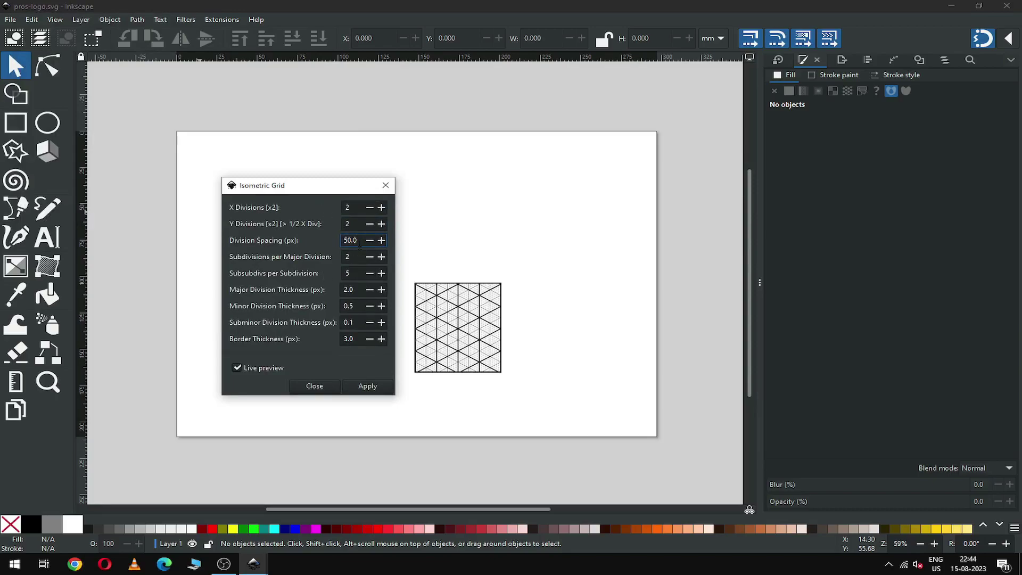
click(368, 389)
click(321, 391)
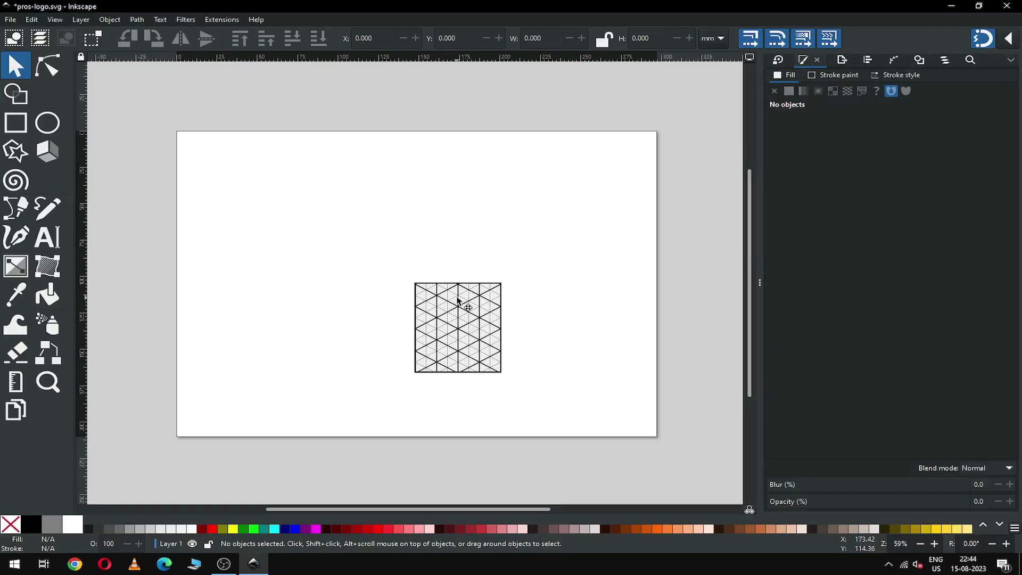
- Move the isometric grid toward the page centre and enlarge it to about 123 × 142 mm
click(461, 322)
drag(462, 323, 394, 274)
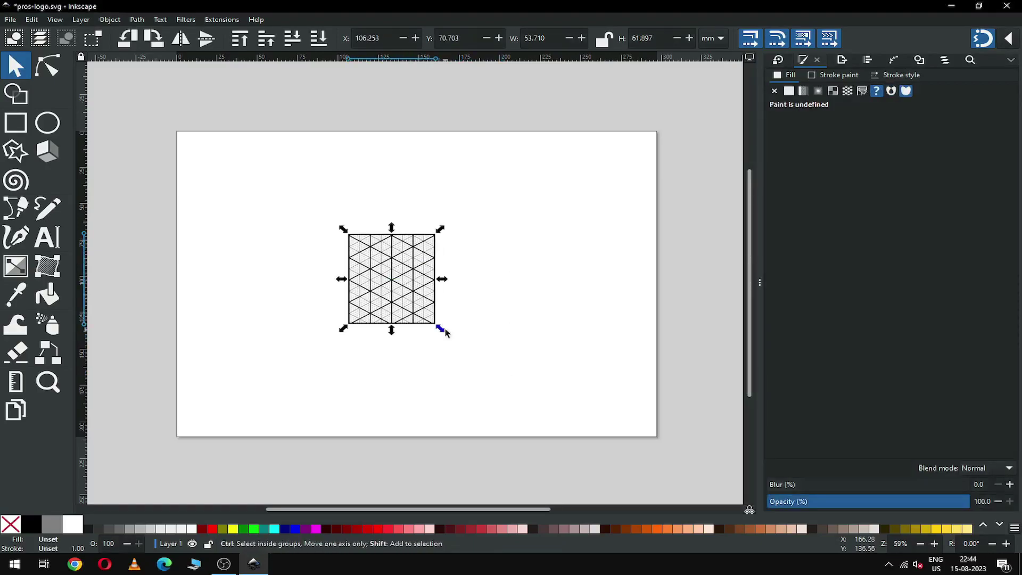
drag(440, 331, 501, 385)
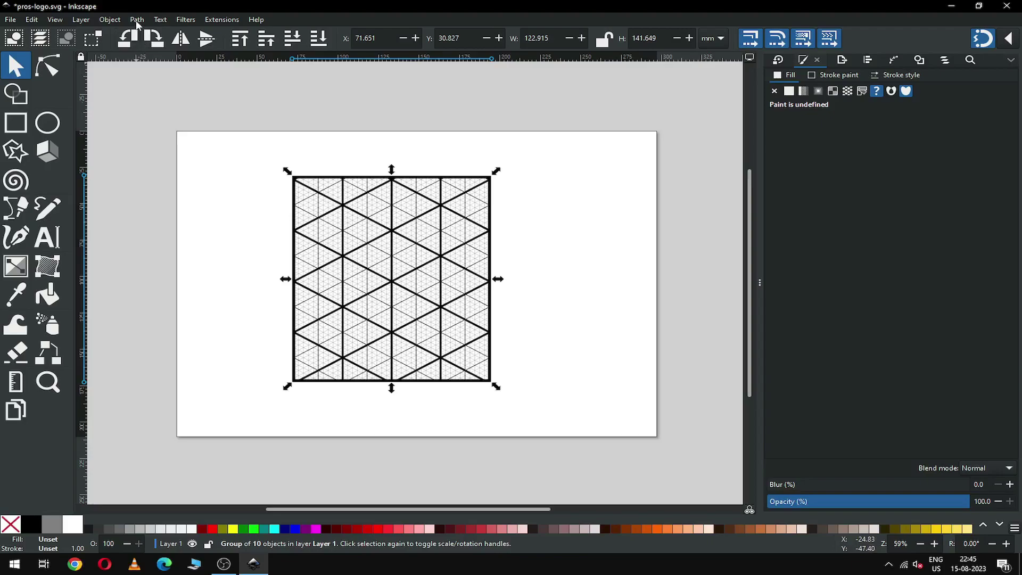
- Ungroup the isometric grid repeatedly until all its lines are separate objects, and deselect them
click(110, 19)
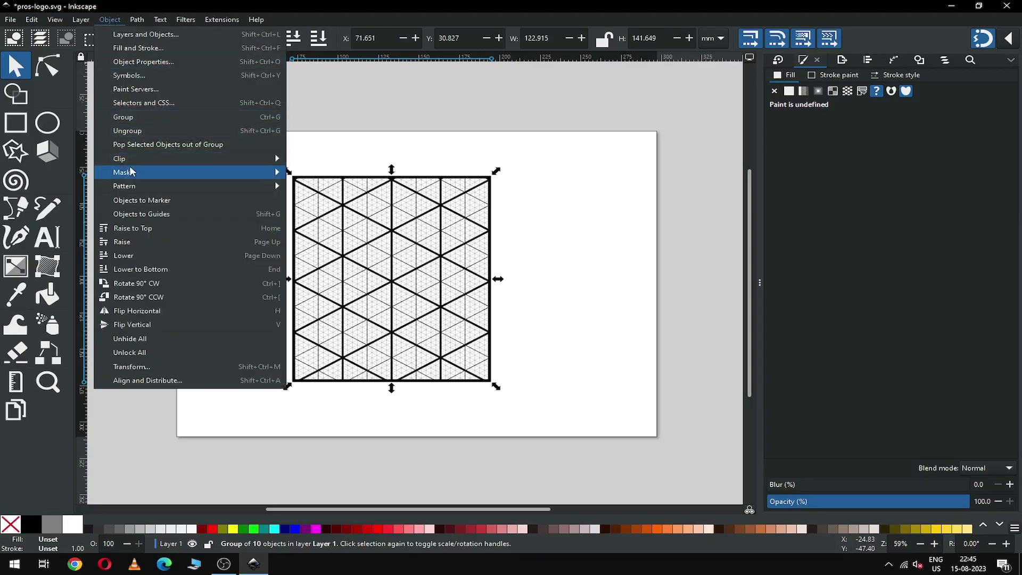
click(127, 137)
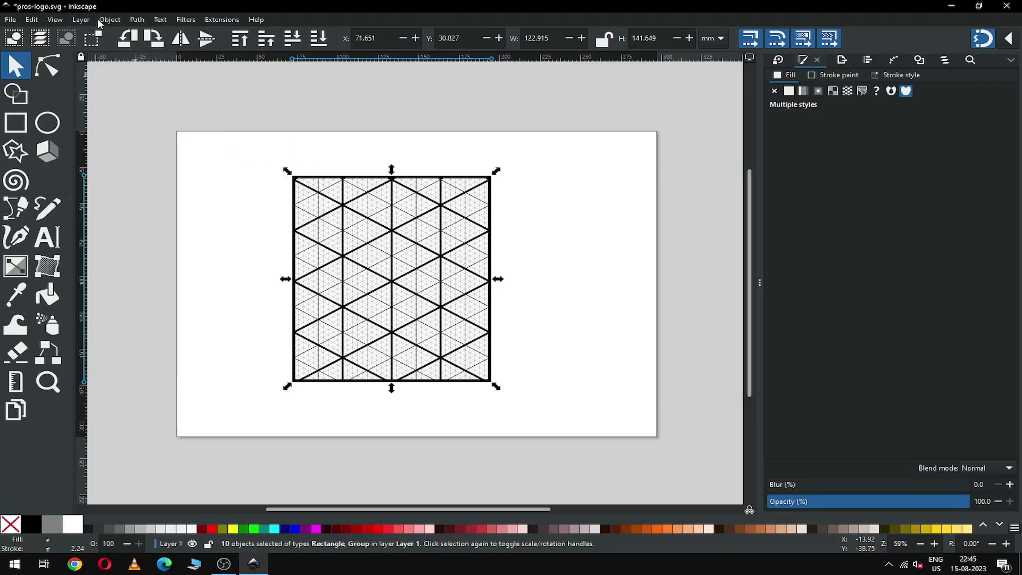
click(105, 20)
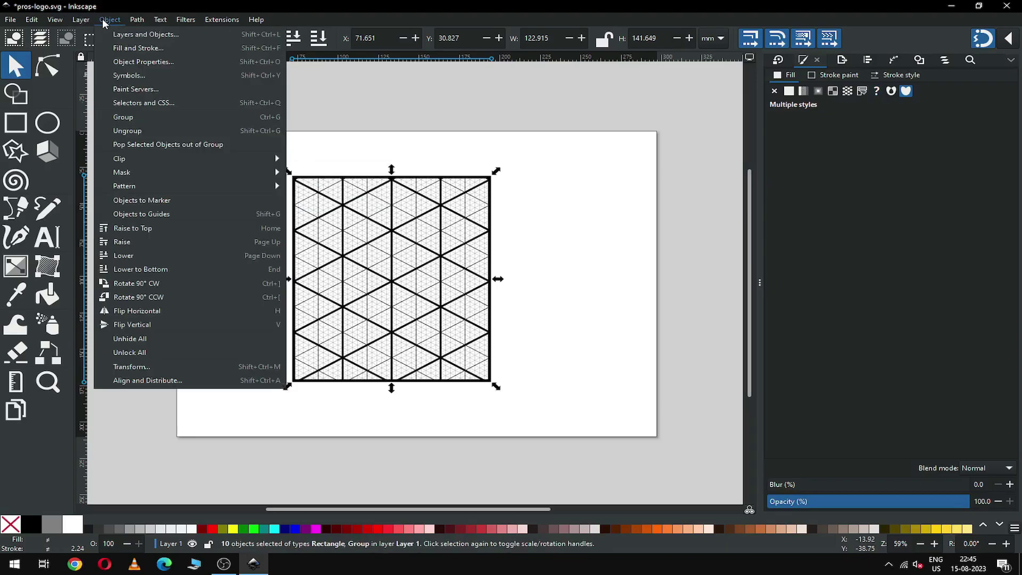
click(127, 131)
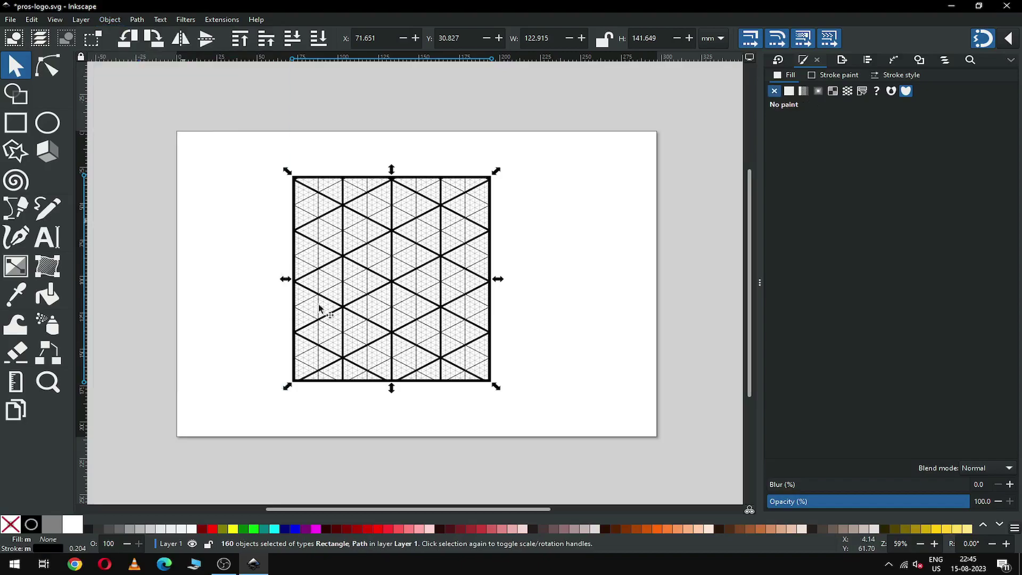
click(110, 20)
click(133, 131)
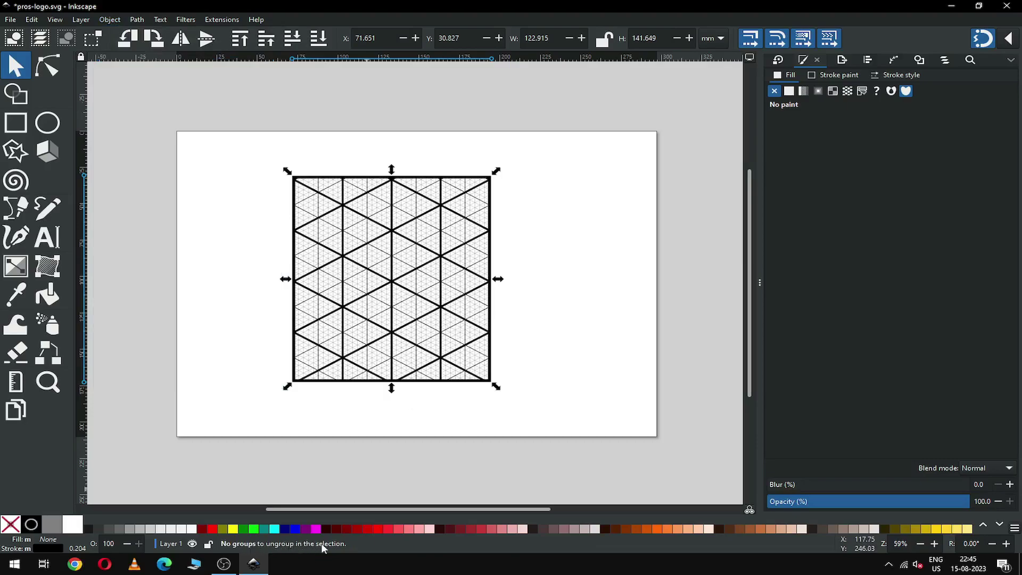
click(540, 312)
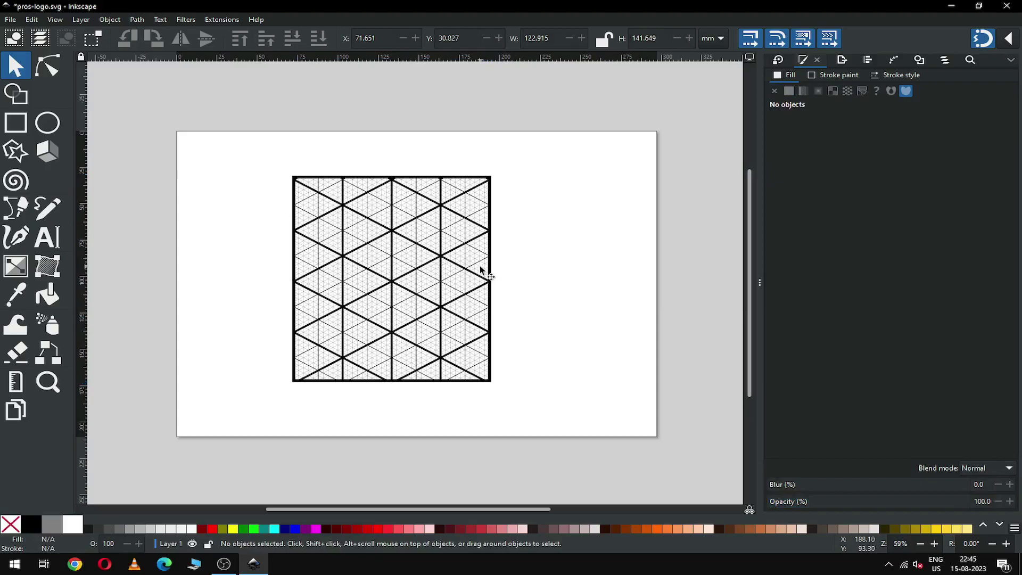
- Set a red (#FF0000) stroke on the two thick falling diagonals, from the grid's upper-left corner and from its left border's midpoint
key(z)
drag(282, 205, 532, 359)
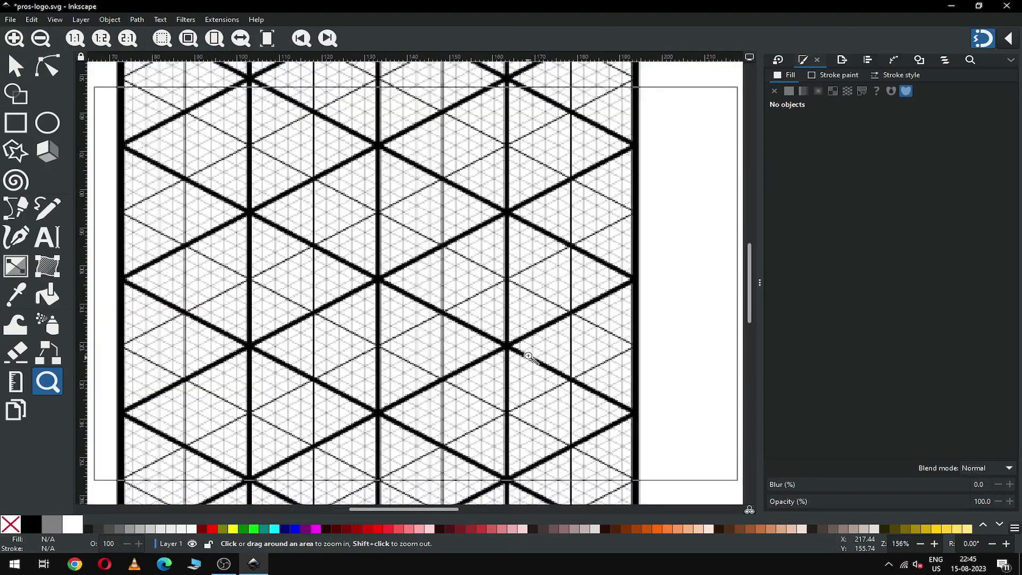
click(15, 72)
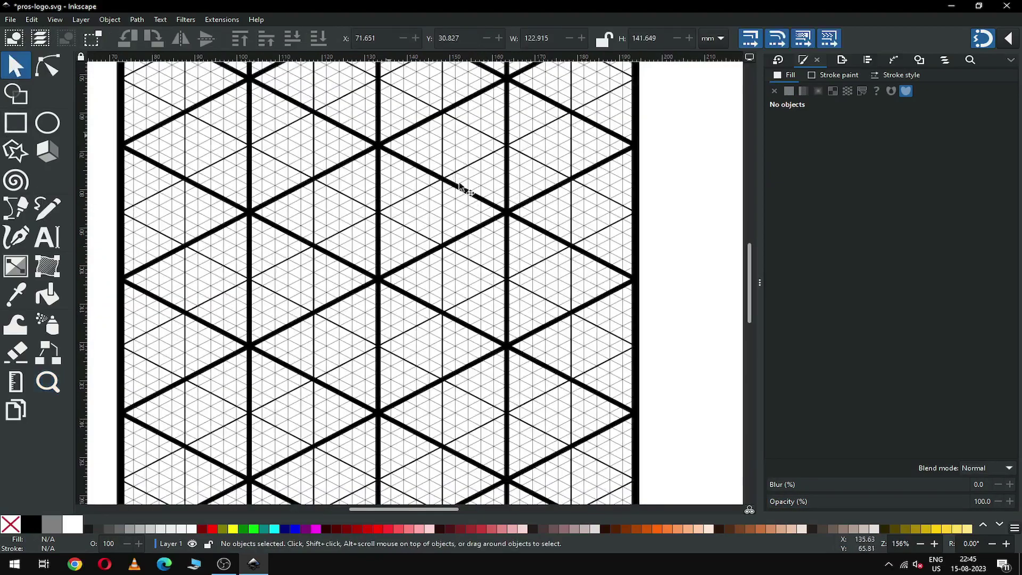
click(591, 257)
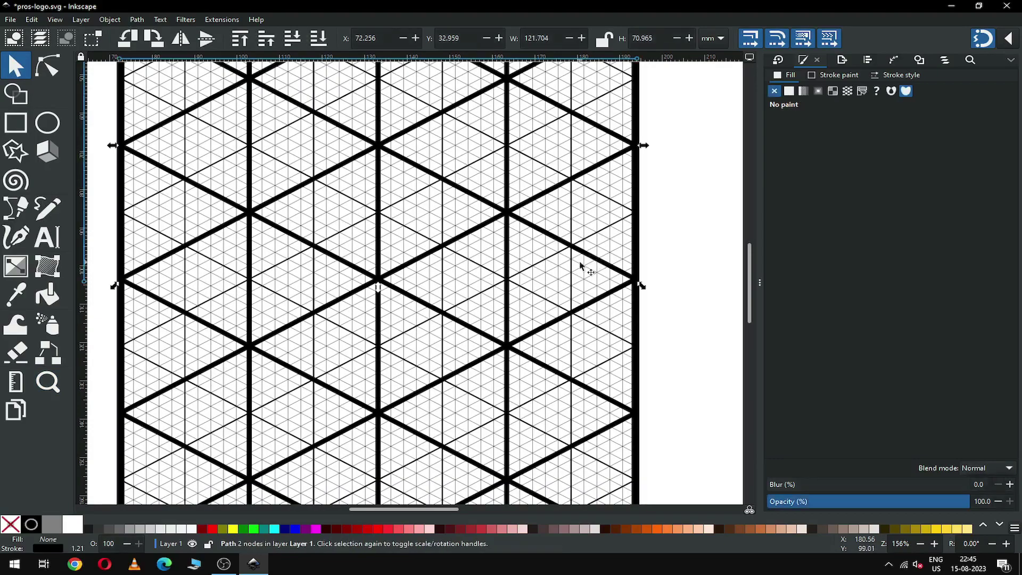
shift+click(213, 528)
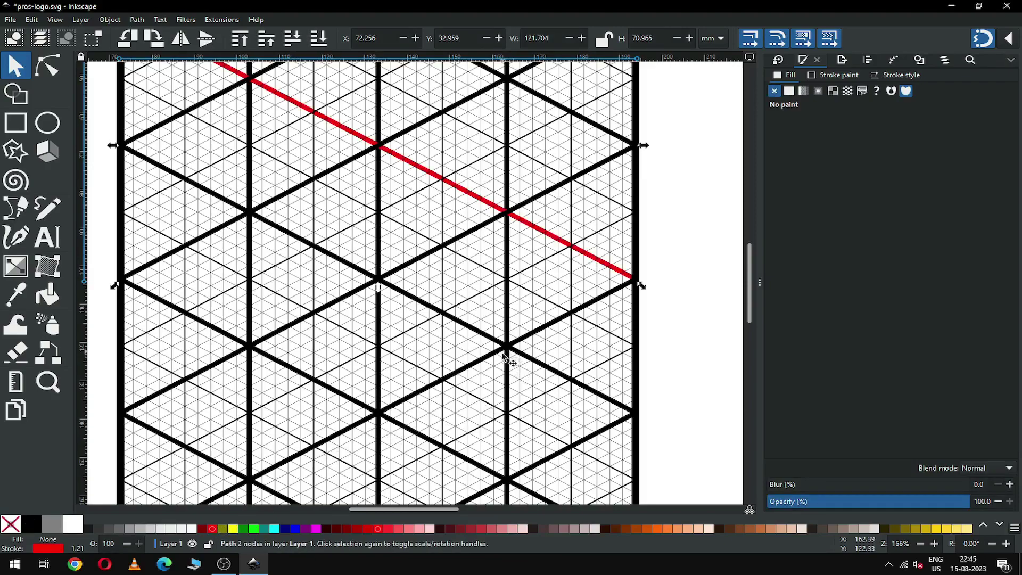
click(410, 434)
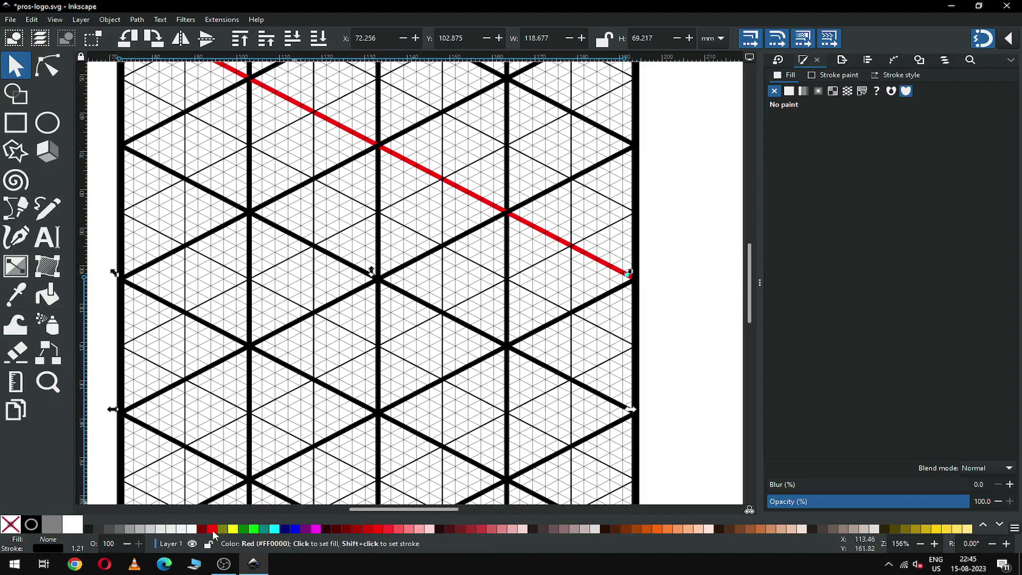
shift+click(213, 528)
- Try to set a red (#FF0000) stroke on the thick rising diagonal that ends at the right border's midpoint
click(401, 405)
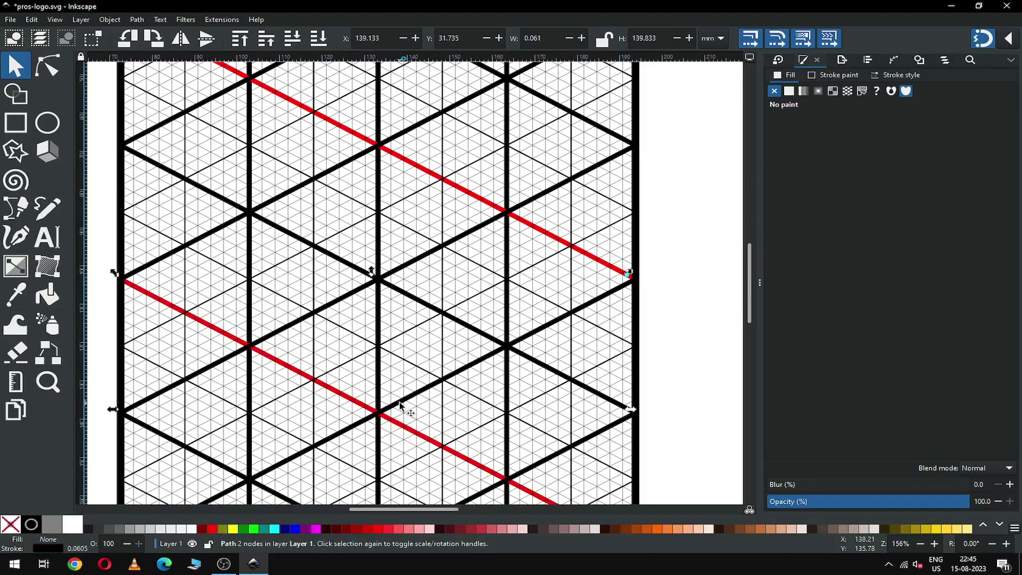
shift+click(213, 528)
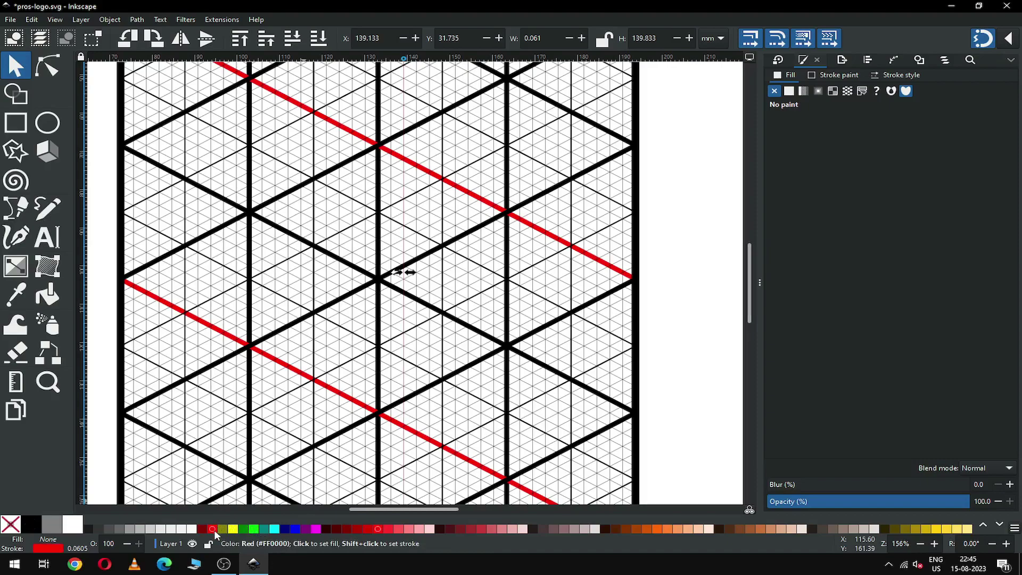
click(655, 308)
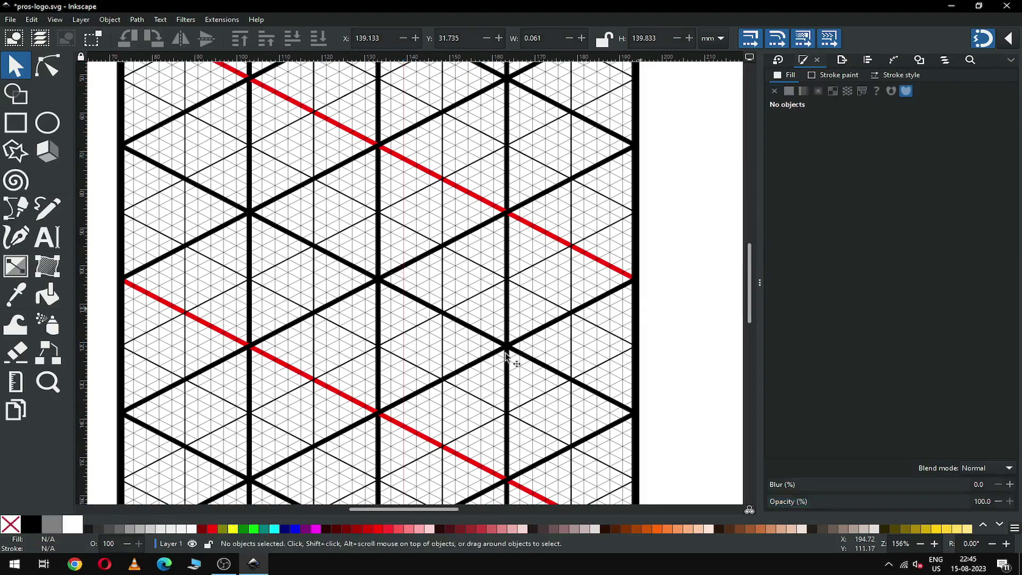
click(421, 394)
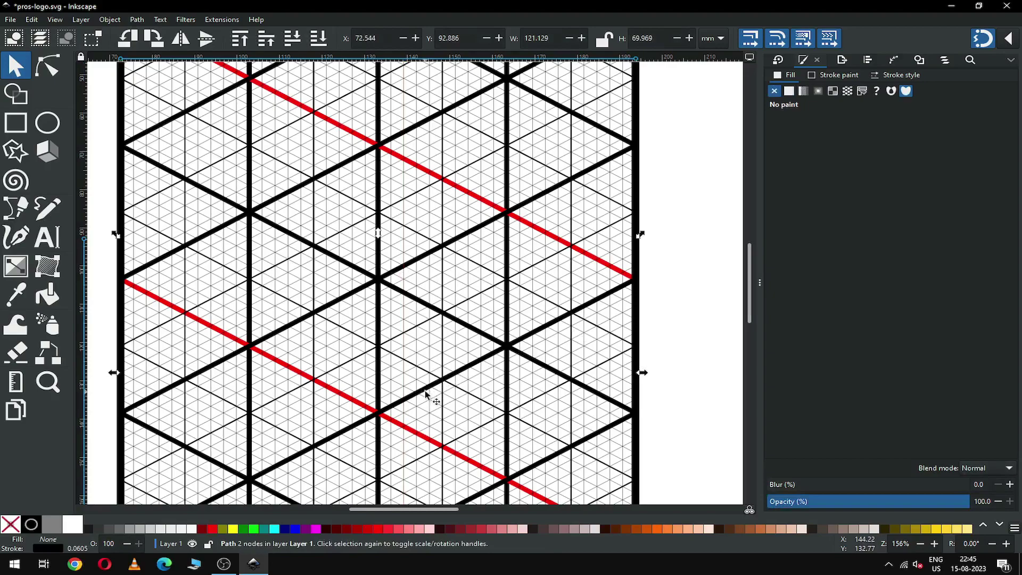
shift+click(212, 529)
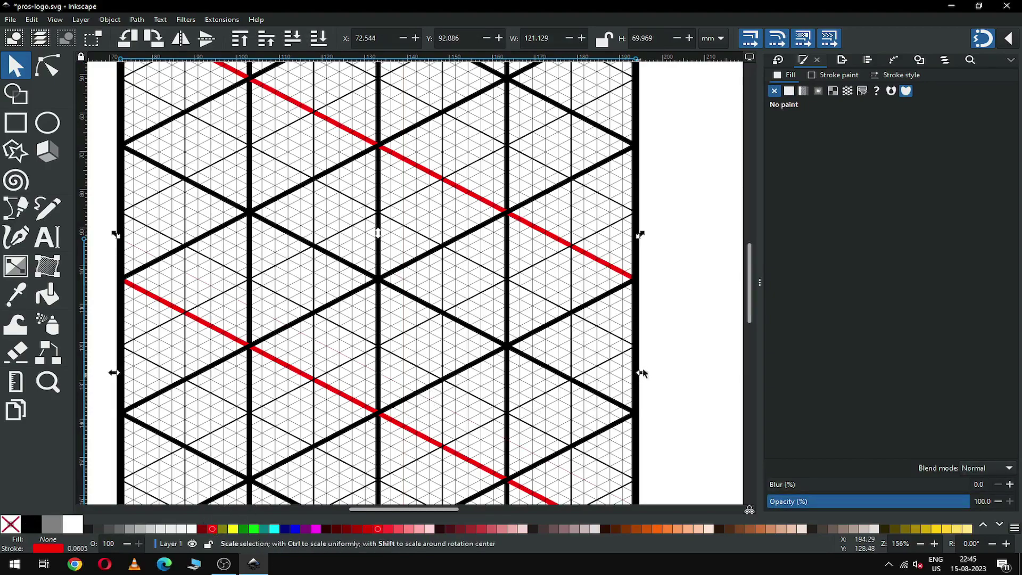
click(655, 292)
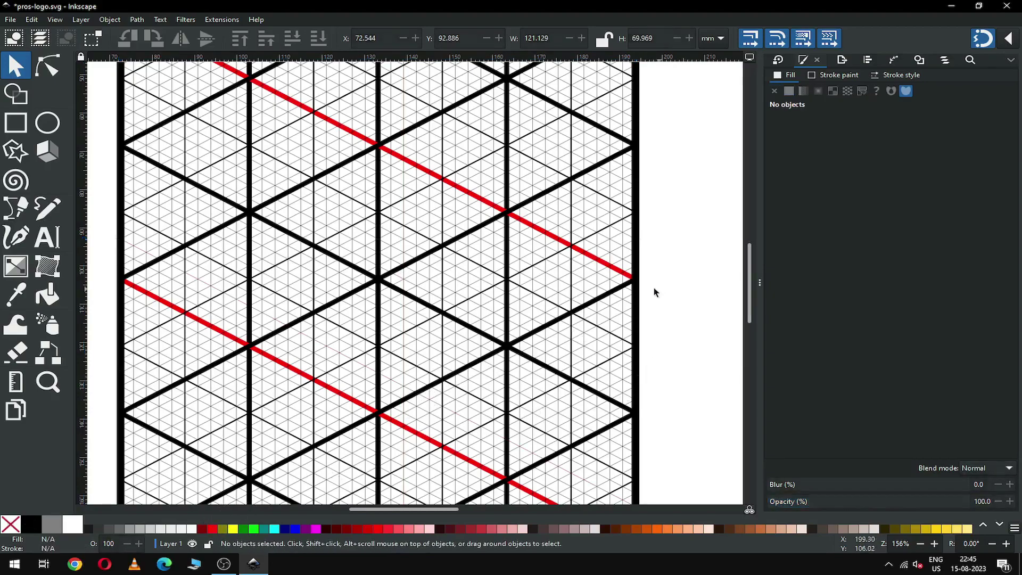
- Set a red (#FF0000) stroke on the two thick rising diagonals, one ending at the right border's midpoint, one starting at the left border's midpoint
click(617, 288)
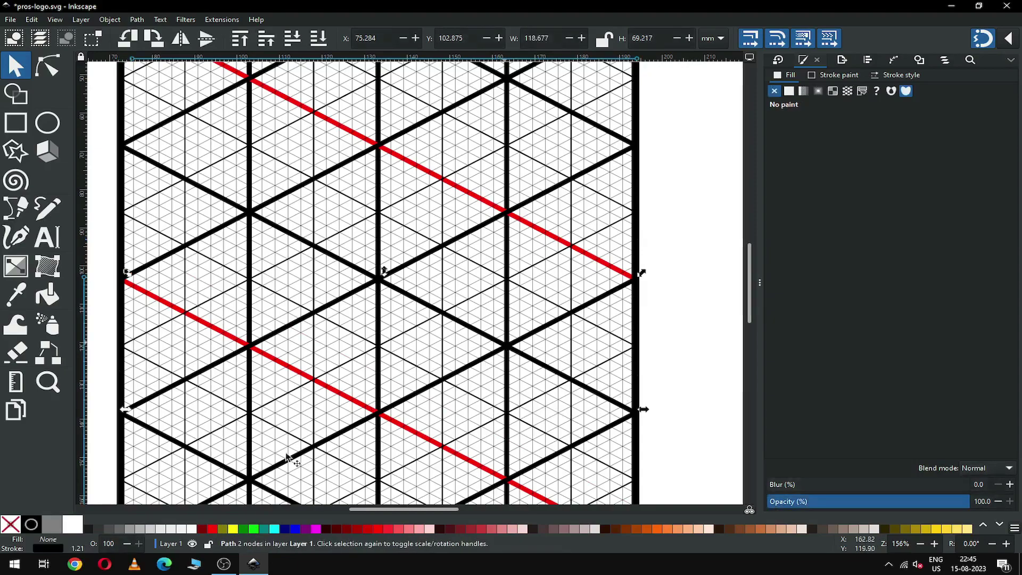
shift+click(212, 530)
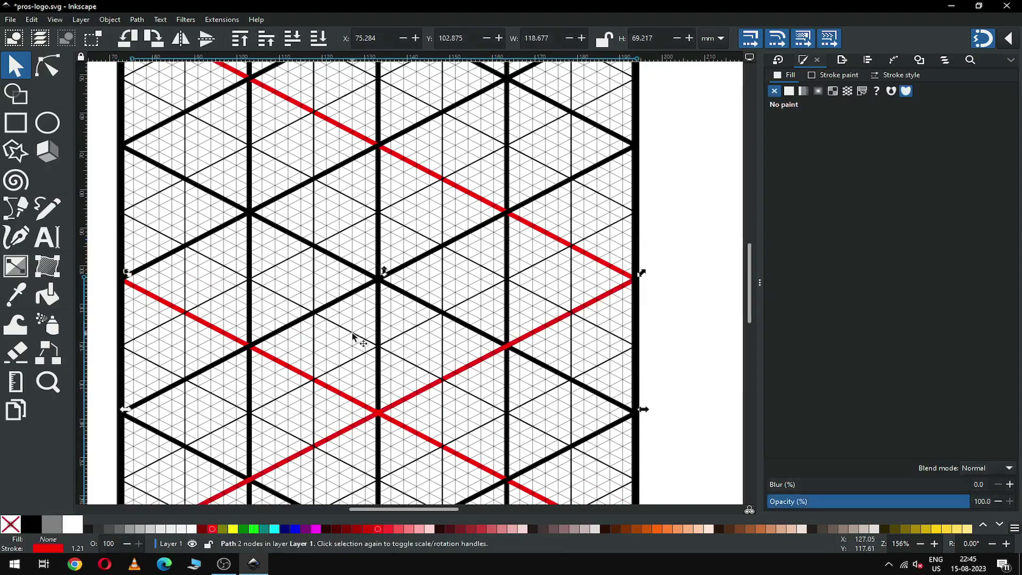
click(250, 158)
key(z)
drag(202, 147, 471, 326)
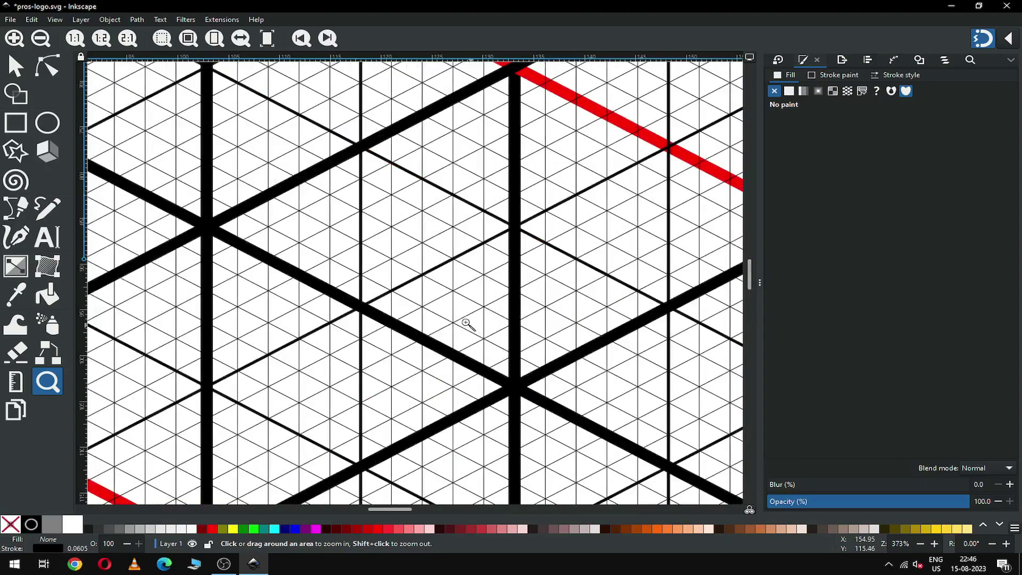
click(14, 68)
click(255, 207)
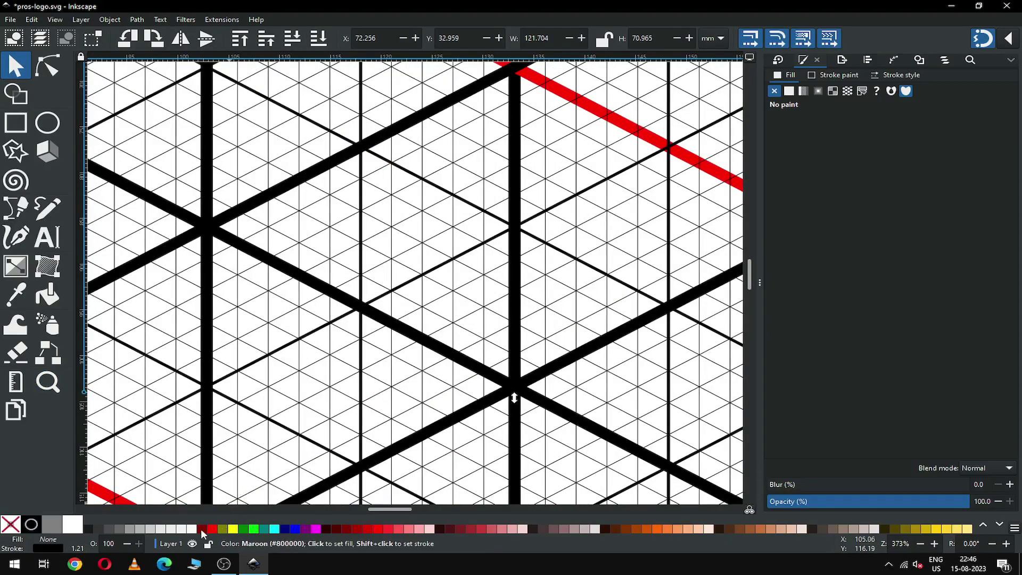
shift+click(213, 528)
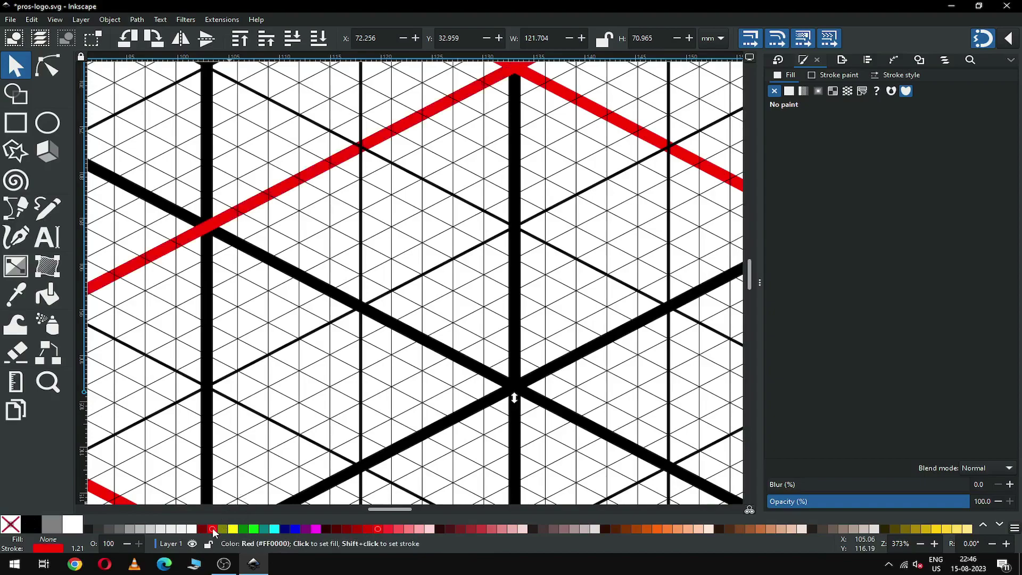
- Set a red (#FF0000) stroke on the thick vertical grid line left of the centre line, and deselect it
click(207, 341)
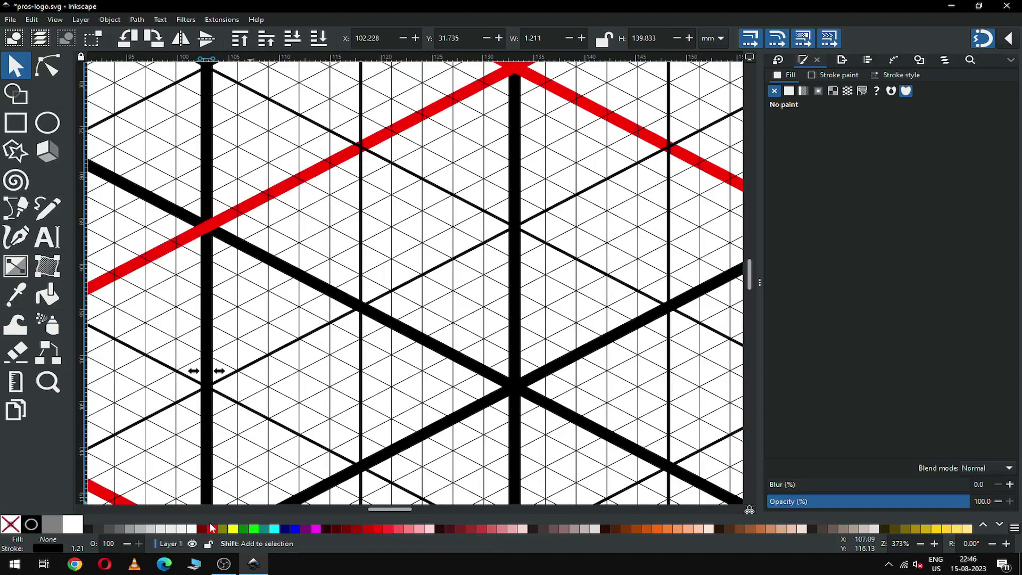
shift+click(211, 529)
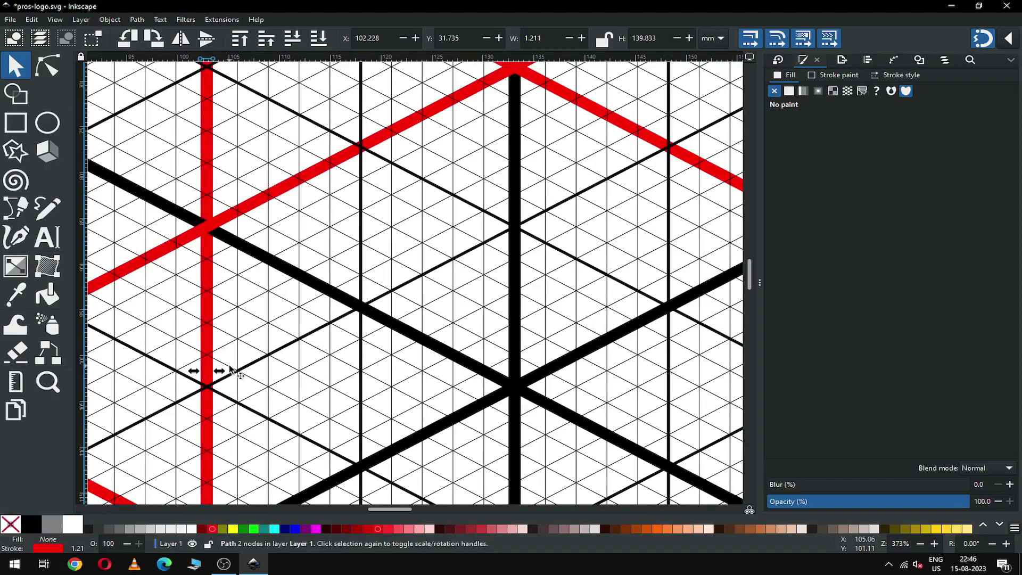
scroll(230, 370, down, 5)
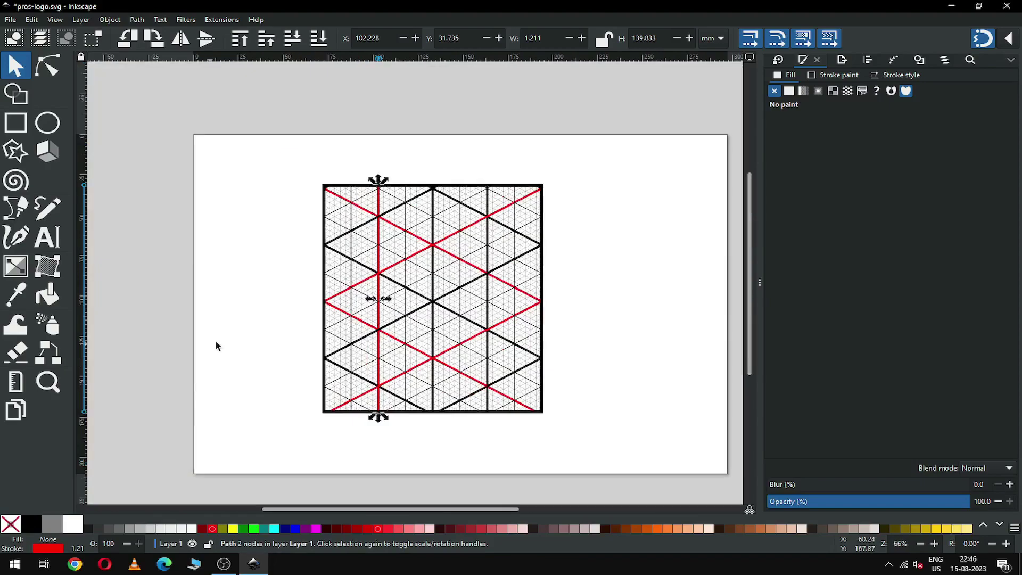
click(588, 340)
key(z)
mouse_move(341, 241)
mouse_down()
mouse_move(486, 291)
mouse_move(576, 363)
mouse_up()
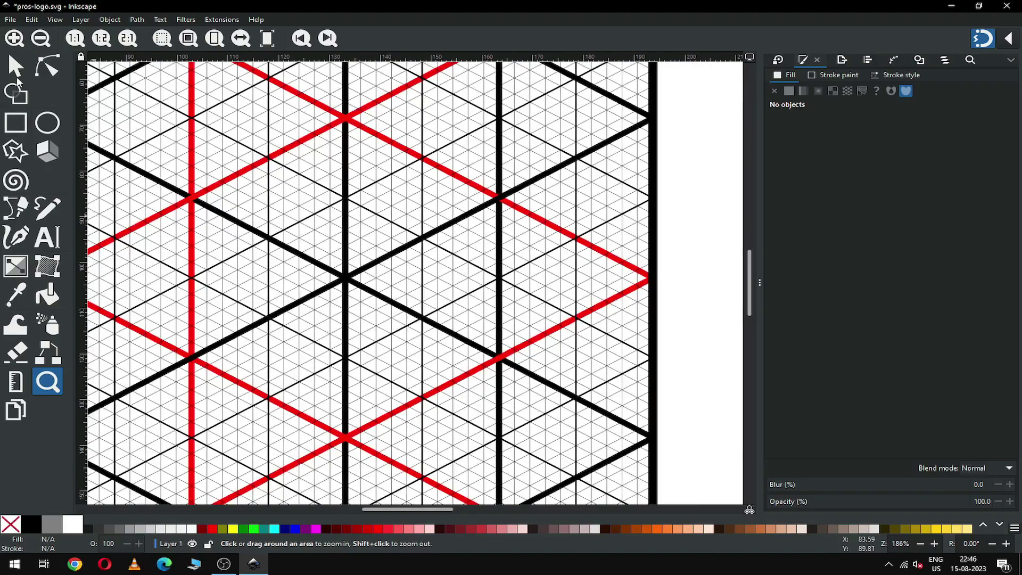
- Set a red (#FF0000) stroke on the thick vertical grid line right of the centre line, and deselect it
click(16, 68)
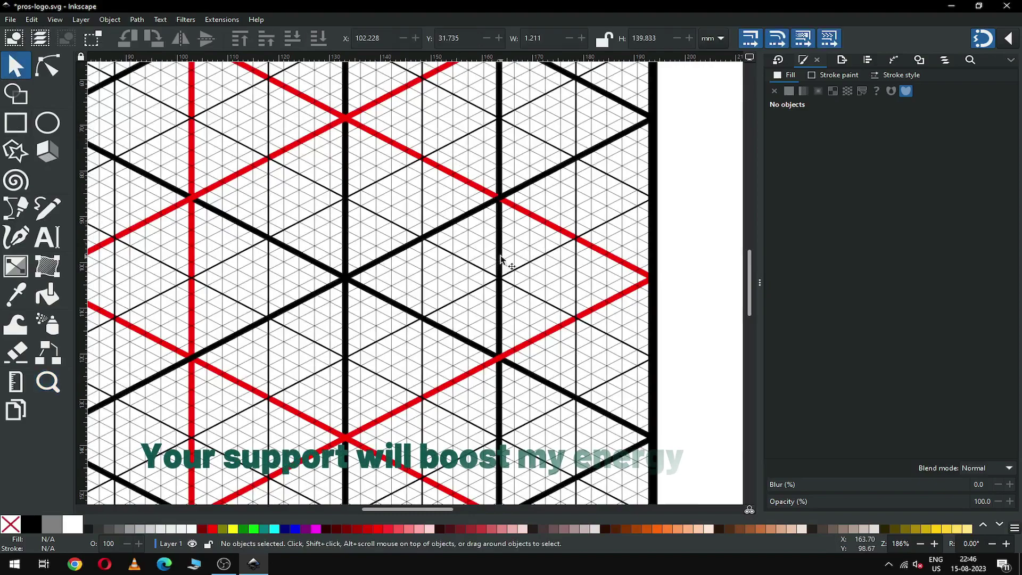
click(500, 260)
key(z)
drag(469, 243, 553, 308)
click(15, 73)
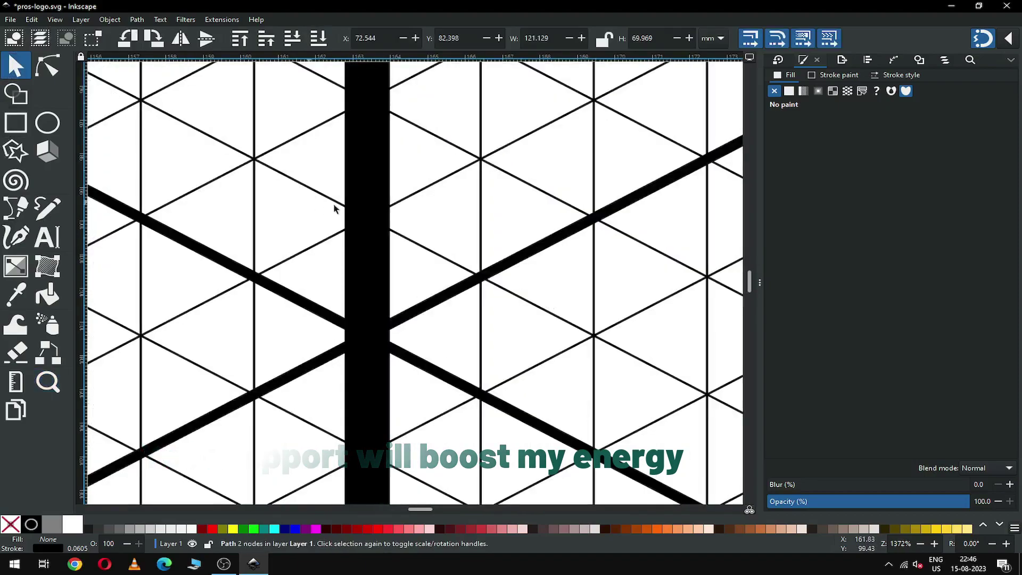
click(358, 166)
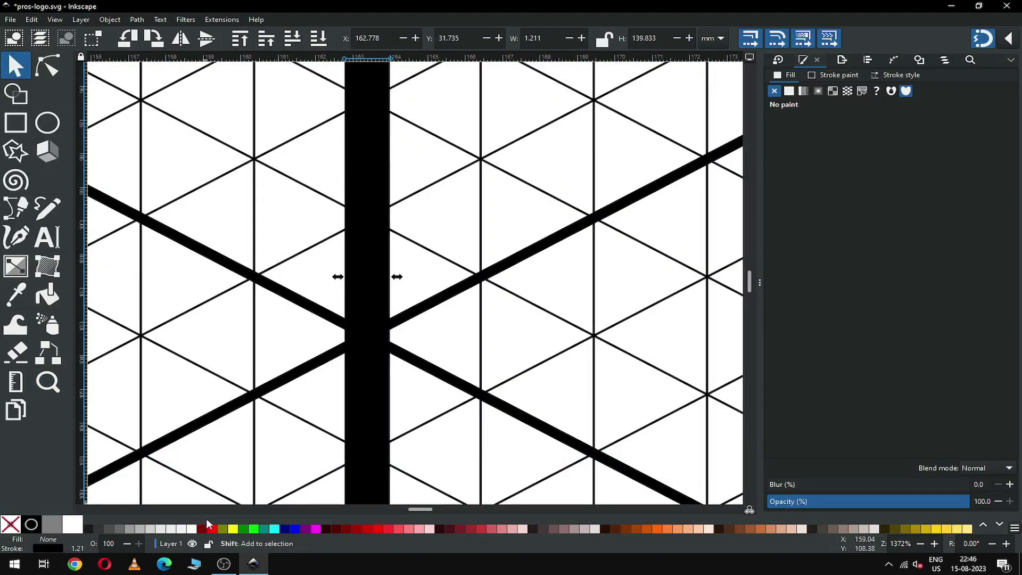
shift+click(212, 528)
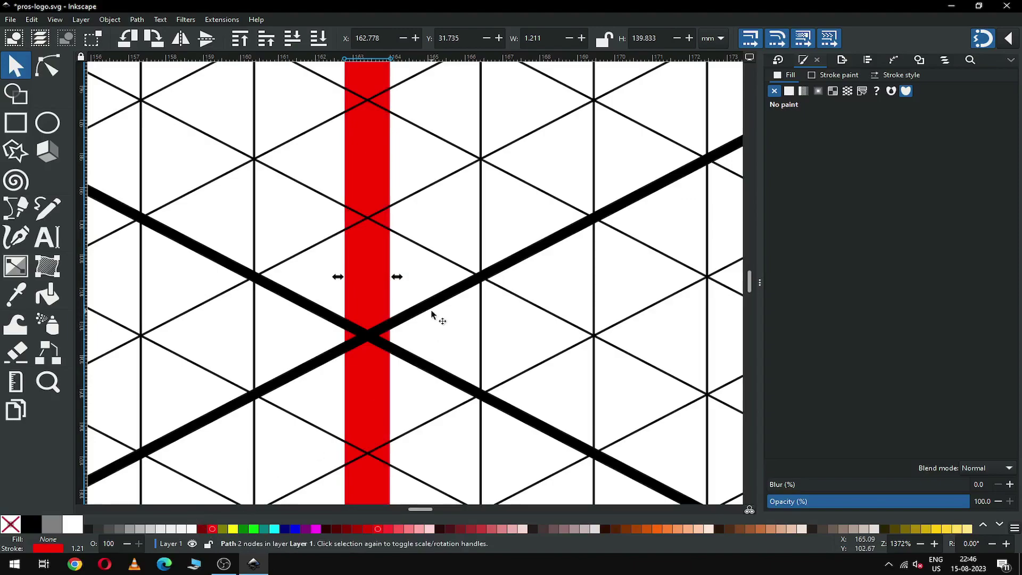
scroll(432, 315, down, 8)
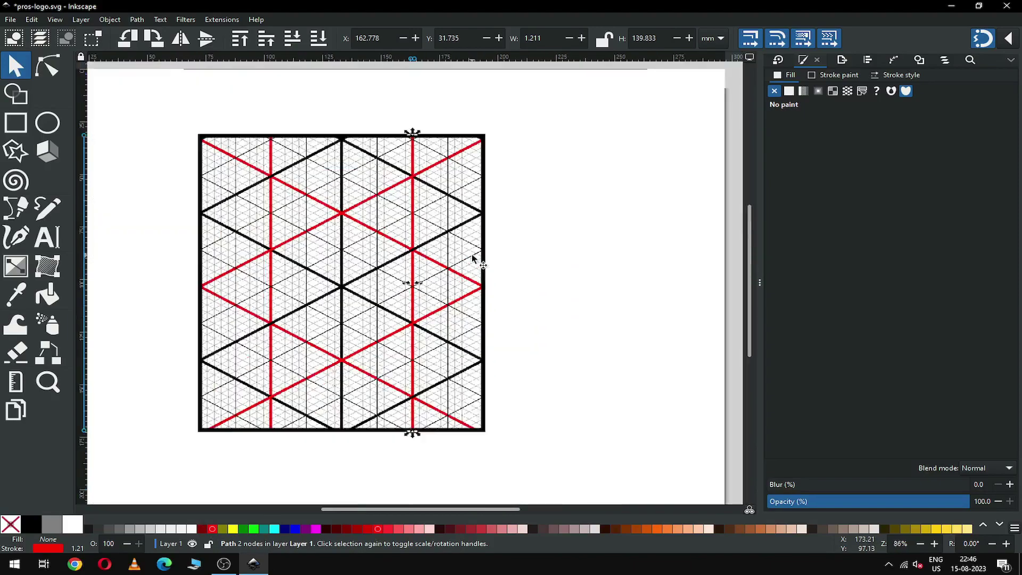
click(605, 291)
- Save the recoloured grid in pros-logo.svg
key(z)
drag(216, 195, 516, 390)
key(ctrl+s)
key(ctrl+s)
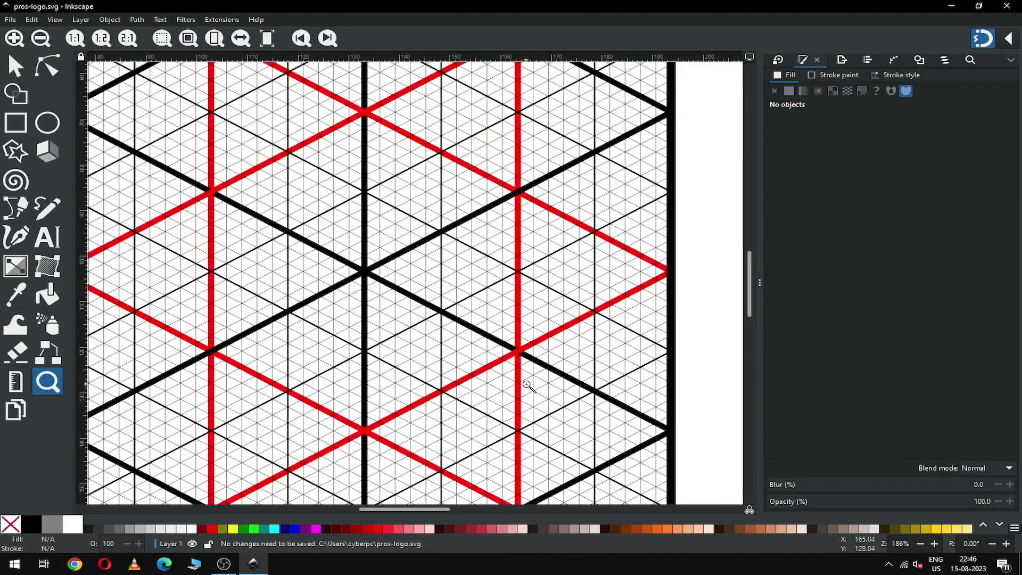
- Delete the three thin rising diagonals directly below the red rising diagonal that ends at the right border's midpoint
click(15, 66)
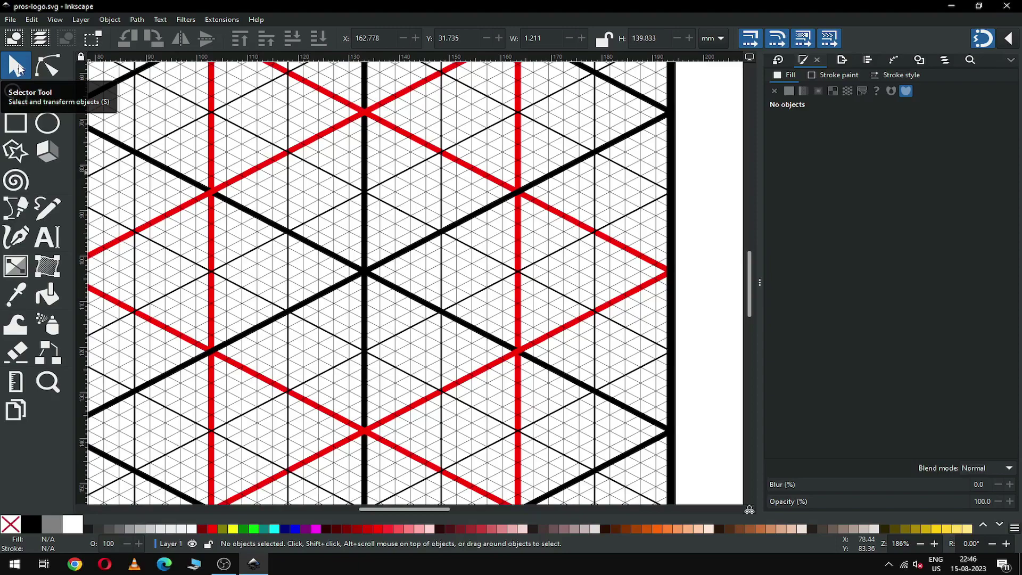
key(ctrl)
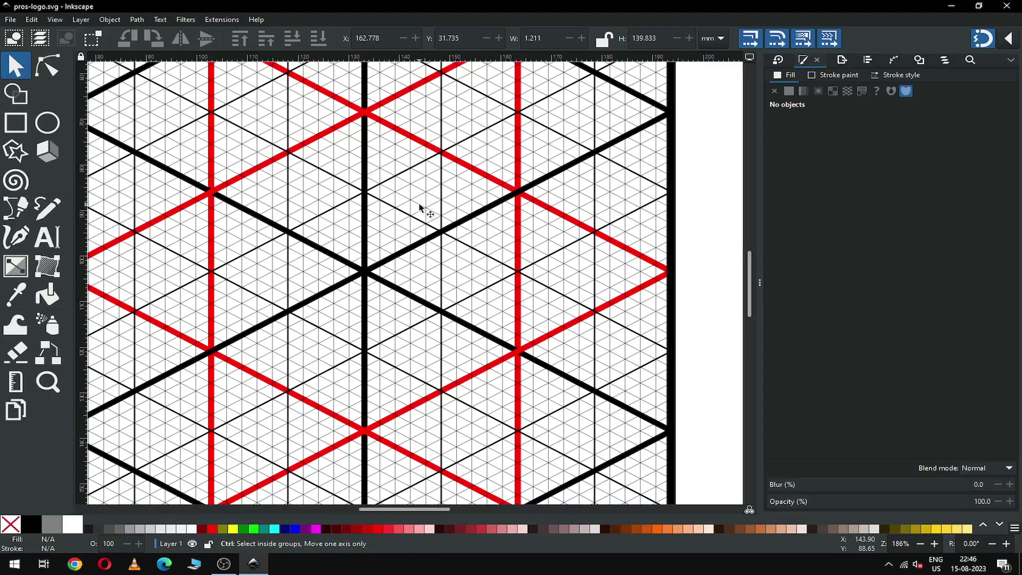
click(480, 390)
key(Delete)
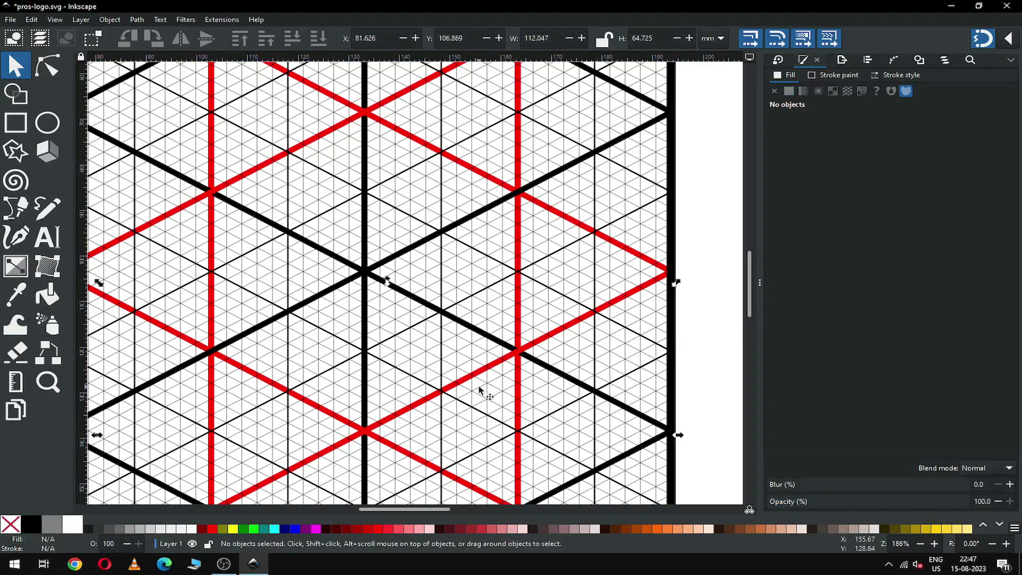
click(495, 397)
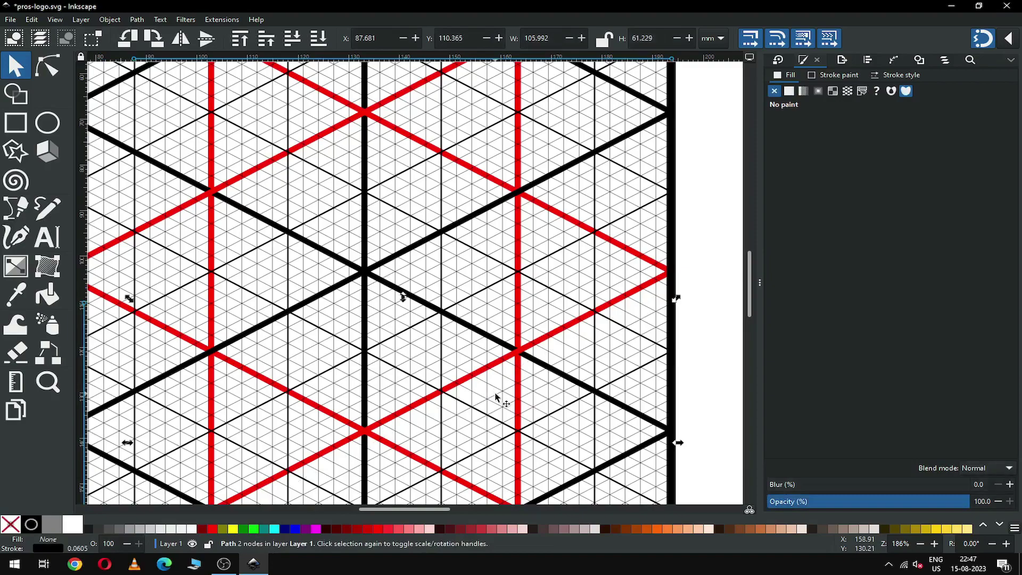
key(Delete)
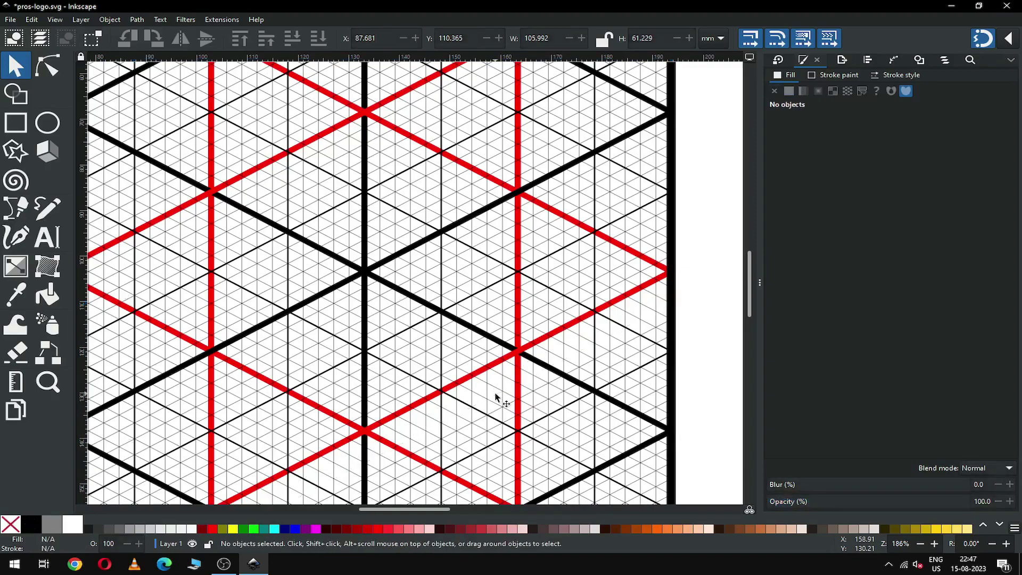
click(541, 392)
key(Delete)
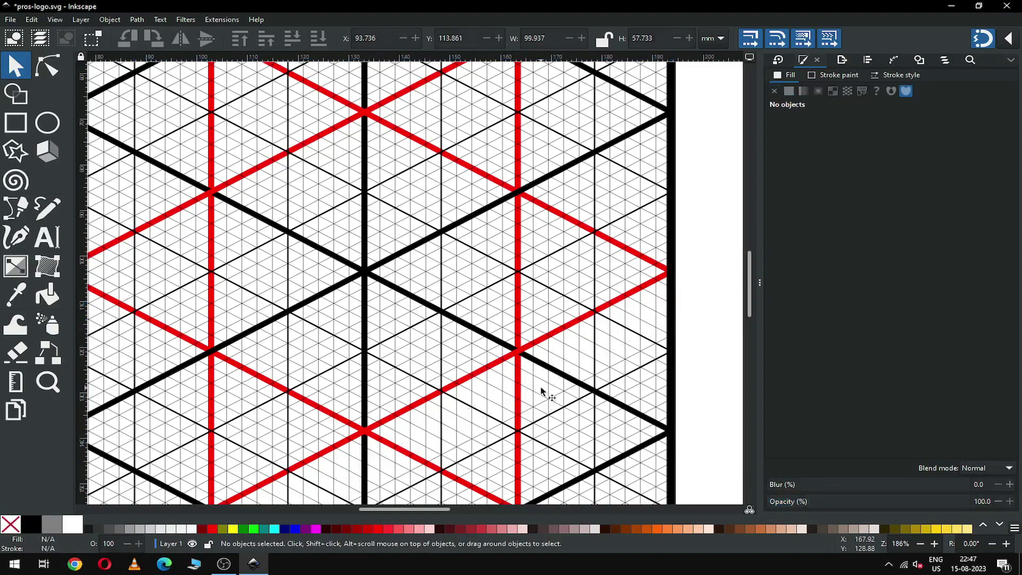
- Delete the three thin verticals directly right of the right red vertical, and one thin rising diagonal crossing the rightmost red diamond
click(534, 292)
key(Delete)
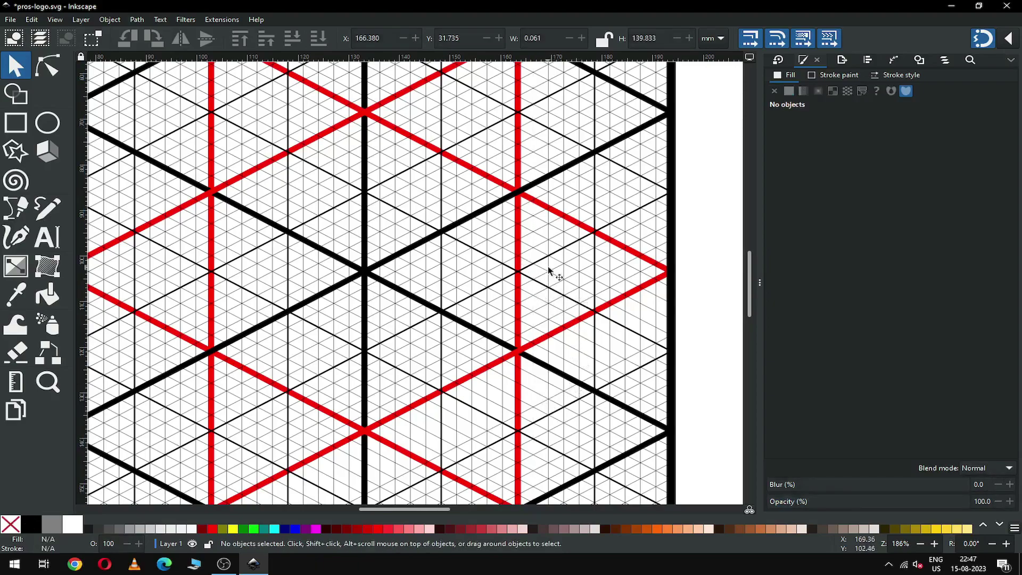
click(550, 269)
key(Delete)
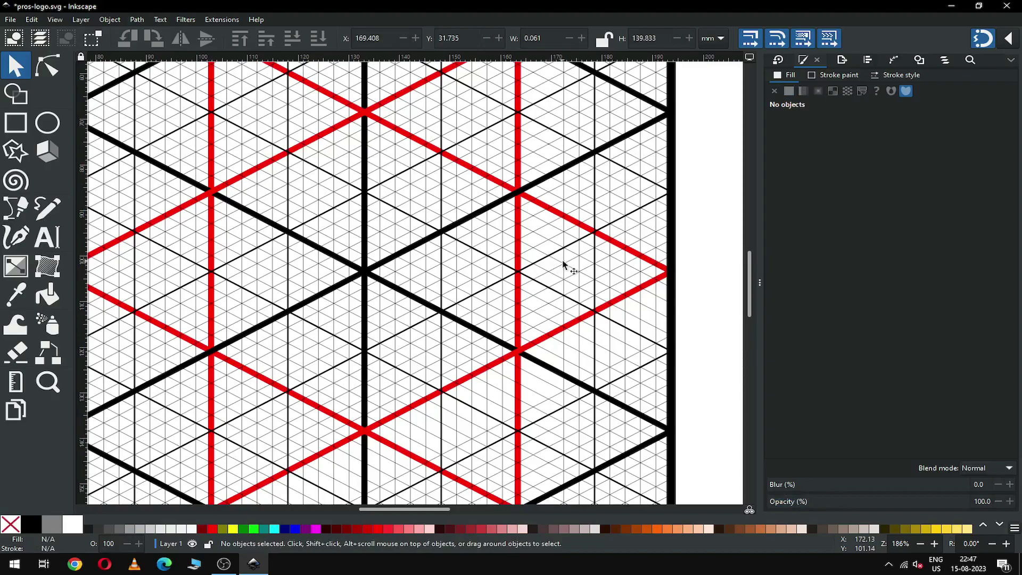
click(564, 260)
key(Delete)
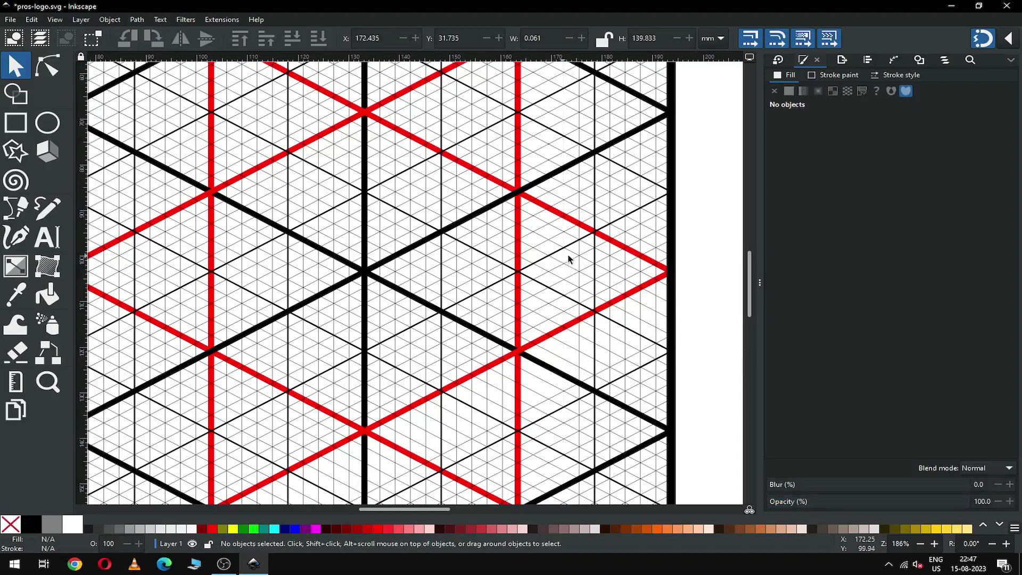
click(597, 245)
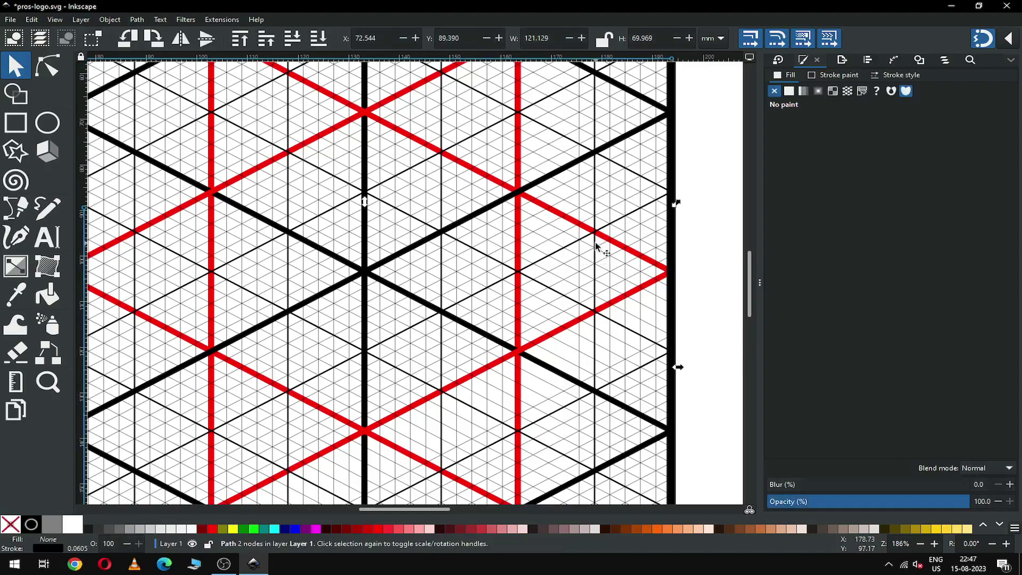
key(Delete)
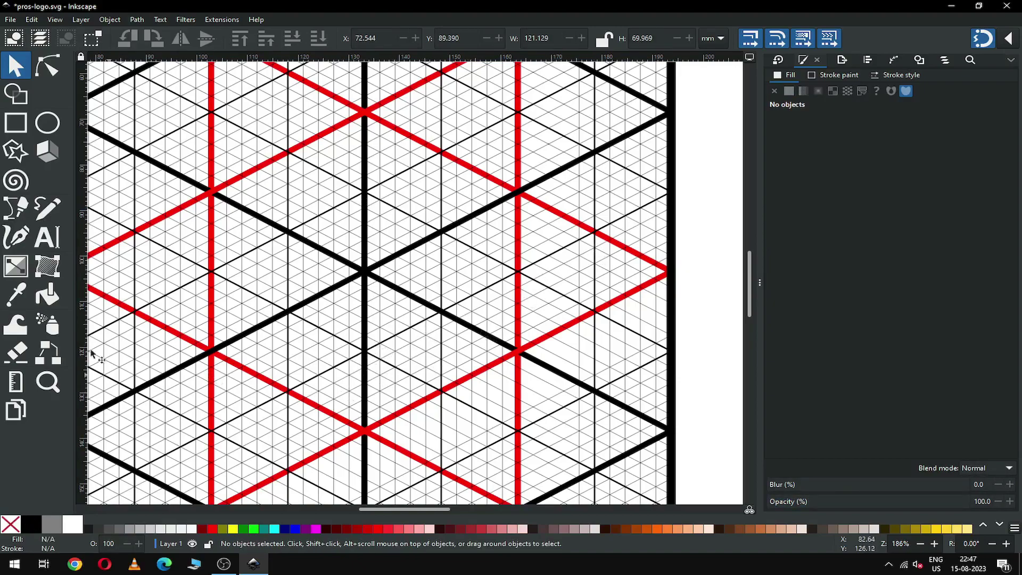
- Delete the first two thin verticals left of the left red vertical and the first two thin falling diagonals below the lower red falling diagonal
click(195, 227)
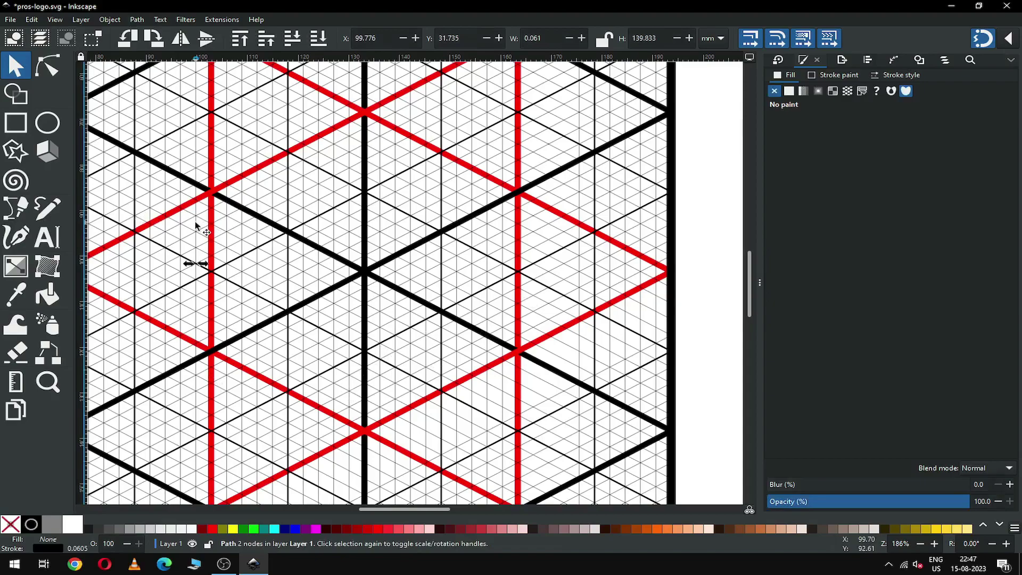
key(Escape)
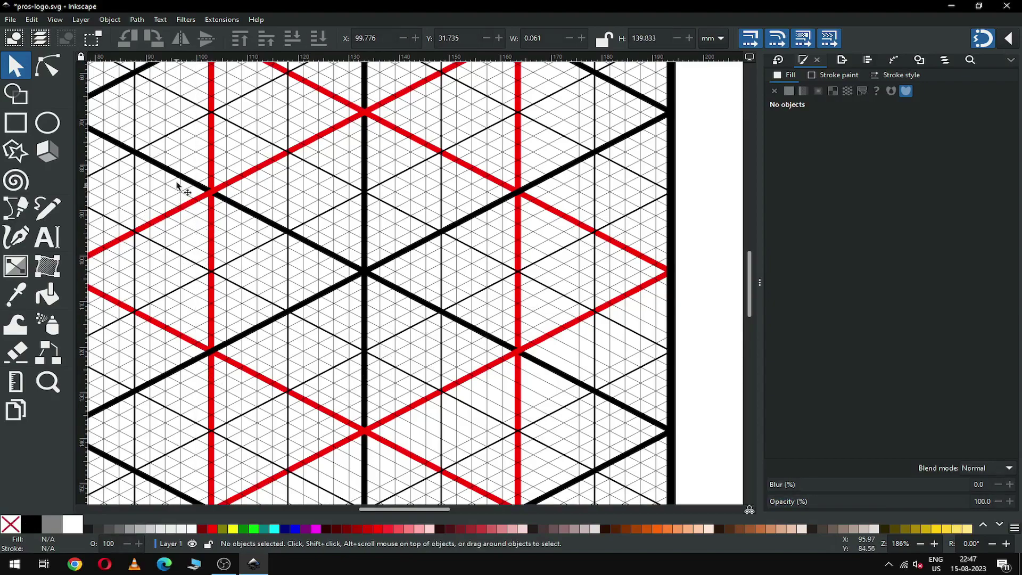
click(182, 155)
key(Escape)
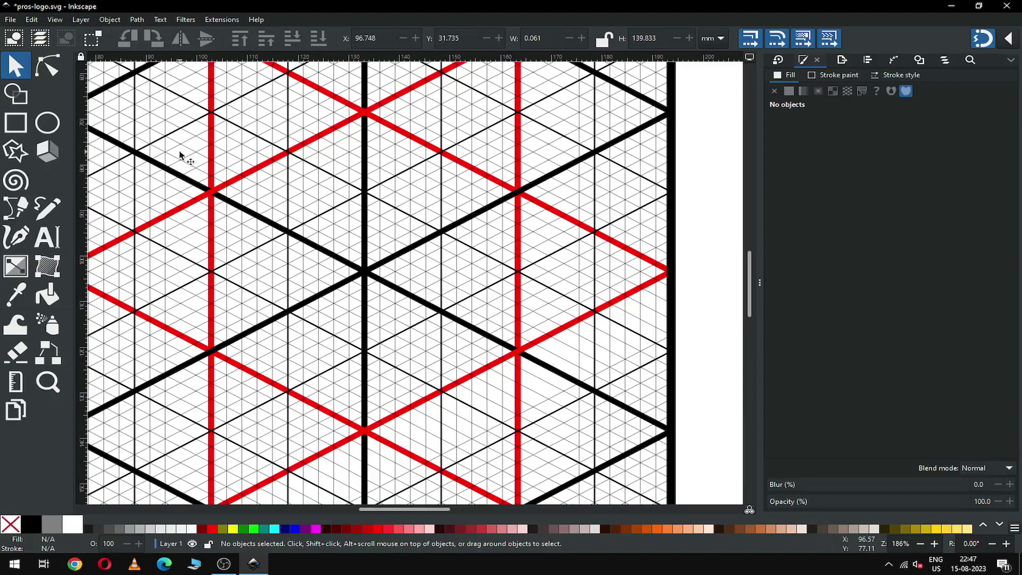
click(294, 413)
key(Escape)
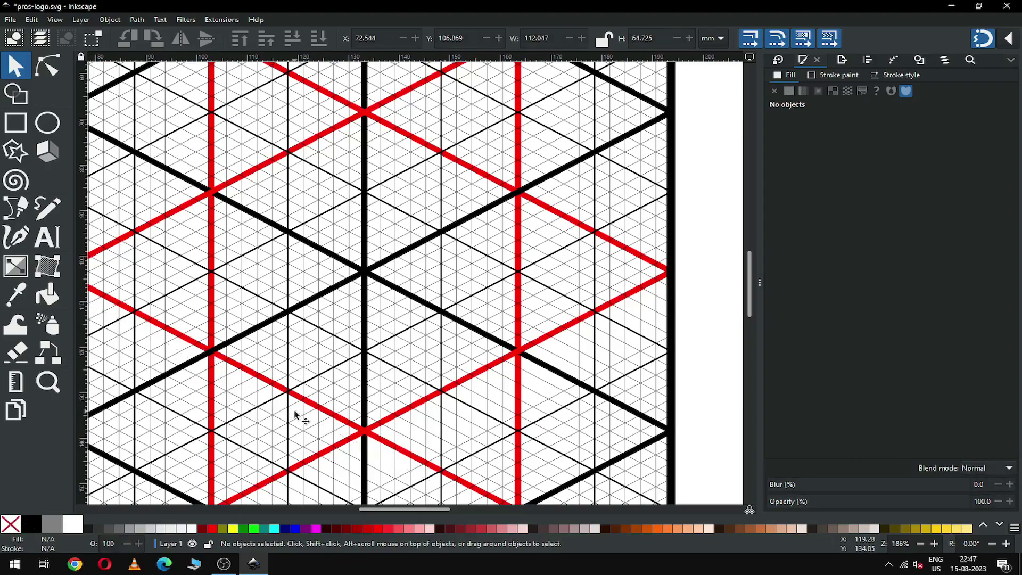
click(295, 429)
key(Escape)
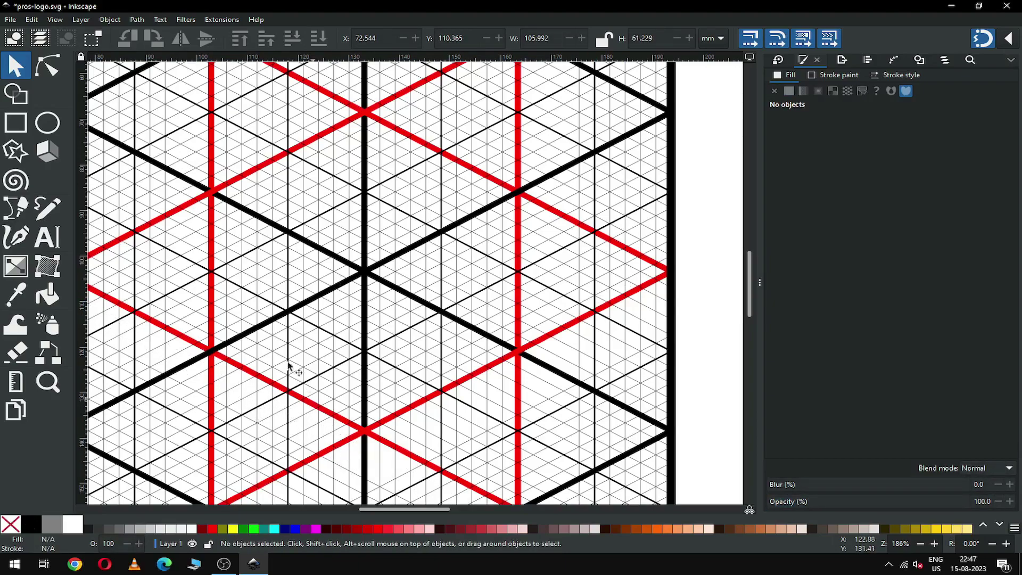
- Delete the two nearest thin falling and two nearest thin rising diagonals above the central hexagon's upper red edges, and save the document
click(529, 166)
key(Escape)
click(480, 155)
key(Escape)
click(322, 119)
key(Escape)
click(310, 113)
key(Escape)
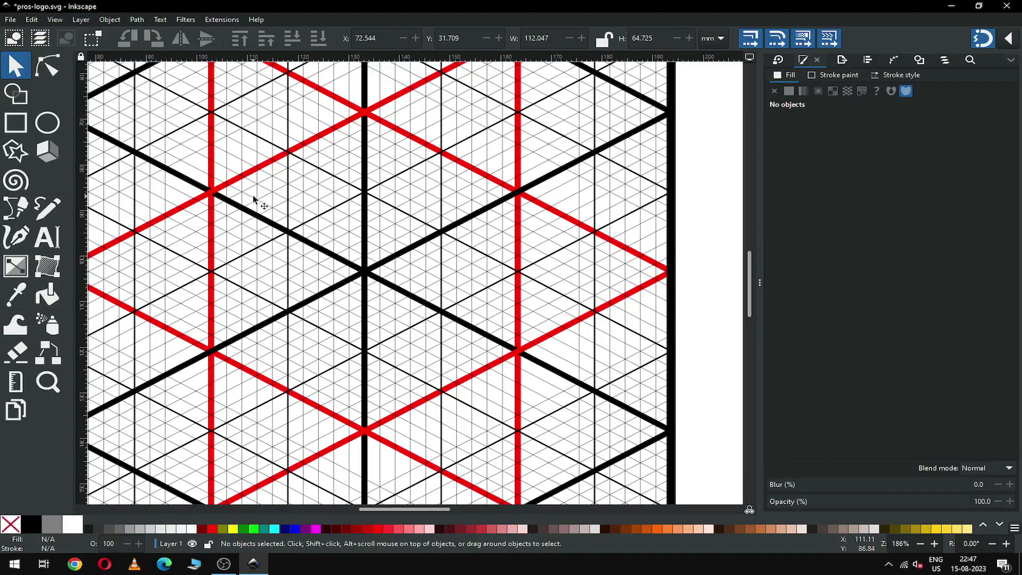
key(ctrl)
key(ctrl+s)
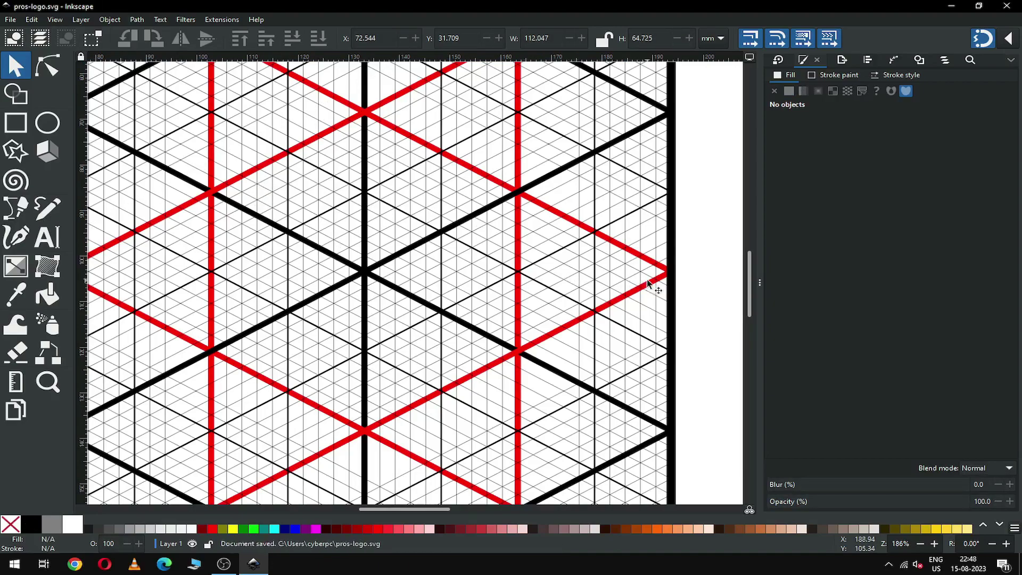
- Delete the third thin vertical left of the left red vertical, and the third thin falling and rising diagonals above the hexagon's upper edges
click(164, 349)
key(Delete)
click(541, 155)
key(Delete)
click(344, 81)
key(Delete)
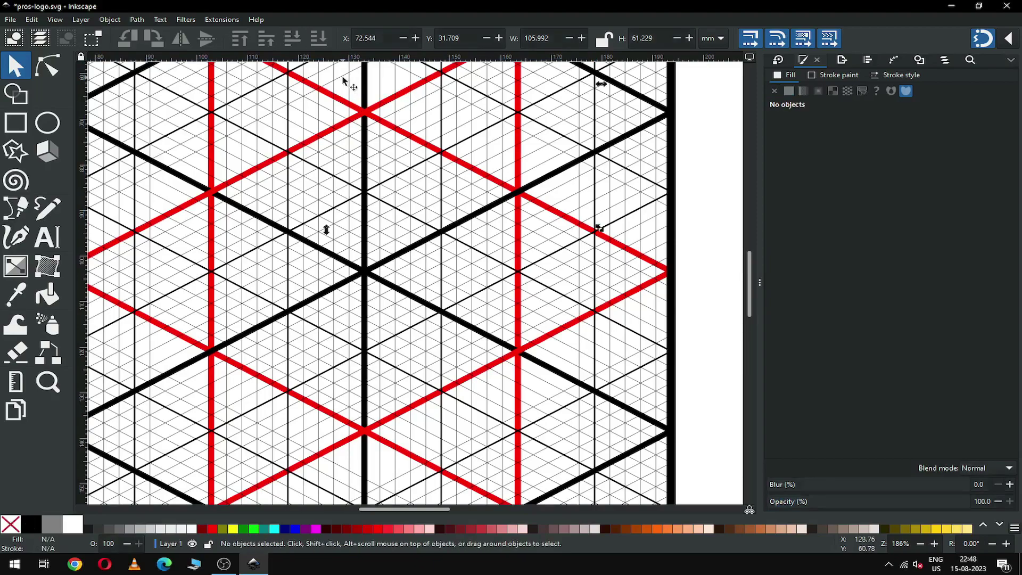
- Delete the fourth thin rising and third thin falling diagonals below the hexagon's lower red edges, and save the document
click(557, 398)
key(Delete)
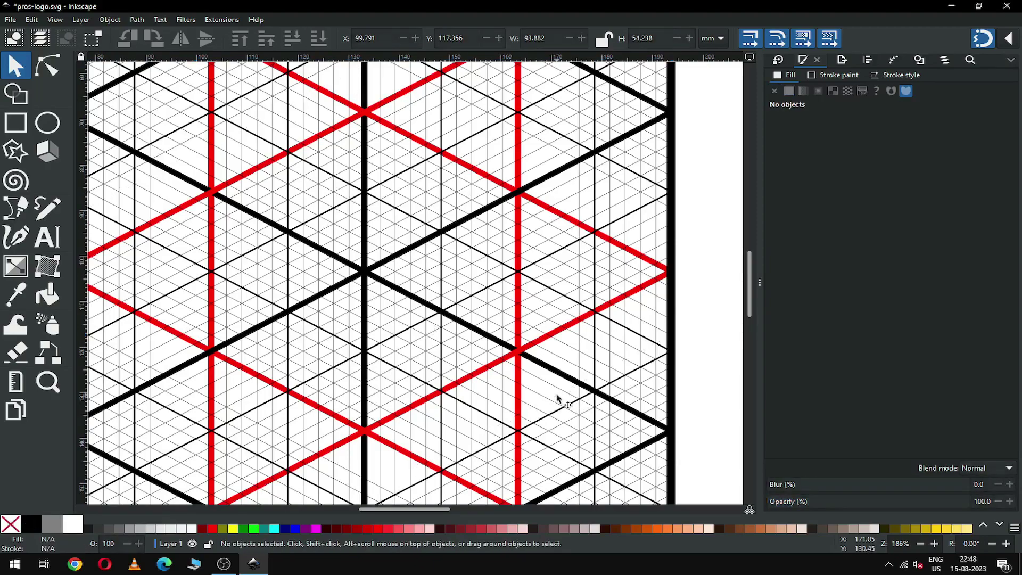
click(391, 489)
key(Escape)
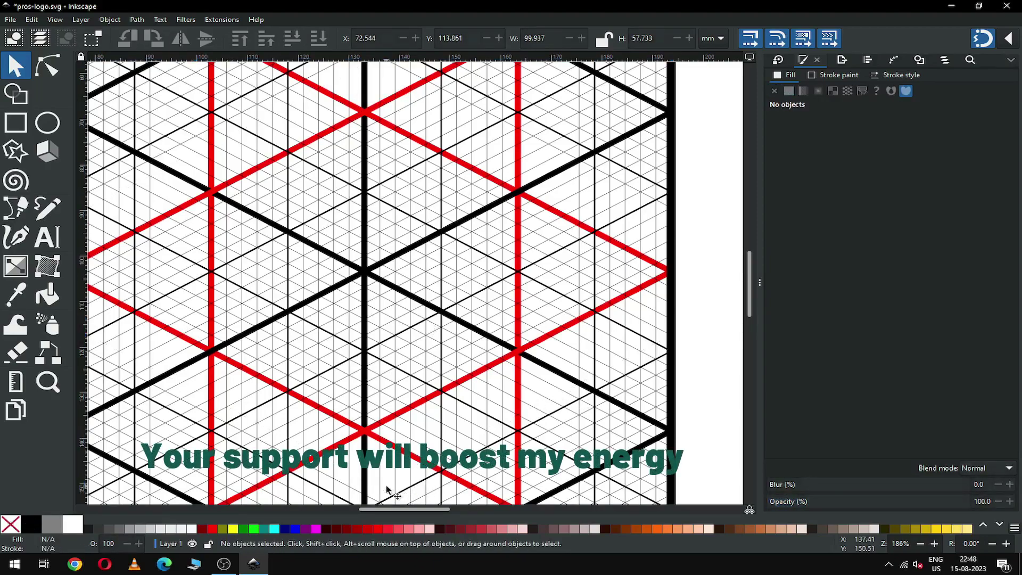
key(ctrl+s)
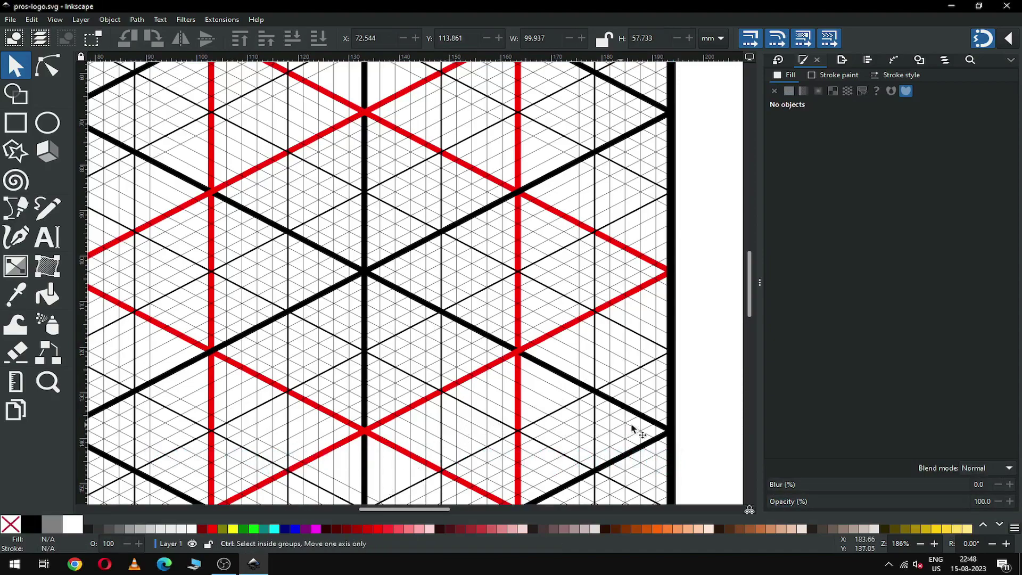
- Open all objects in the Shape Builder and mark a long strip inside the hexagon's upper-right edge and a short rising strip at its upper-left corner
key(ctrl+a)
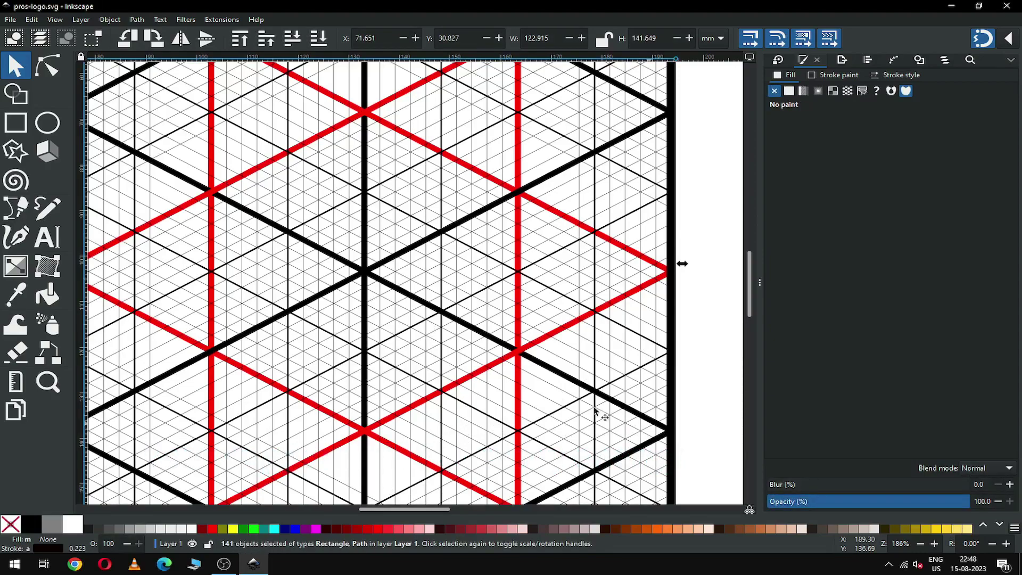
click(21, 98)
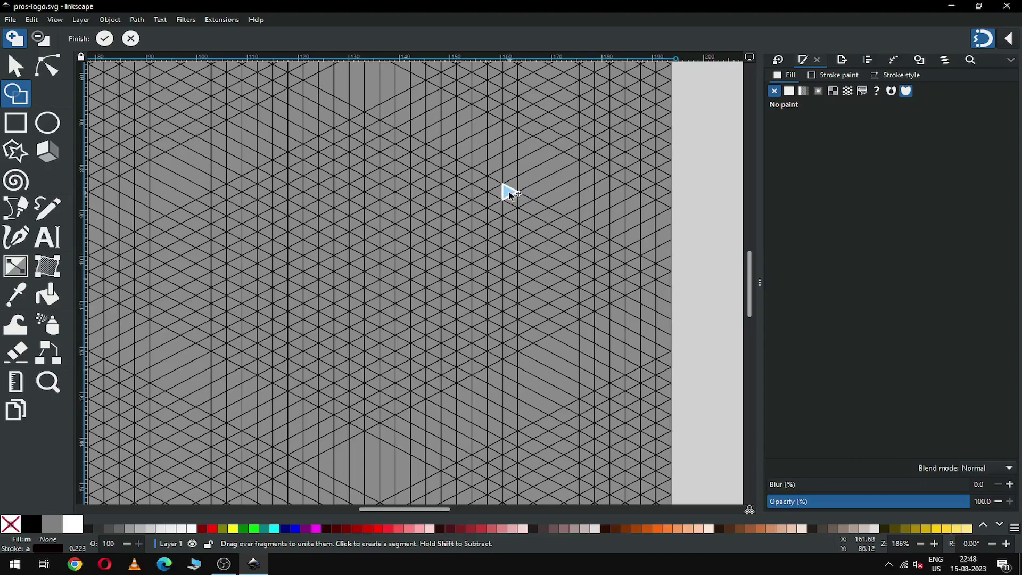
mouse_move(509, 194)
mouse_down()
mouse_move(397, 137)
mouse_move(374, 143)
mouse_move(390, 137)
mouse_move(386, 129)
mouse_move(353, 114)
mouse_up()
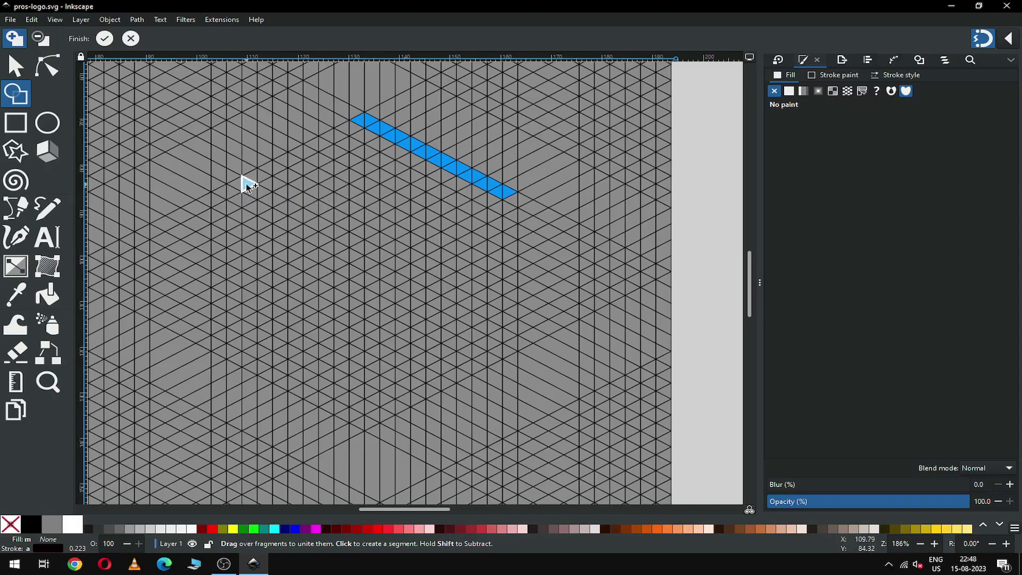
mouse_move(256, 174)
mouse_down()
mouse_move(238, 192)
mouse_move(216, 189)
mouse_up()
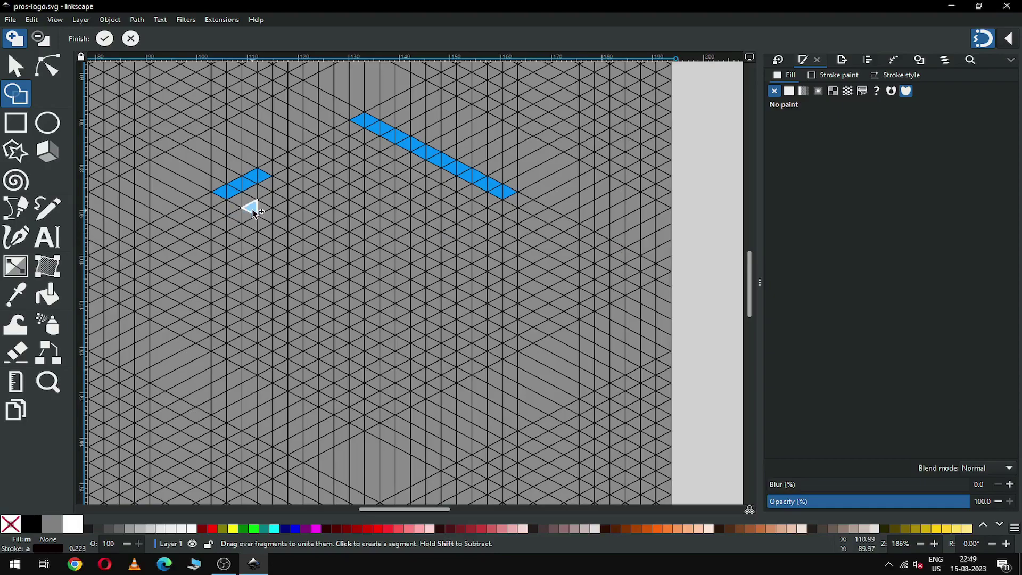
- Add fragments forming a chevron strip with an inward hook, a short rising strip above the hexagon's centre, and a V-shaped strip between them
mouse_move(253, 212)
mouse_down()
mouse_move(359, 153)
mouse_move(427, 177)
mouse_move(376, 209)
mouse_up()
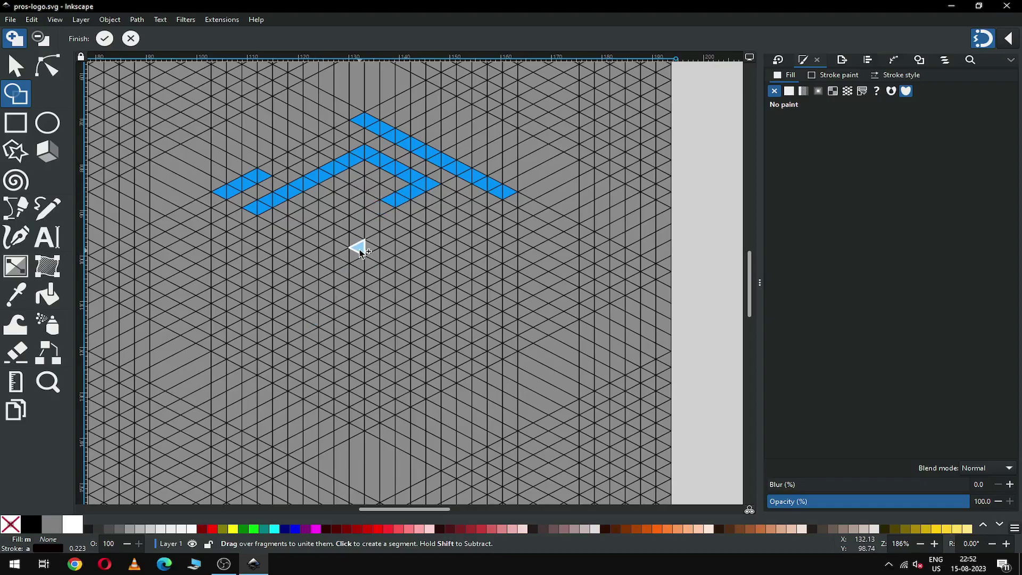
drag(361, 251, 372, 247)
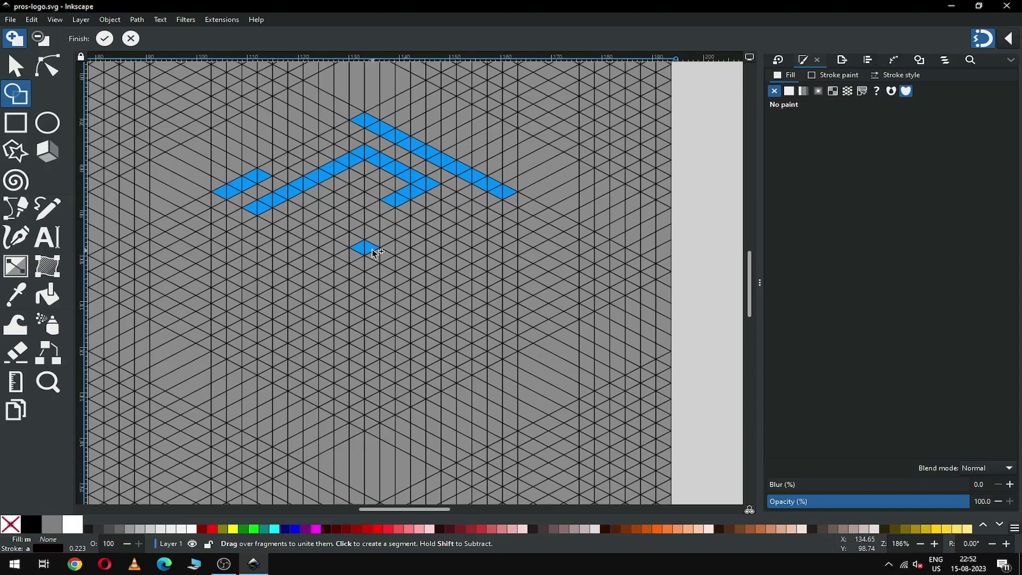
click(344, 258)
mouse_move(362, 218)
mouse_down()
mouse_move(401, 236)
mouse_move(400, 223)
mouse_move(453, 207)
mouse_up()
click(462, 201)
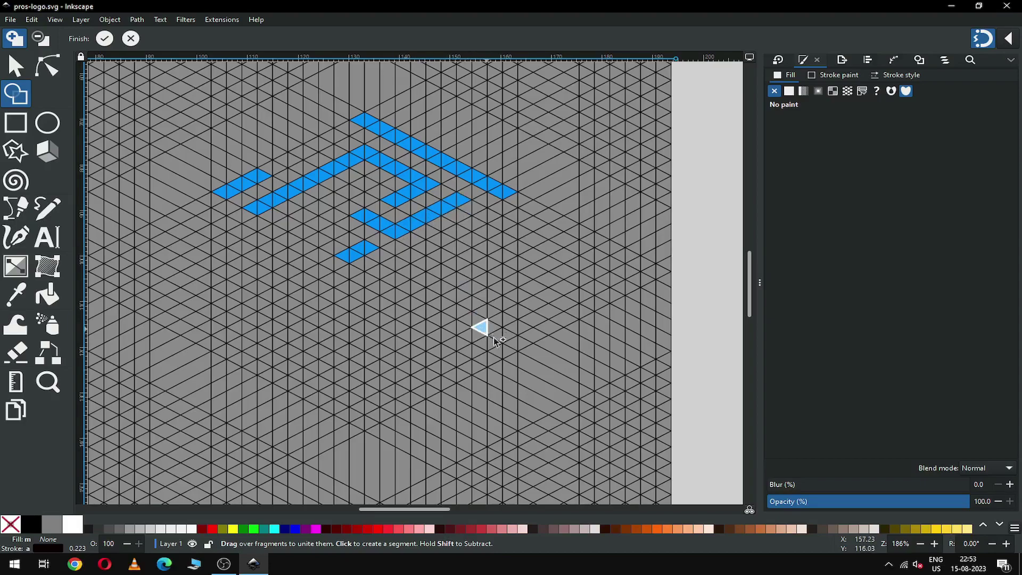
- Add a rising strip inside the chevron, extend the V strip's upper-left end, add small pieces along both left edges, and apply the Shape Builder result
drag(357, 188, 276, 223)
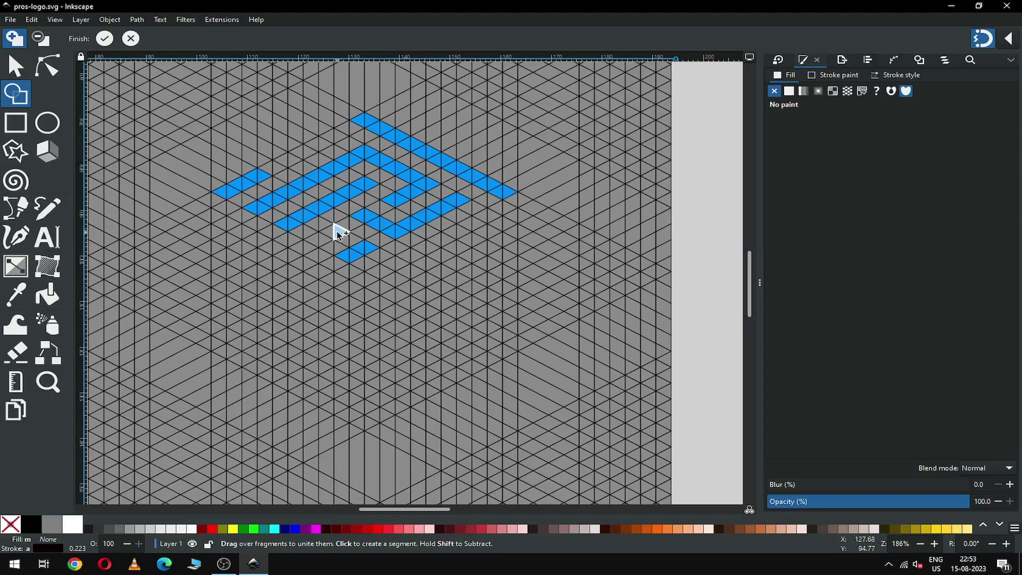
click(329, 232)
drag(330, 235, 312, 235)
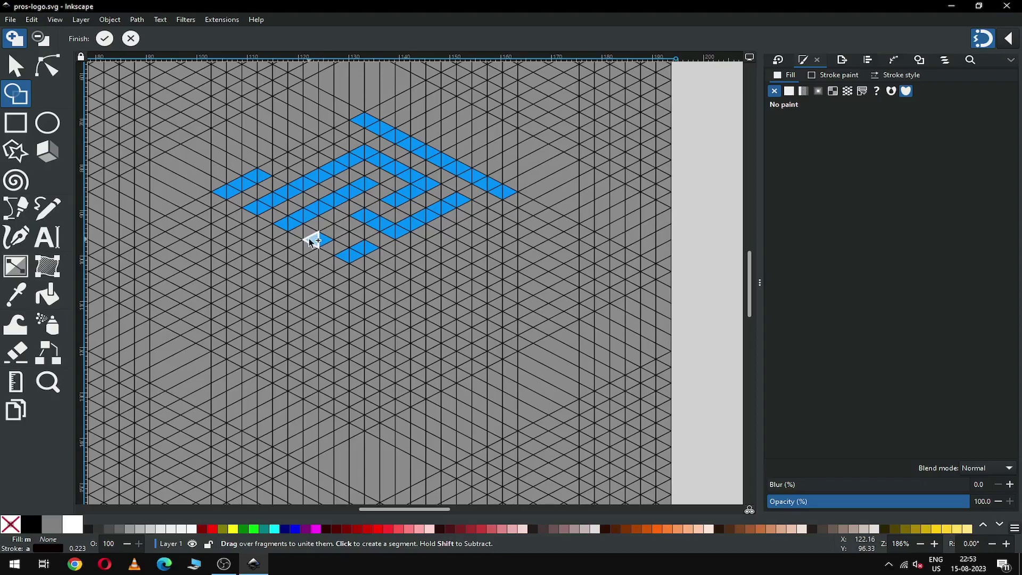
click(356, 224)
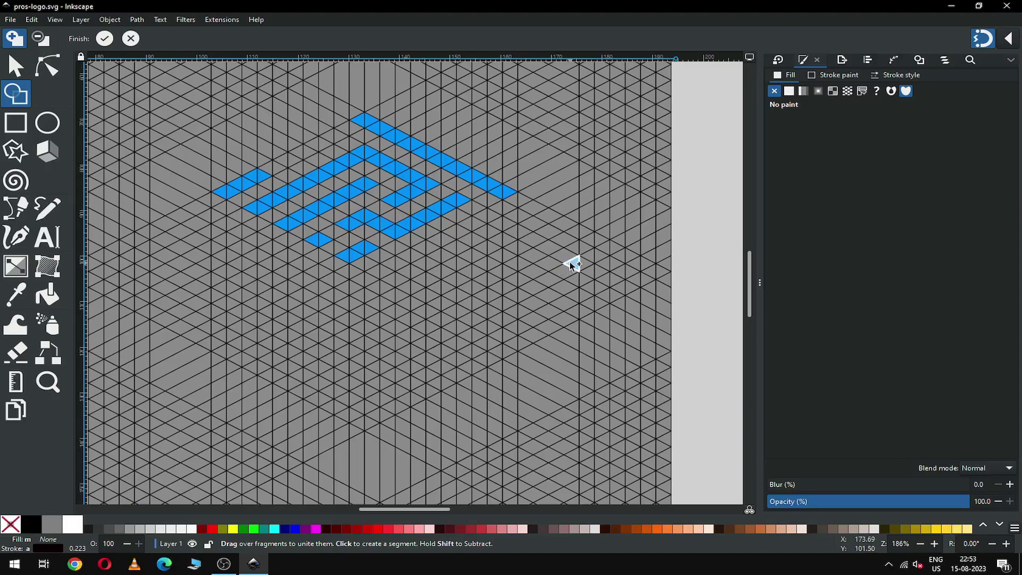
drag(338, 133, 280, 160)
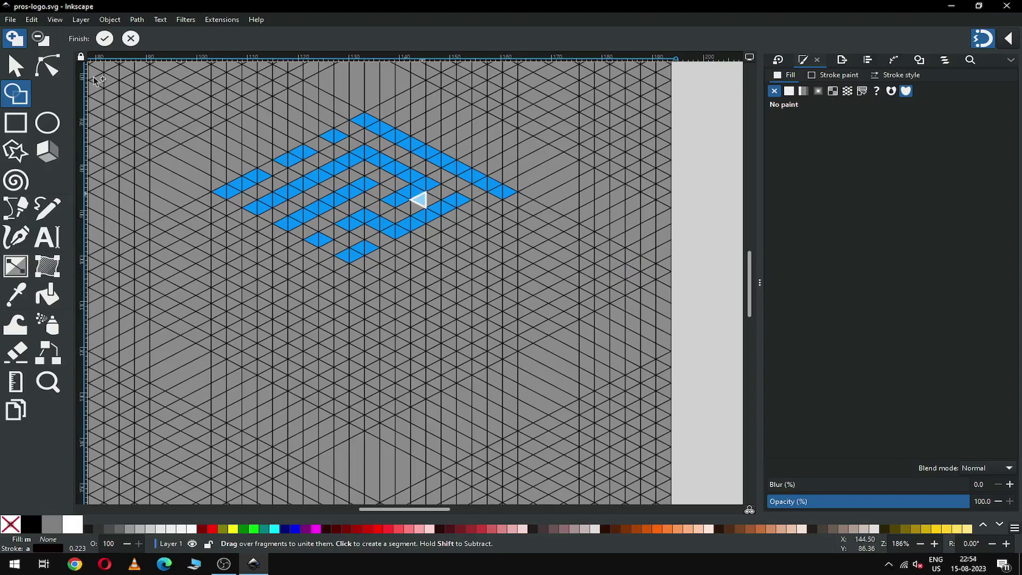
click(105, 38)
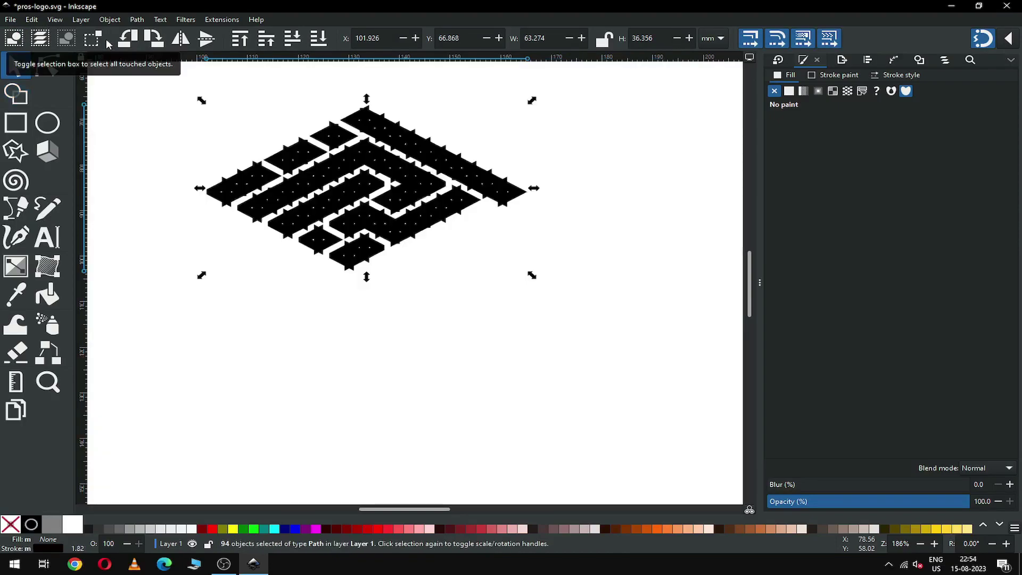
- Remove the stroke from all the logo fragments and fill them with black
click(361, 307)
drag(181, 91, 561, 300)
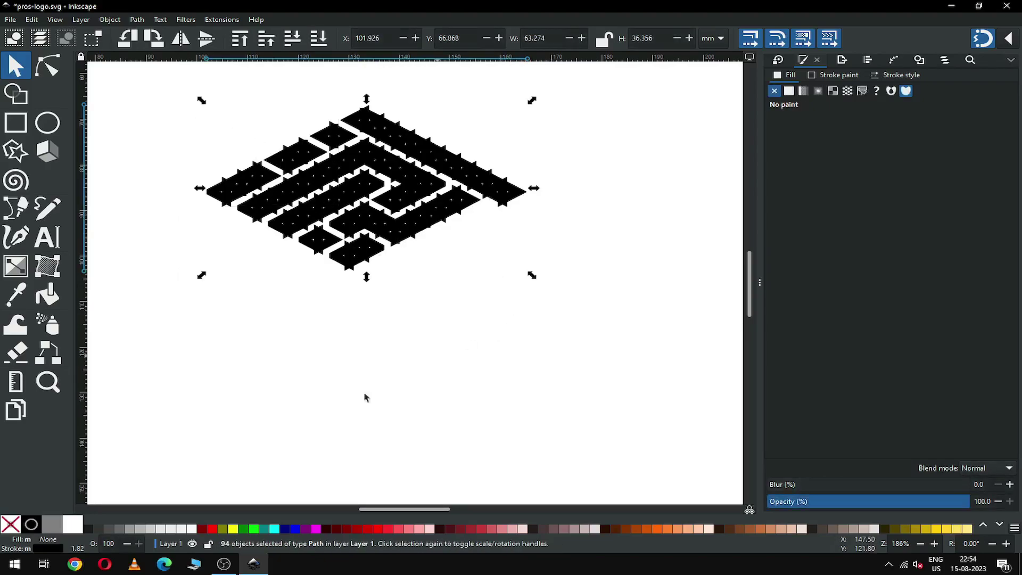
click(12, 524)
shift+click(12, 525)
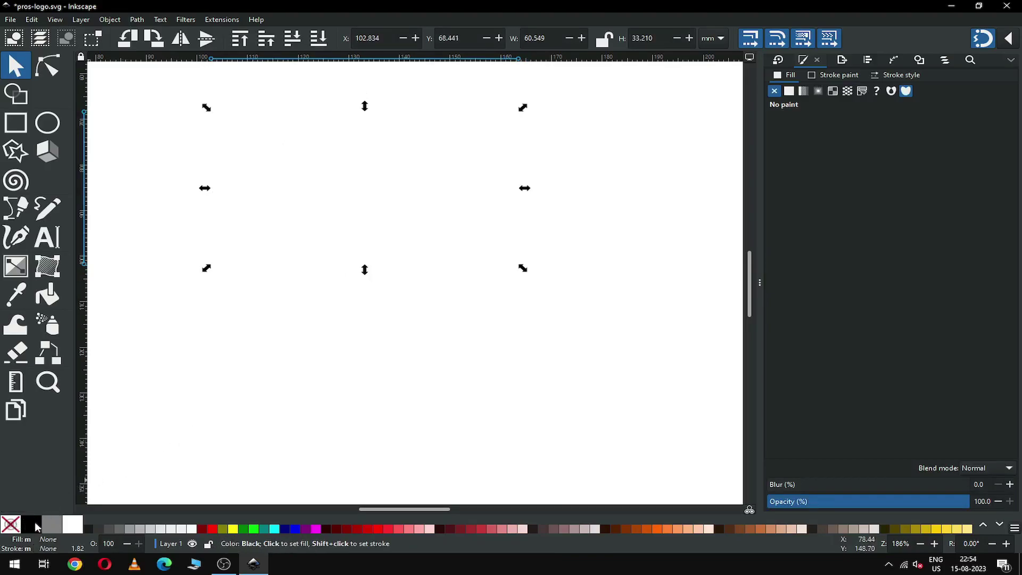
click(33, 525)
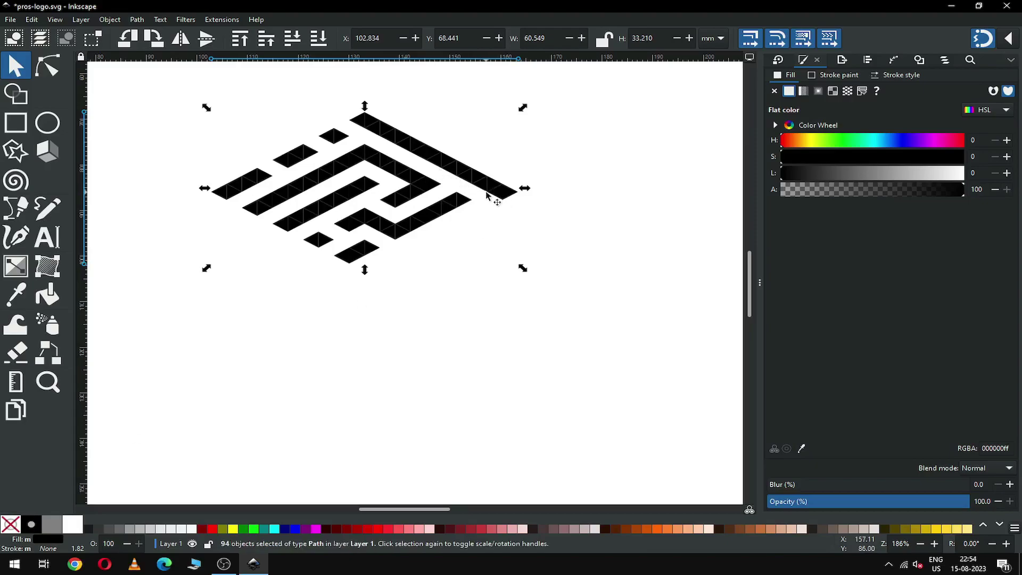
click(397, 309)
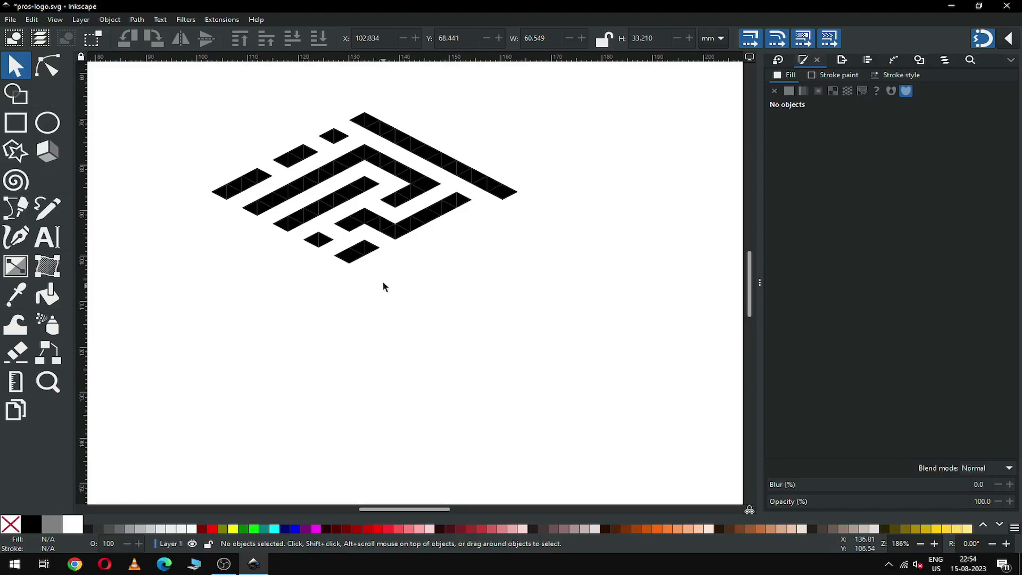
- Draw a rectangle about 9 × 7.9 mm below the logo and duplicate it twice to form a row of three swatches
click(10, 130)
drag(189, 379, 234, 415)
click(14, 66)
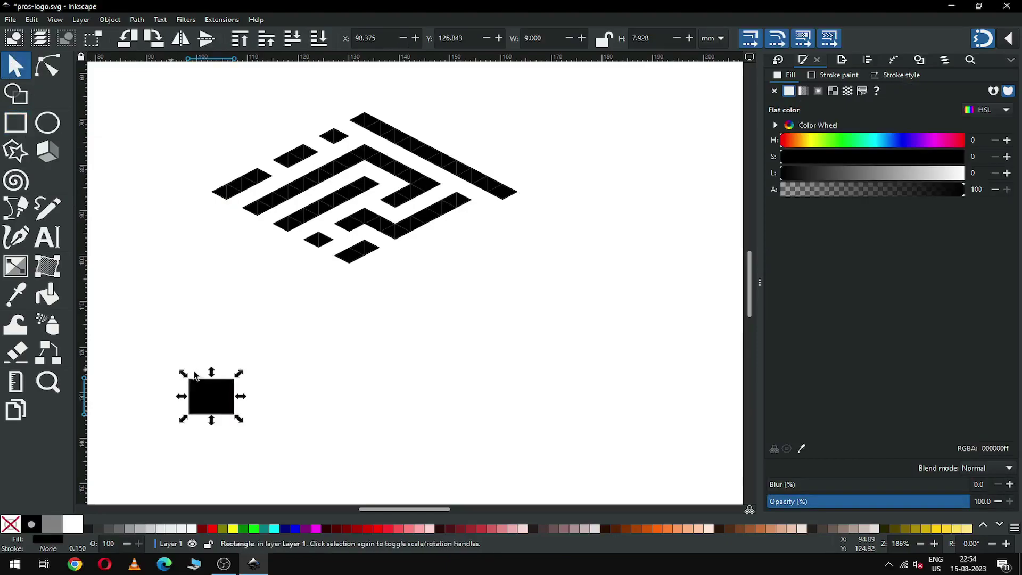
right_click(210, 397)
click(263, 223)
drag(229, 402, 362, 399)
right_click(289, 401)
click(336, 226)
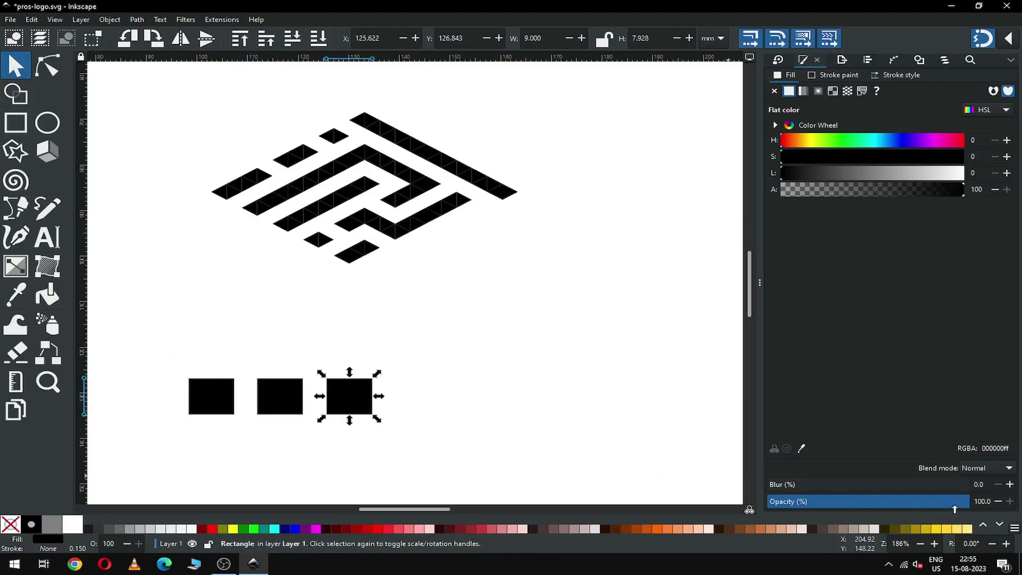
- Fill the third swatch rectangle with bright cyan #2AD4FF from the colour palette
click(999, 526)
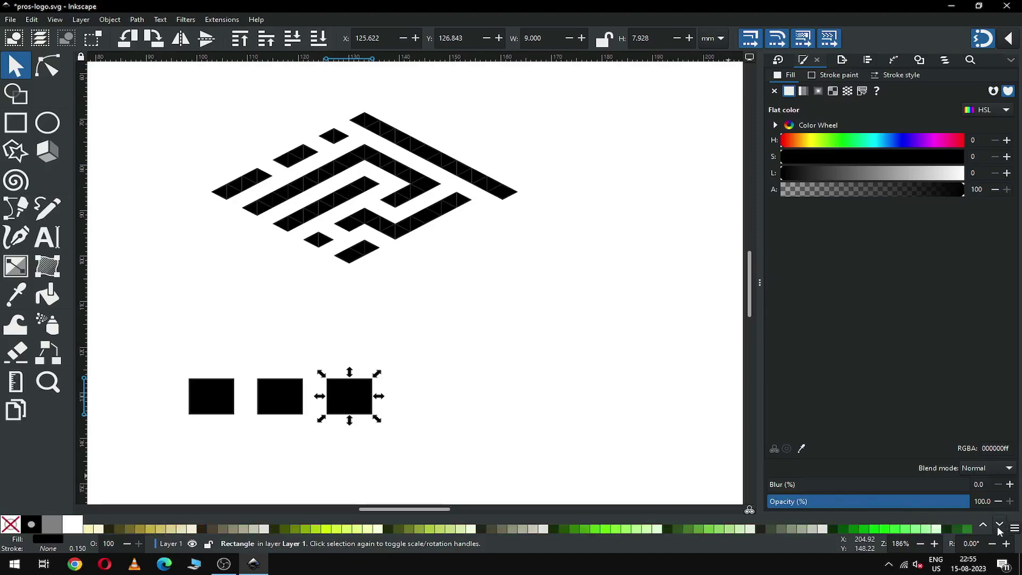
click(999, 526)
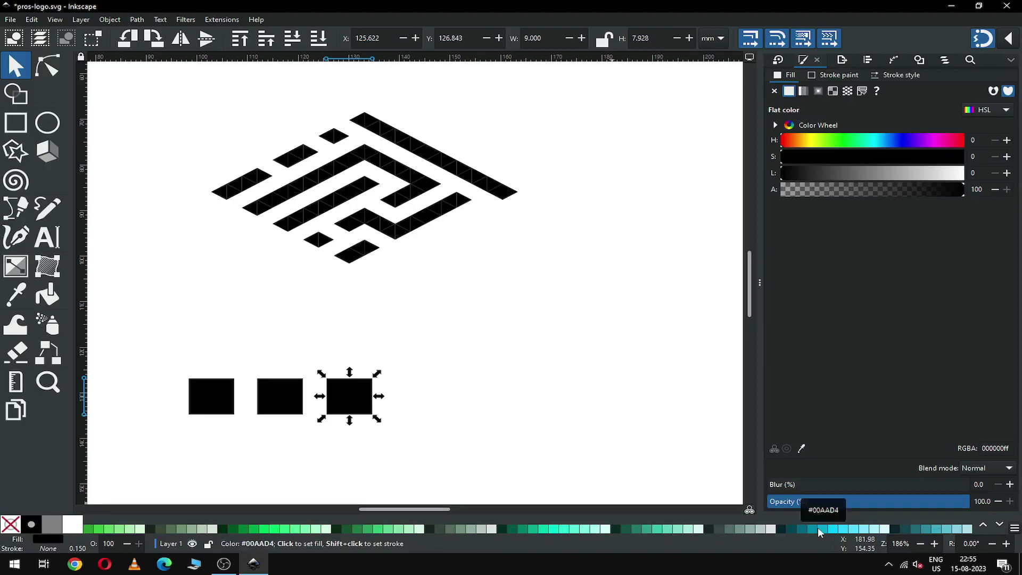
click(856, 529)
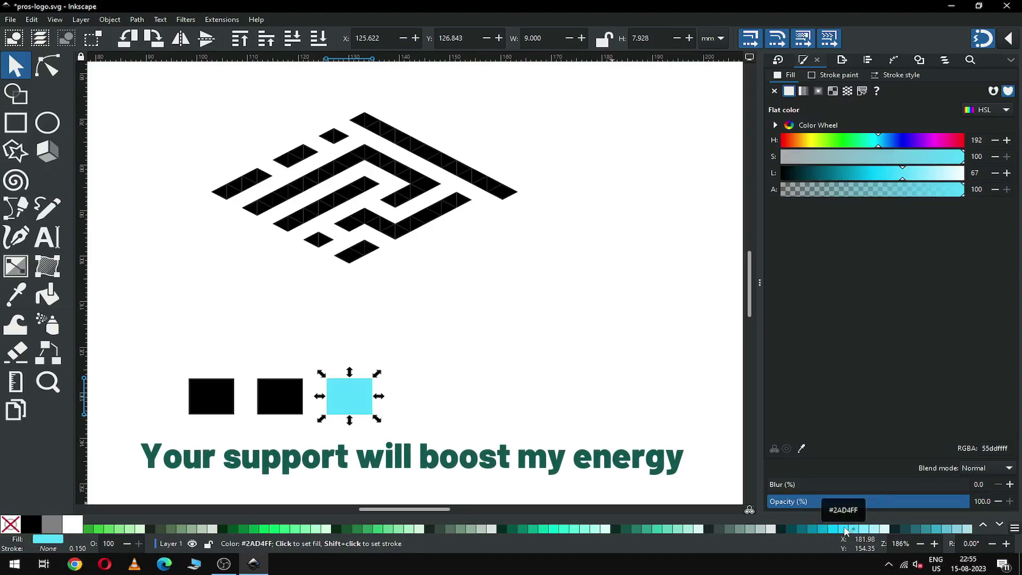
click(844, 529)
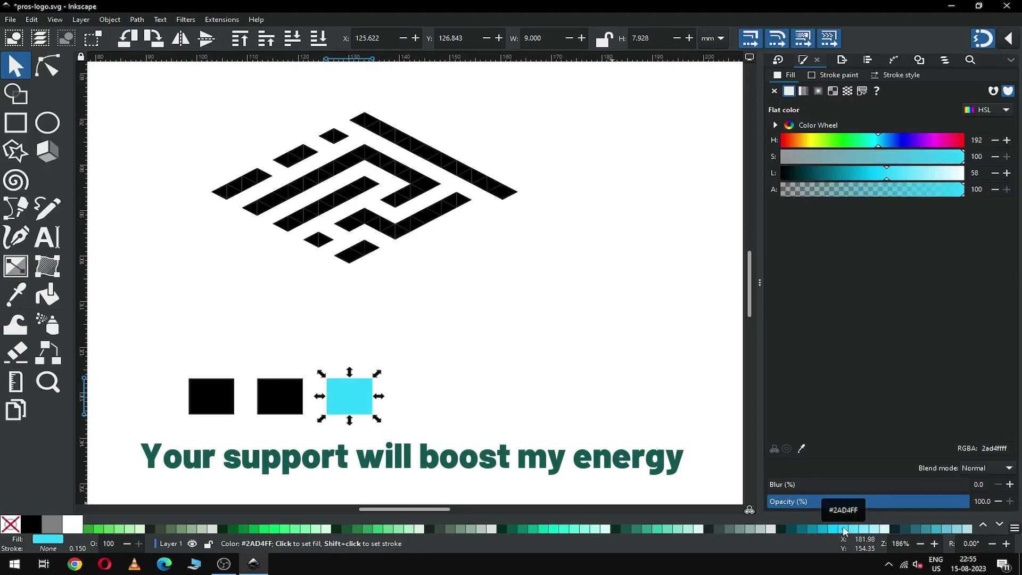
- Fill the middle swatch with blue #0066FF and the first swatch with dark blue #0044AA
click(286, 403)
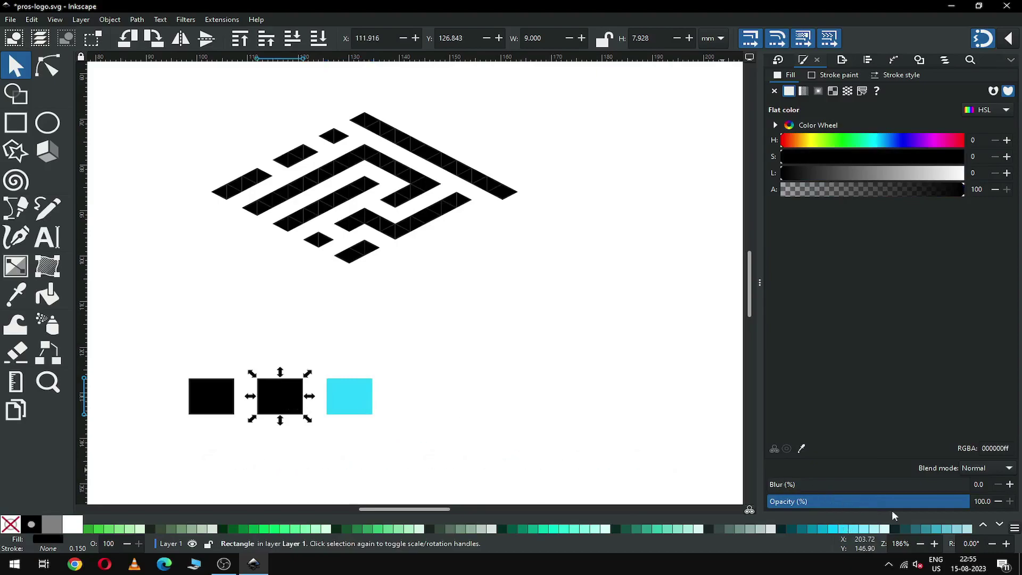
click(1000, 526)
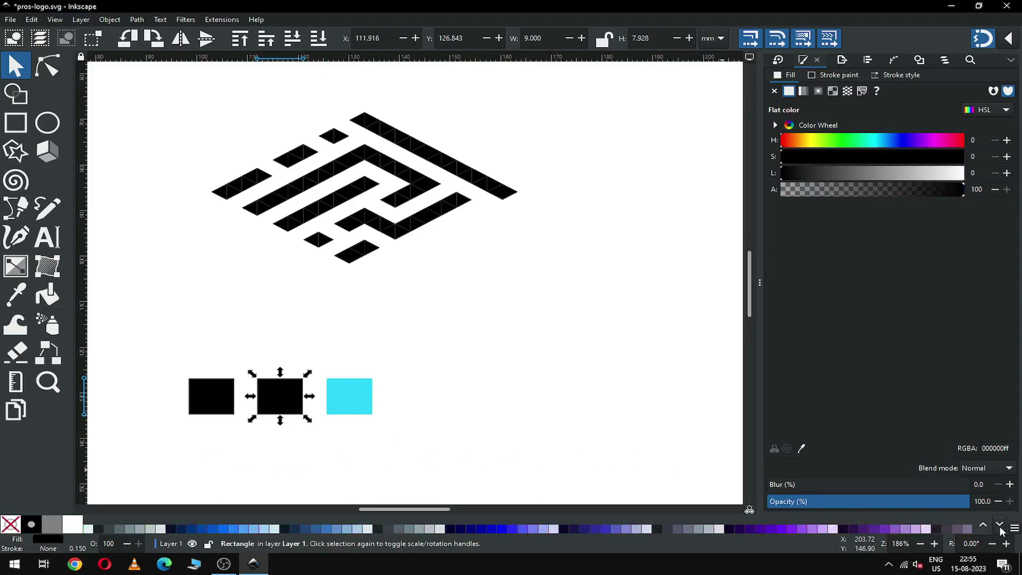
click(221, 529)
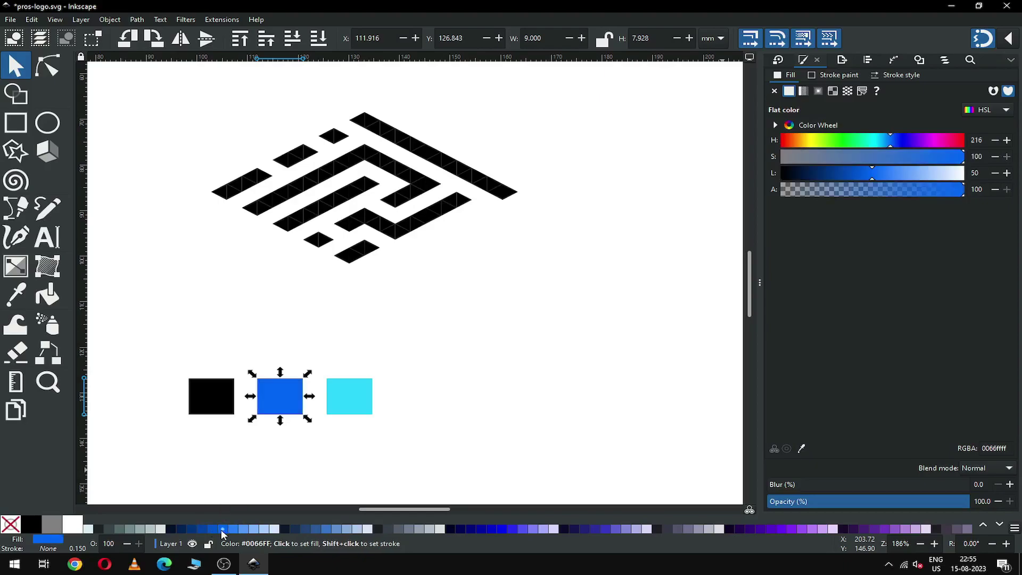
click(212, 404)
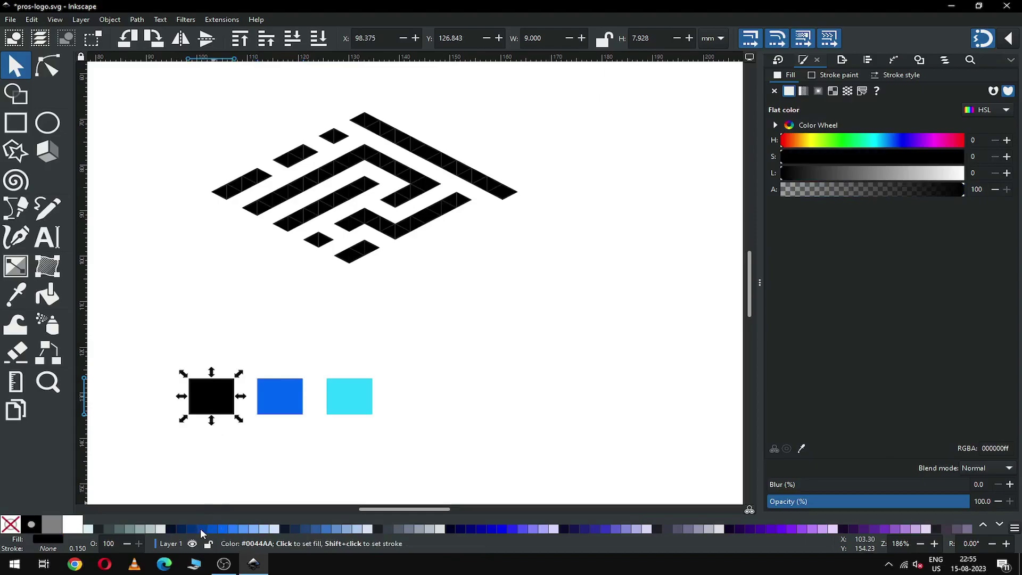
click(200, 528)
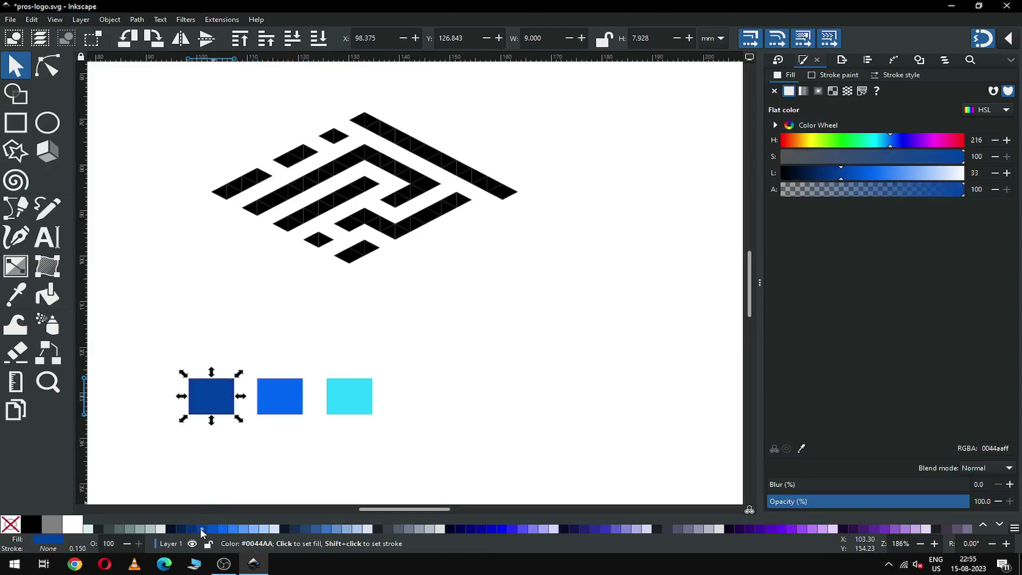
click(461, 335)
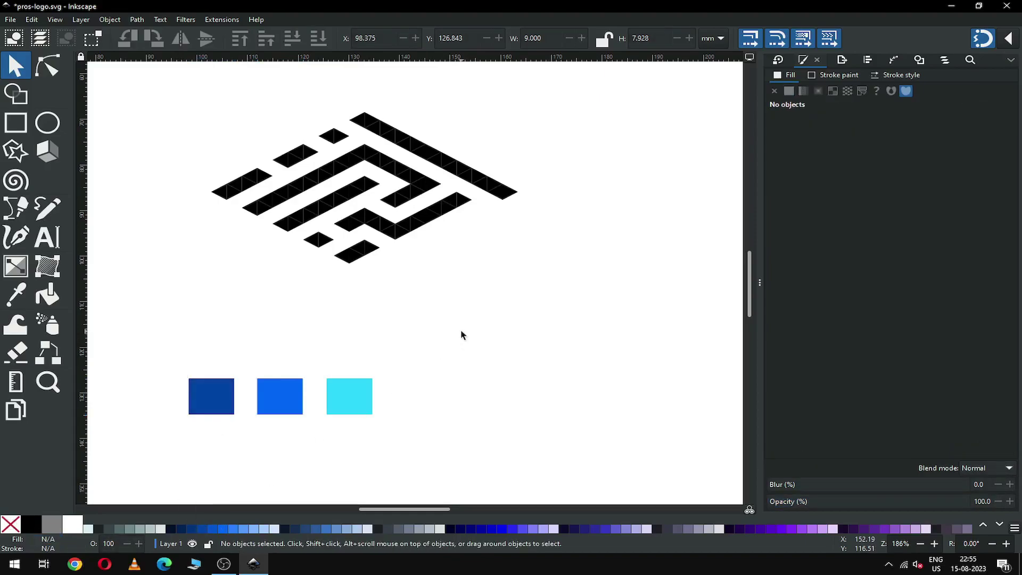
- Unite the four fragments of the logo's lowest short strip and fill it with the middle swatch's blue
drag(387, 287, 328, 238)
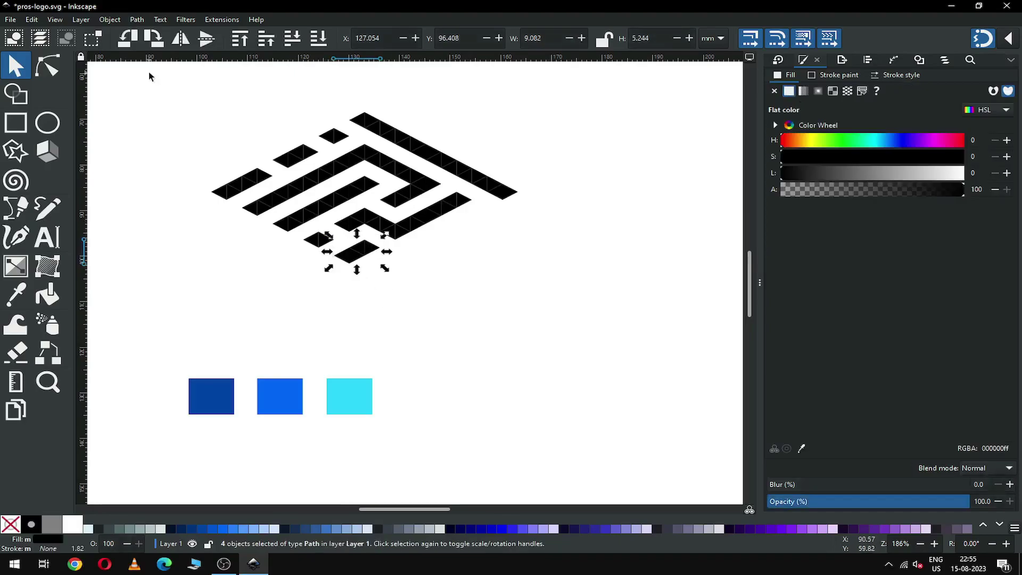
click(136, 19)
click(159, 73)
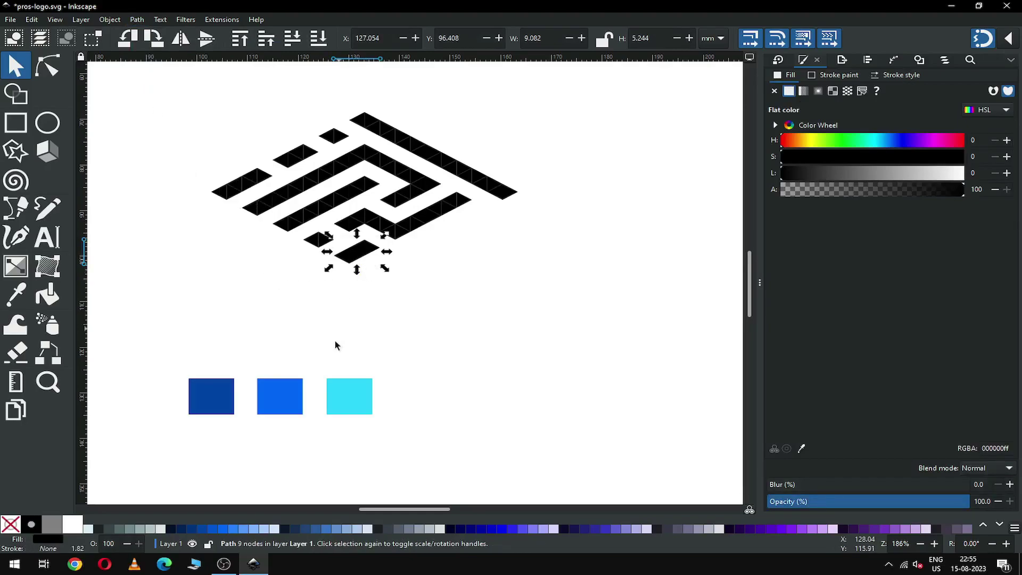
click(16, 293)
drag(283, 398, 288, 403)
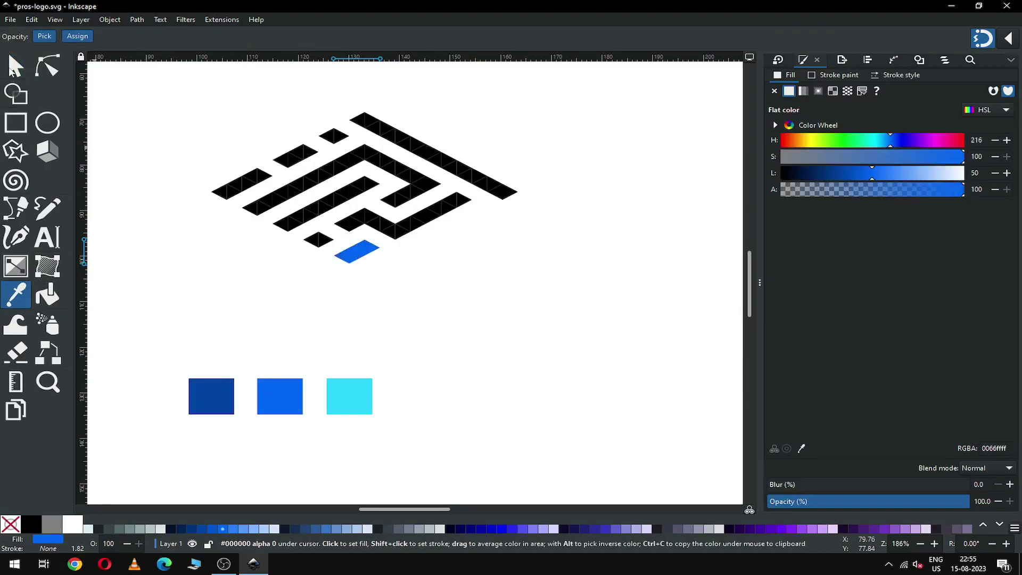
click(11, 68)
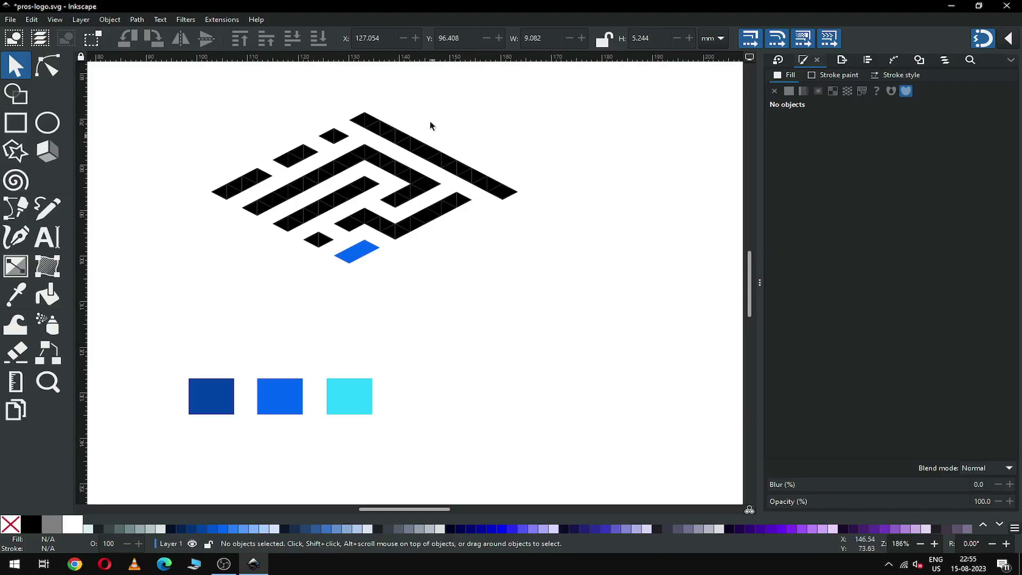
- Fill several fragments of the logo's long upper-right strip with light blue #5599FF, add more fragments to the selection and unite them
drag(343, 98, 397, 127)
drag(462, 140, 464, 139)
drag(553, 137, 475, 201)
drag(494, 105, 447, 181)
drag(455, 114, 403, 158)
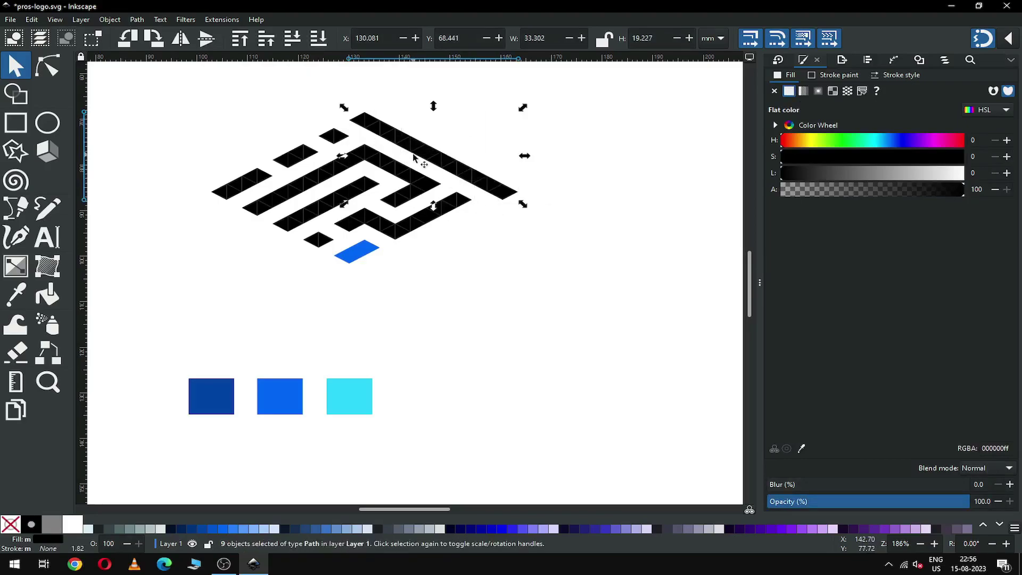
click(243, 529)
drag(423, 120, 388, 154)
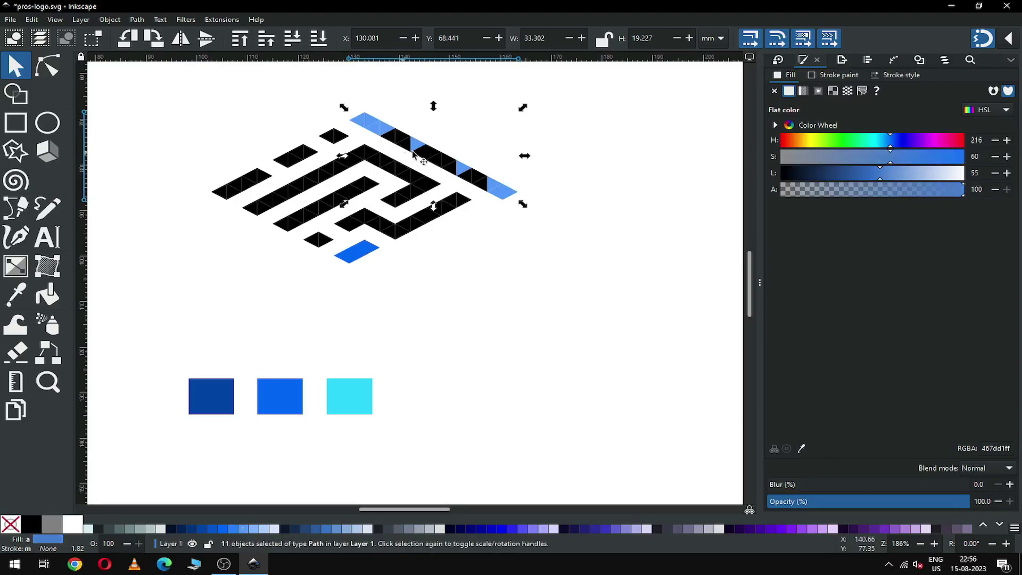
click(140, 22)
click(148, 79)
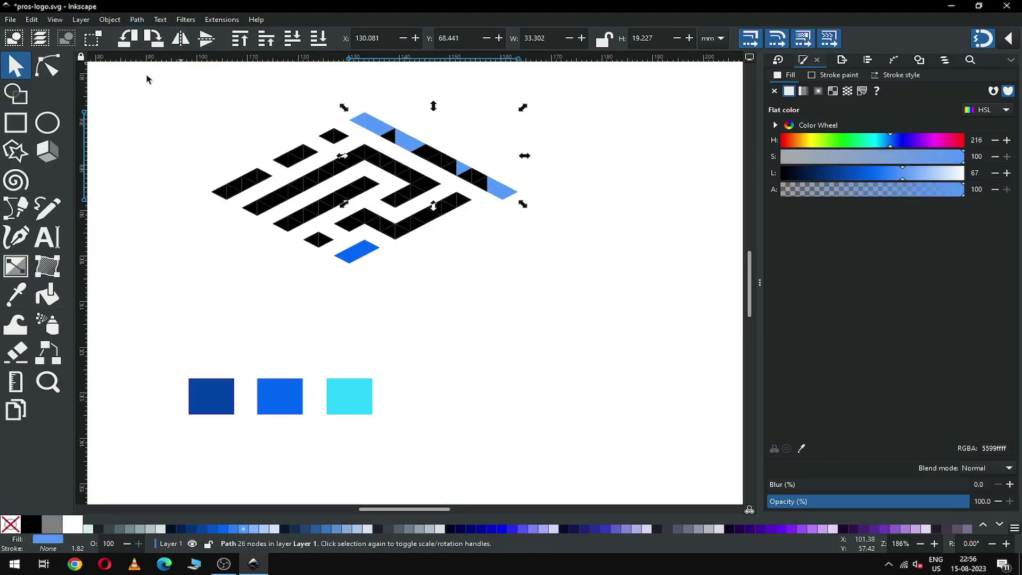
- Unite the black fragments in the lower half of the long upper-right strip with its light blue part
click(463, 127)
drag(408, 118, 462, 205)
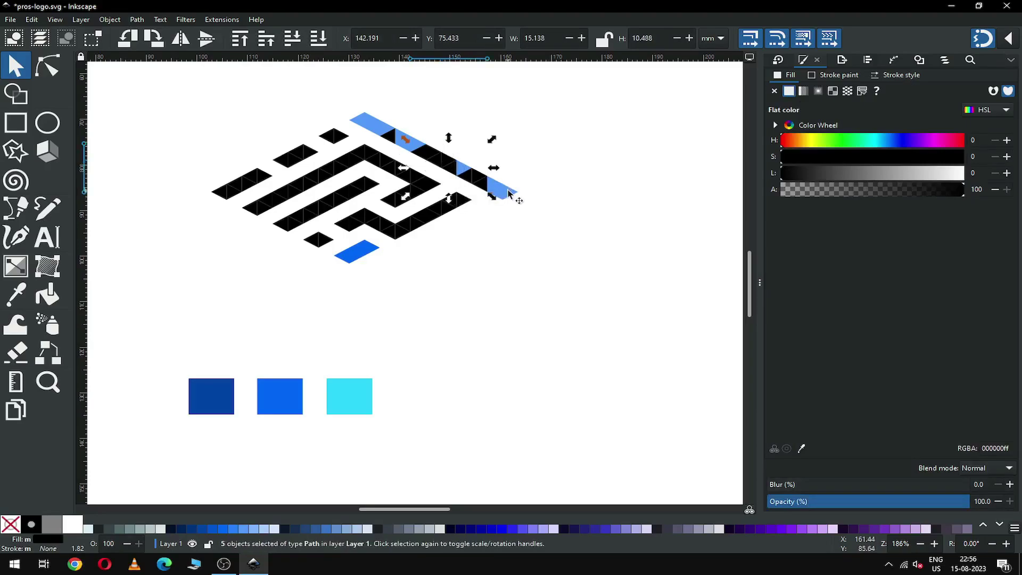
shift+click(509, 193)
click(137, 21)
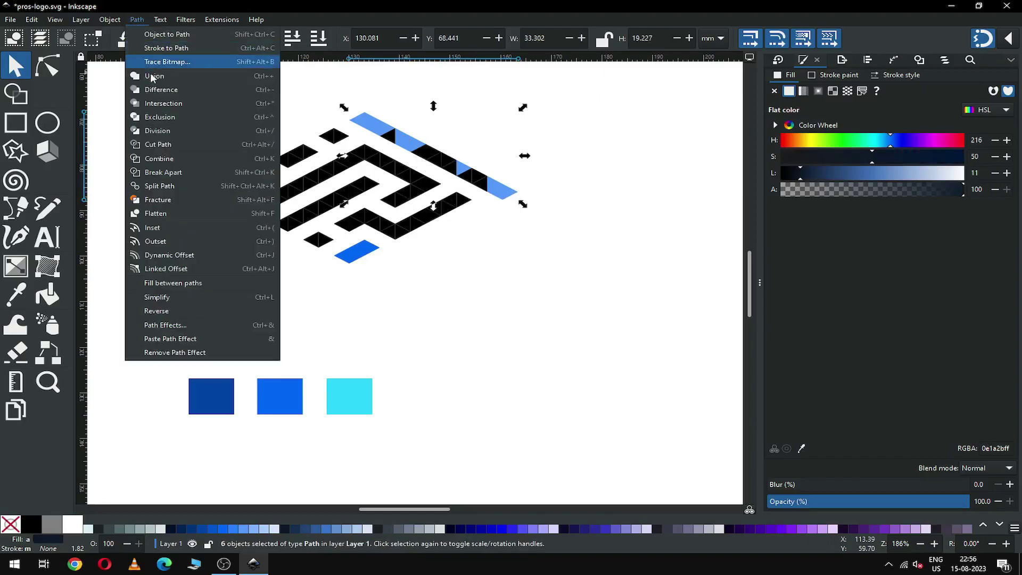
click(151, 79)
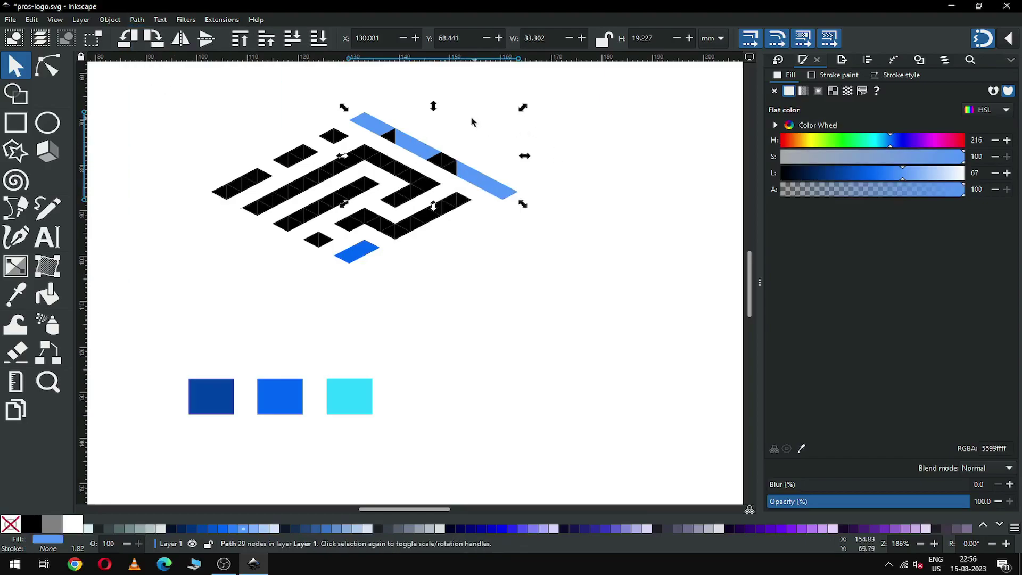
- Unite the remaining black fragments of the long upper-right strip with the light blue shape
click(421, 109)
drag(423, 111, 376, 154)
drag(497, 135, 434, 189)
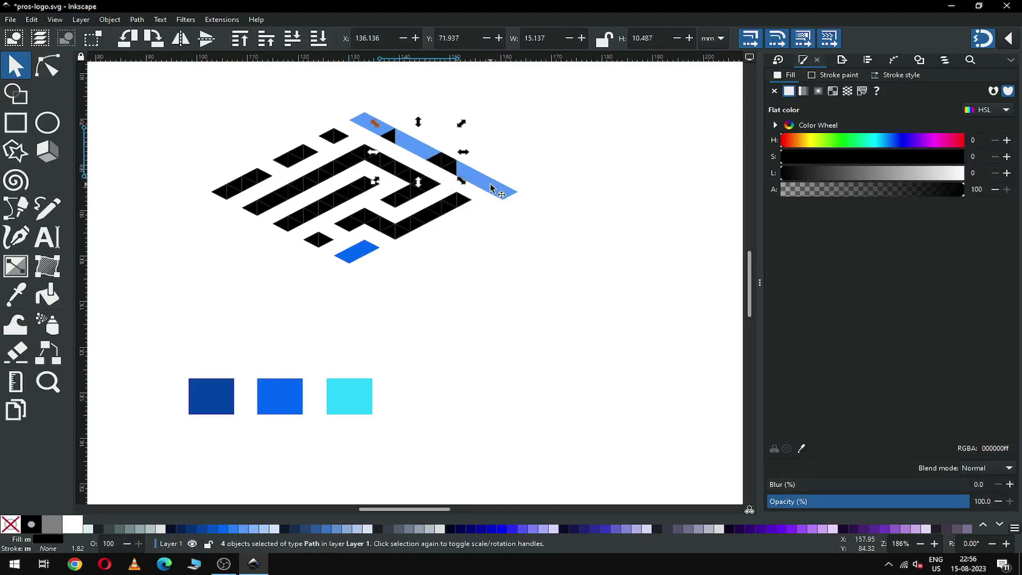
click(137, 19)
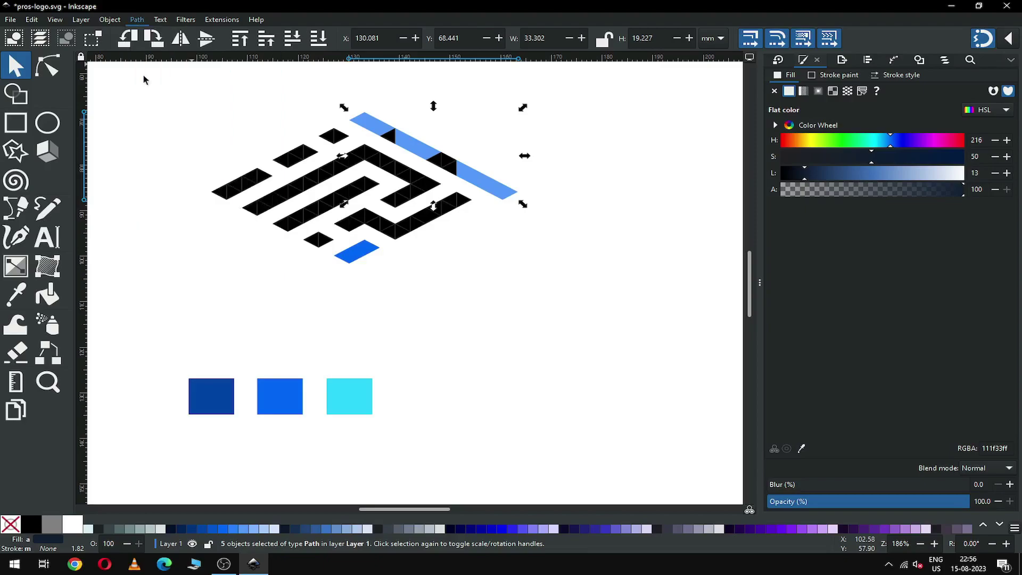
click(151, 181)
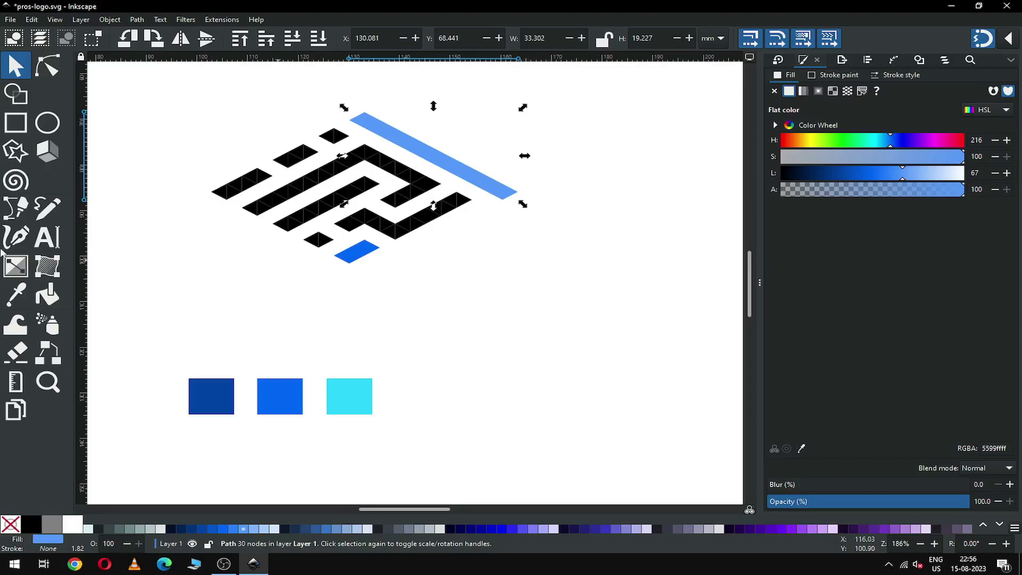
- Fill the united upper-right strip with the cyan sampled from the third swatch
click(24, 296)
click(349, 396)
key(s)
click(489, 281)
- Unite the black fragments of the short leftmost strip and fill it with cyan #2AD4FF sampled from the third swatch
drag(178, 142, 277, 211)
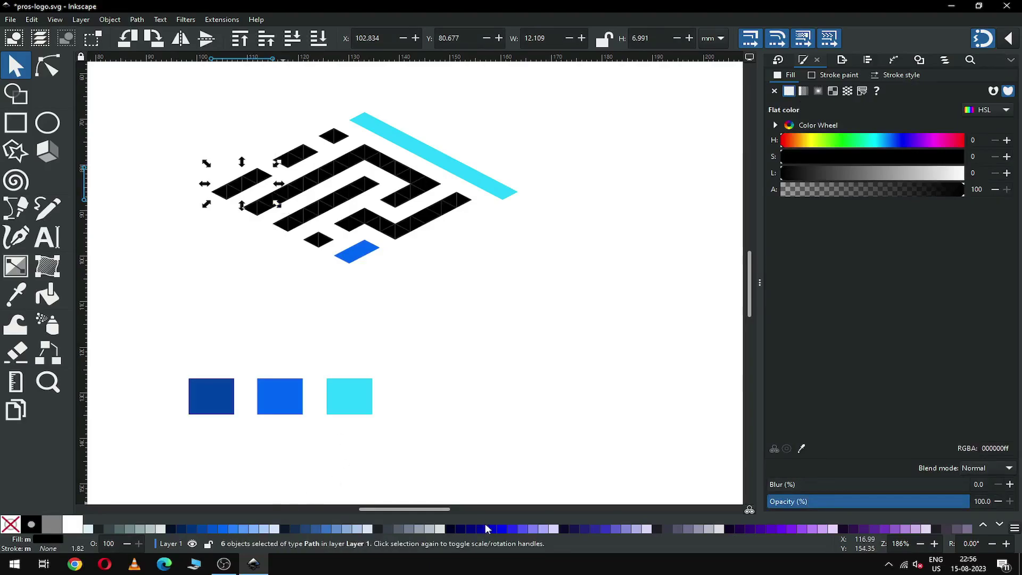
click(490, 528)
key(d)
click(350, 397)
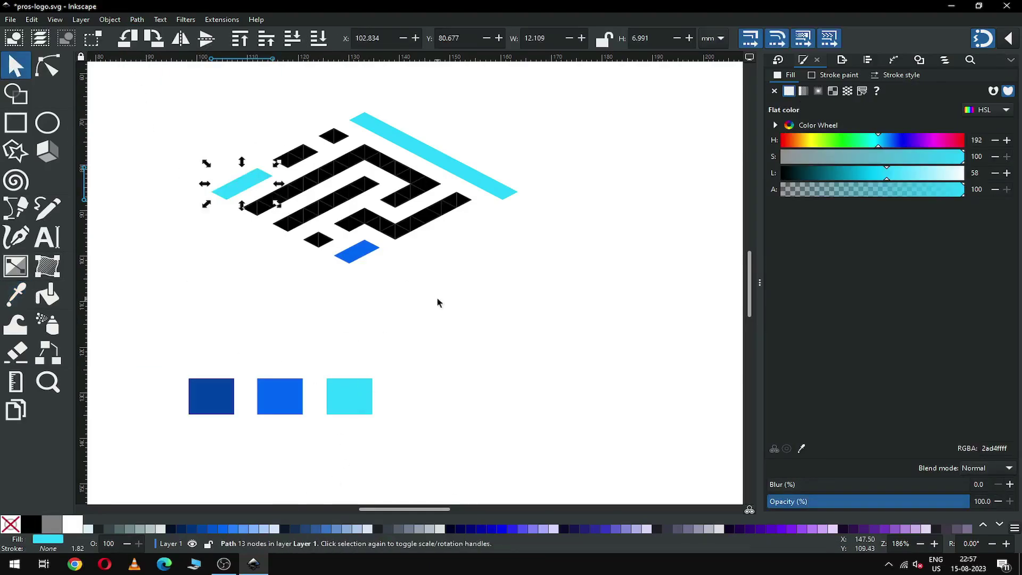
click(437, 298)
- Fill the short middle strip on the upper-left side with blue #0066FF sampled from the second swatch and unite its fragments
drag(263, 134, 330, 181)
click(17, 300)
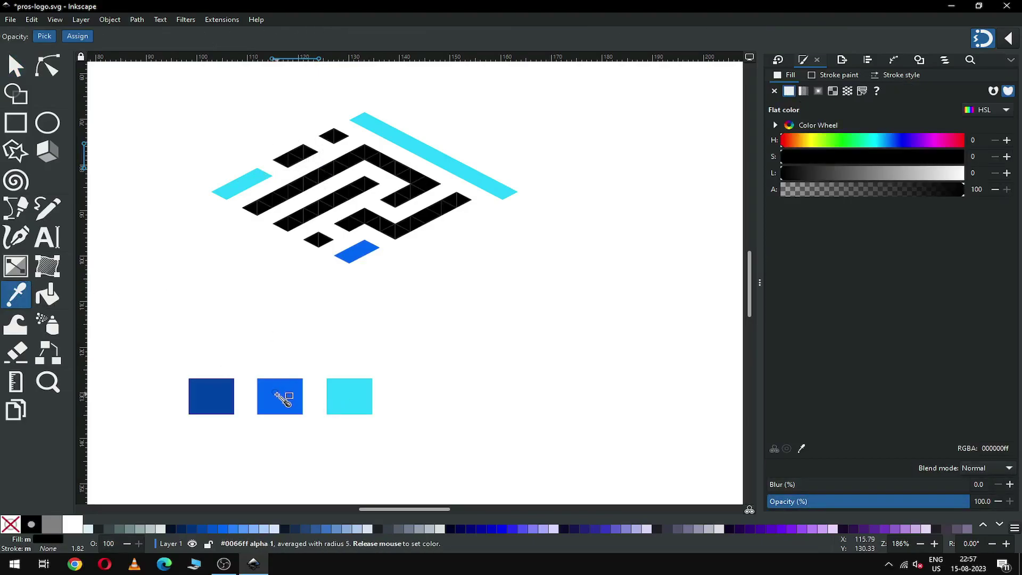
click(279, 396)
click(137, 19)
click(154, 169)
click(505, 290)
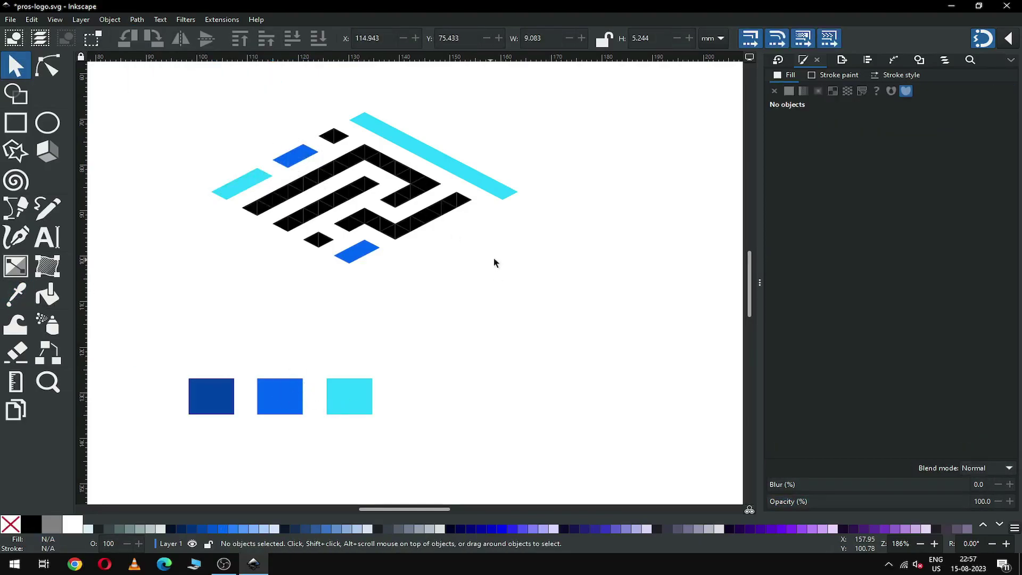
- Fill the two small black diamonds with dark blue #0044AA sampled from the first swatch and unite the halves of each diamond
drag(309, 118, 355, 154)
drag(336, 271, 296, 231)
click(16, 295)
click(210, 400)
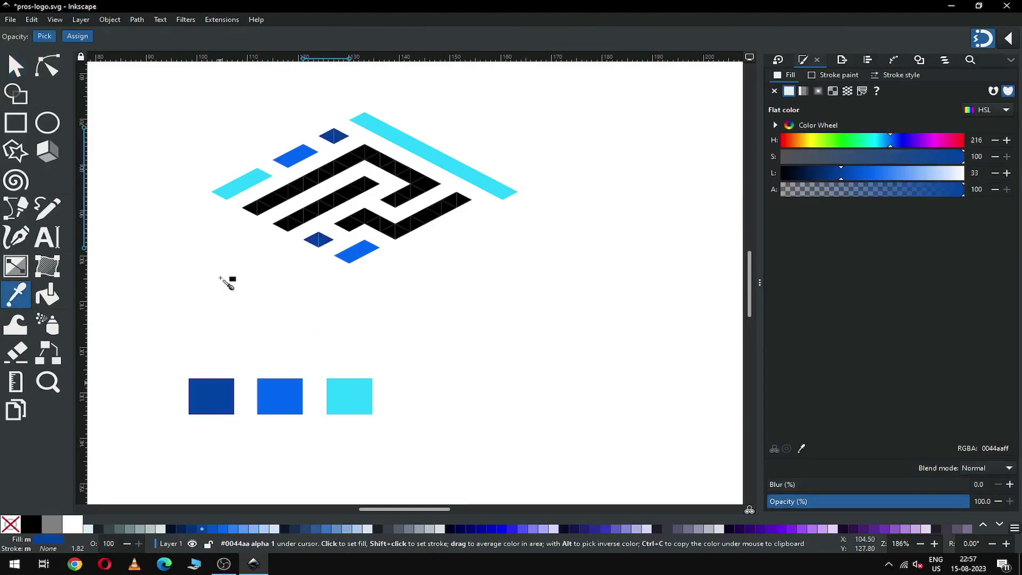
key(s)
click(334, 136)
click(319, 240)
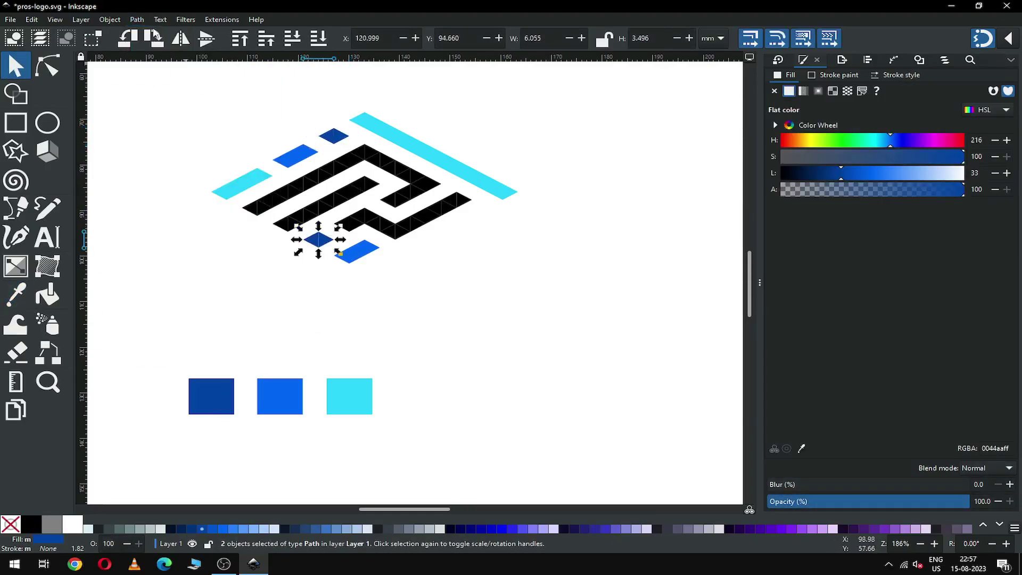
click(516, 295)
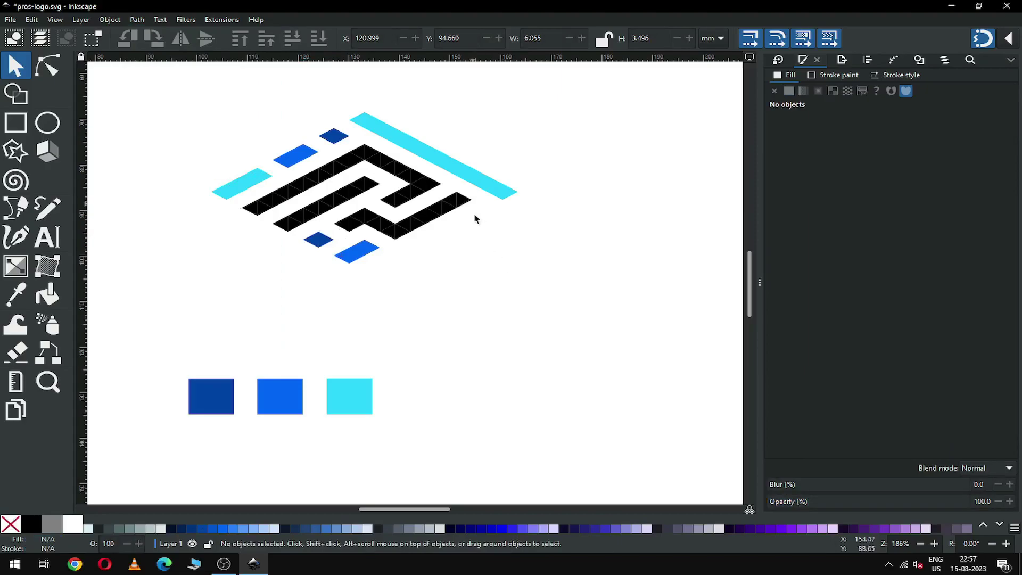
- Fill the outer fragments of the lower-right zigzag strip with a light blue palette colour
drag(493, 258, 430, 192)
shift+click(351, 222)
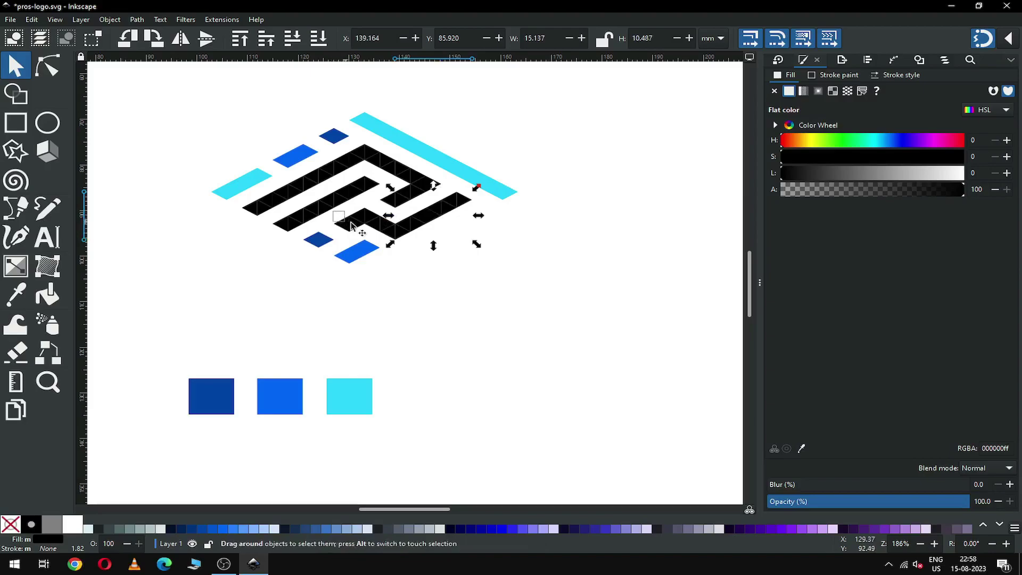
click(337, 529)
key(Escape)
key(z)
drag(187, 130, 458, 275)
key(s)
click(397, 301)
- Unite the light blue and remaining black fragments of the zigzag strip into one shape
drag(582, 336, 414, 353)
click(136, 20)
click(154, 88)
click(137, 19)
key(Escape)
click(137, 19)
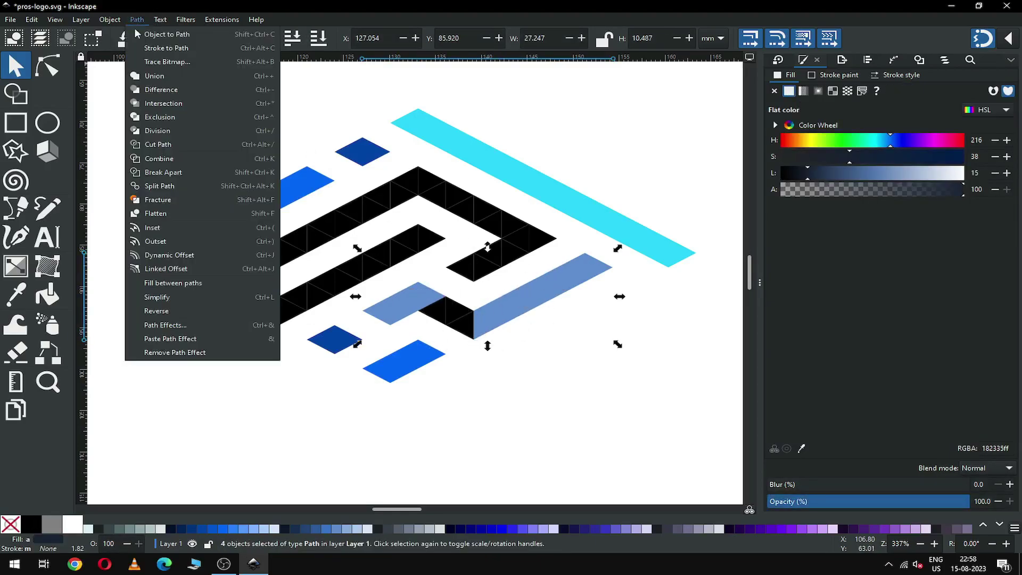
click(155, 76)
- Fill the united zigzag strip with the dark blue sampled from the small lower diamond
key(d)
click(336, 343)
click(16, 67)
click(535, 365)
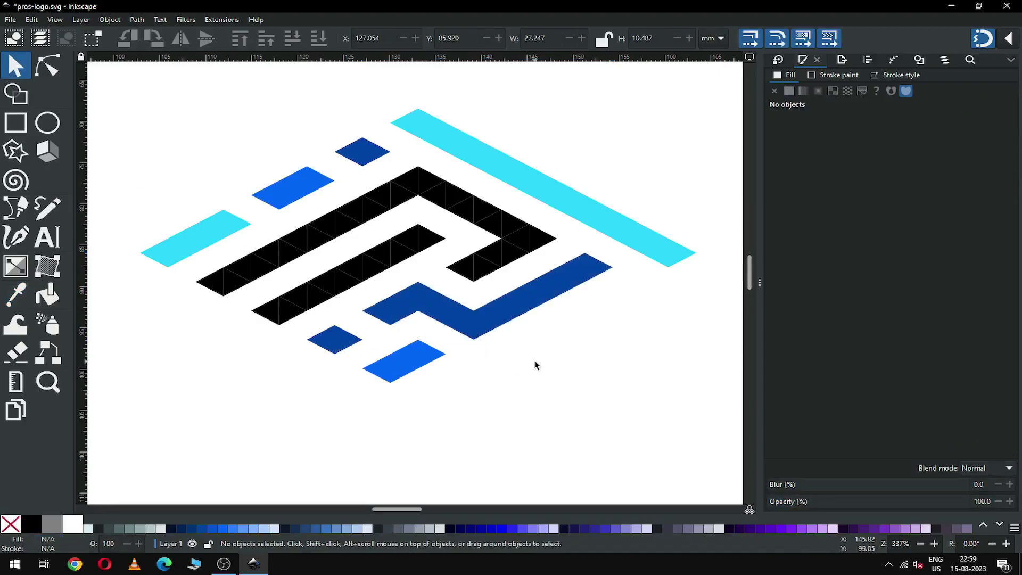
- Fill the upper-end fragments of the inner diagonal strip with light blue #80B3FF and unite them
drag(567, 229, 361, 264)
click(457, 234)
click(254, 529)
click(136, 19)
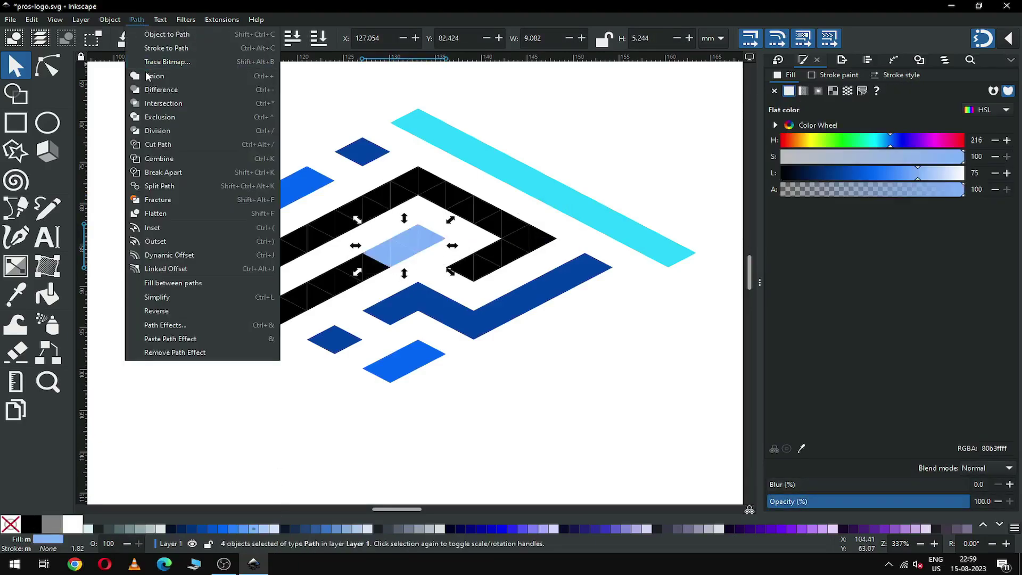
click(262, 349)
drag(247, 347, 352, 272)
click(137, 19)
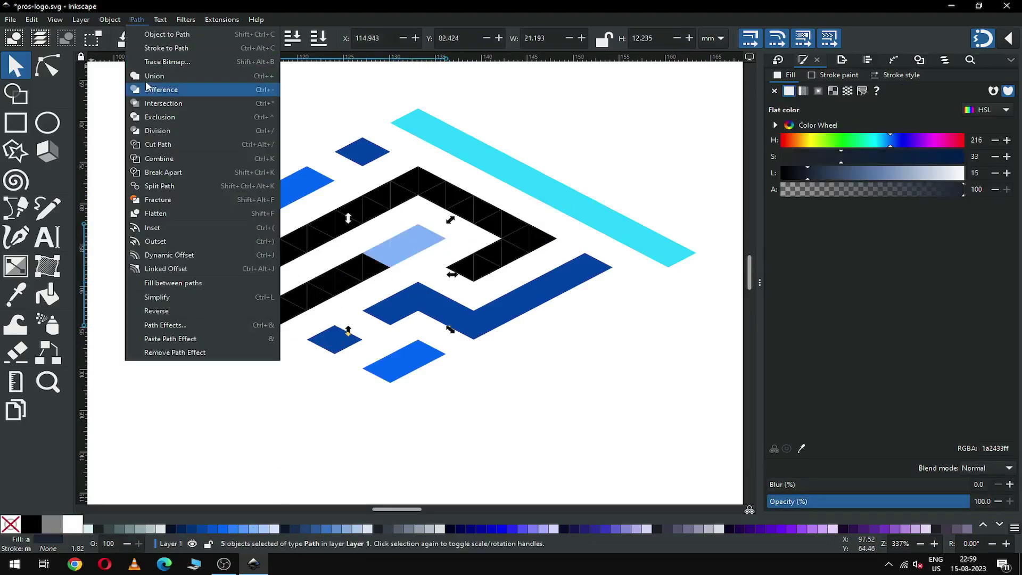
click(148, 89)
key(ctrl+z)
- Unite the remaining black fragments of the inner diagonal strip with its light blue end
drag(388, 232, 333, 300)
click(137, 19)
click(148, 76)
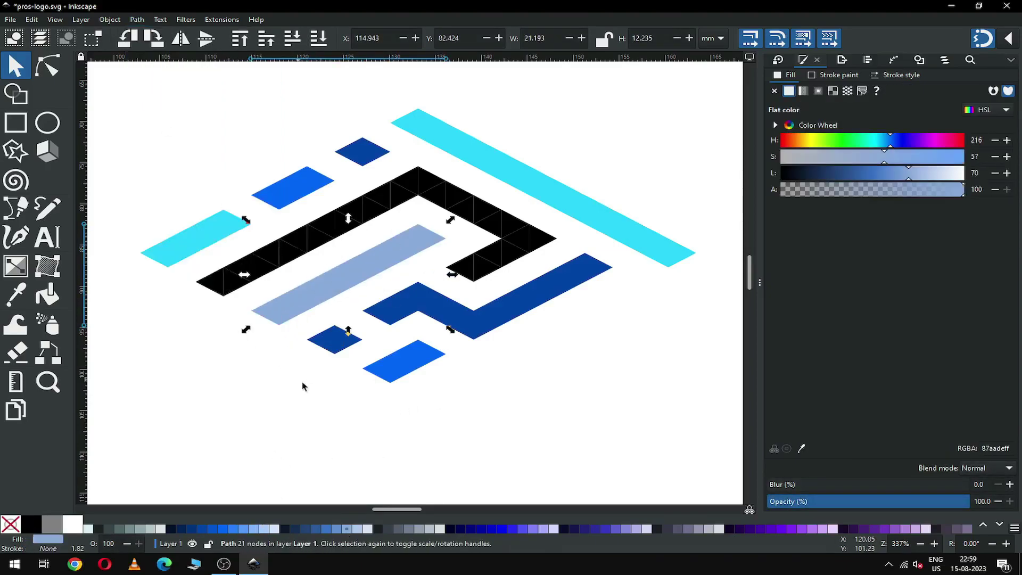
- Try blue and cyan sampled from the neighbouring strips as the fill of the united inner diagonal strip
key(d)
click(406, 359)
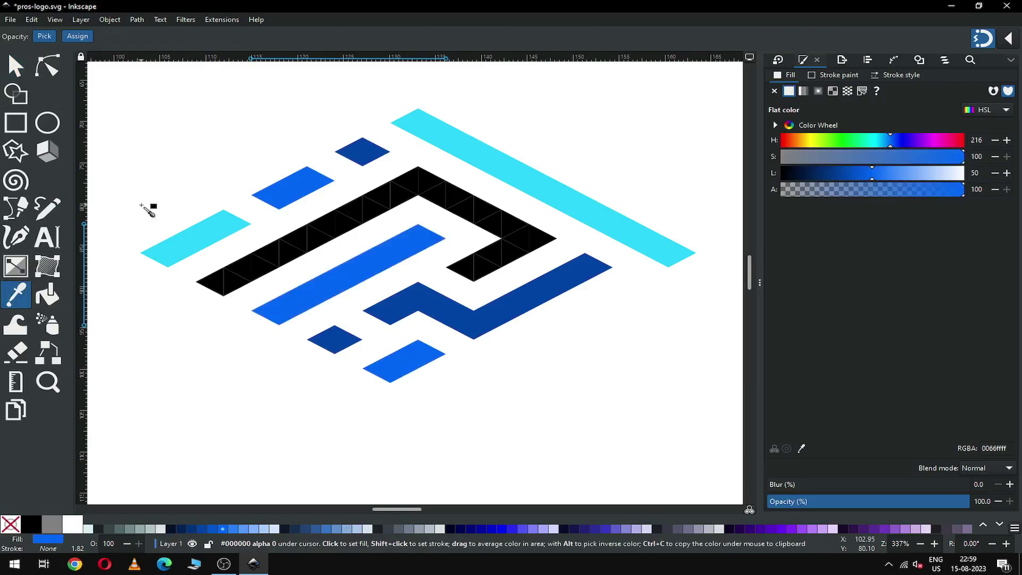
click(530, 190)
- Undo the cyan fill of the inner diagonal strip
key(s)
click(304, 149)
click(233, 276)
click(136, 19)
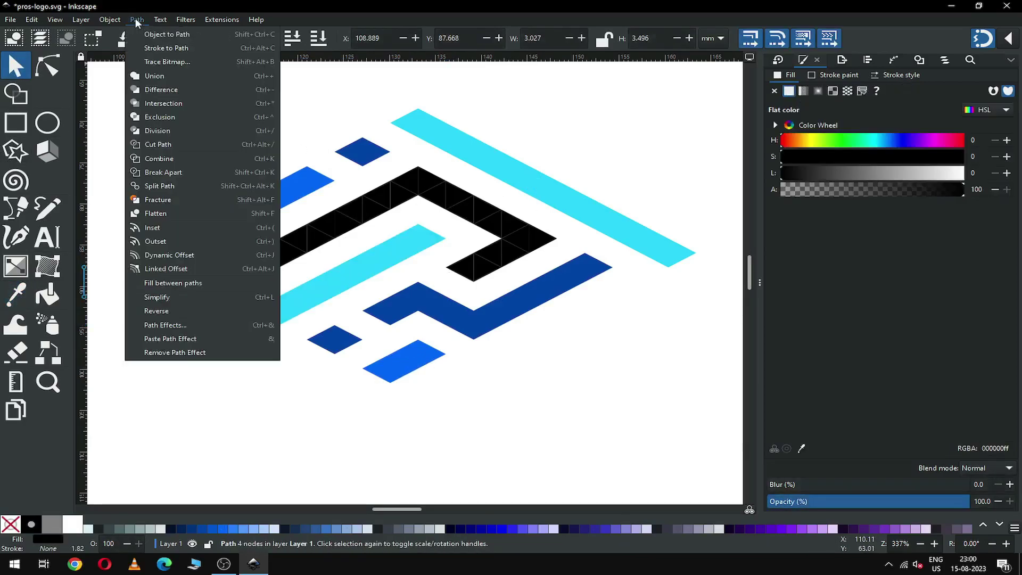
click(135, 19)
click(31, 19)
click(63, 243)
key(ctrl+z)
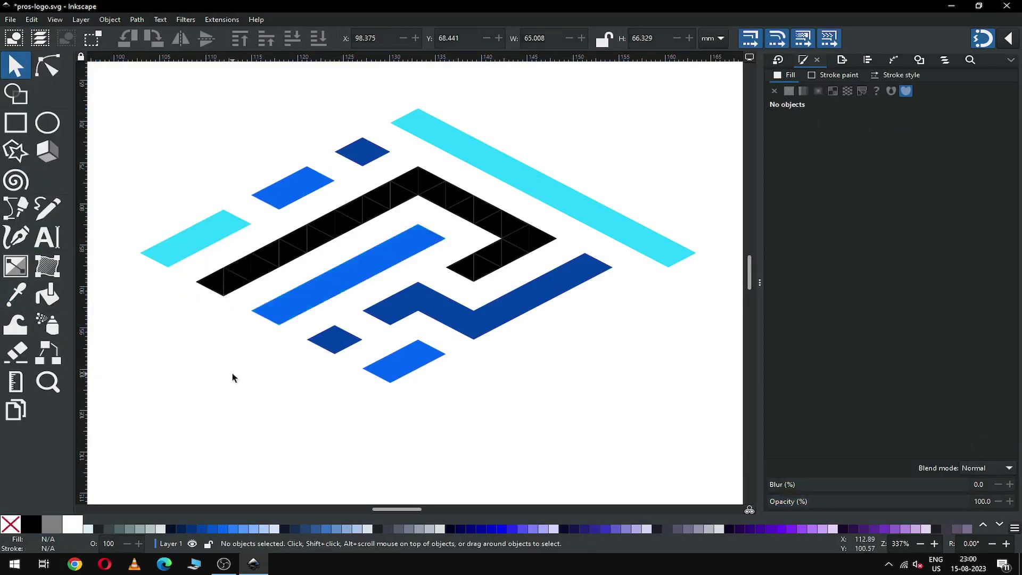
- Fill the inner diagonal strip with cyan #2AD4FF sampled from the long upper-right strip
key(d)
click(613, 228)
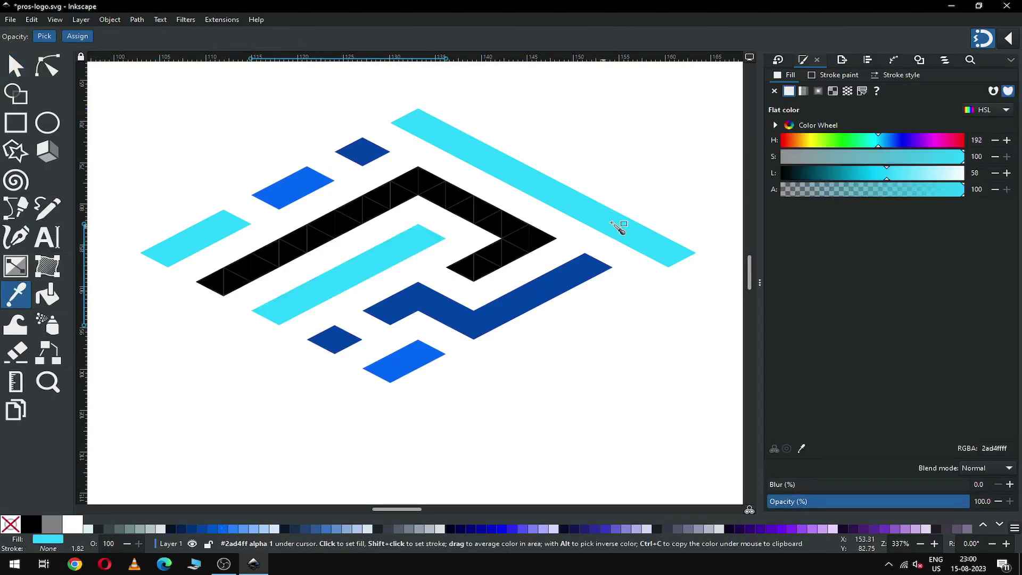
key(s)
- Select all fragments sharing the black fill of the large hooked strip and unite them into one shape
click(207, 282)
click(32, 19)
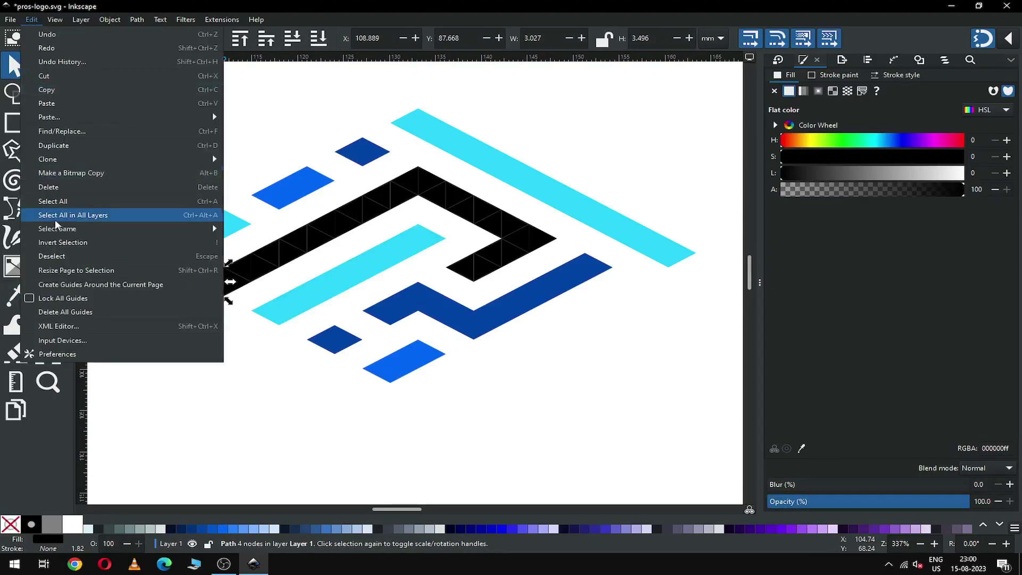
mouse_move(68, 230)
click(249, 244)
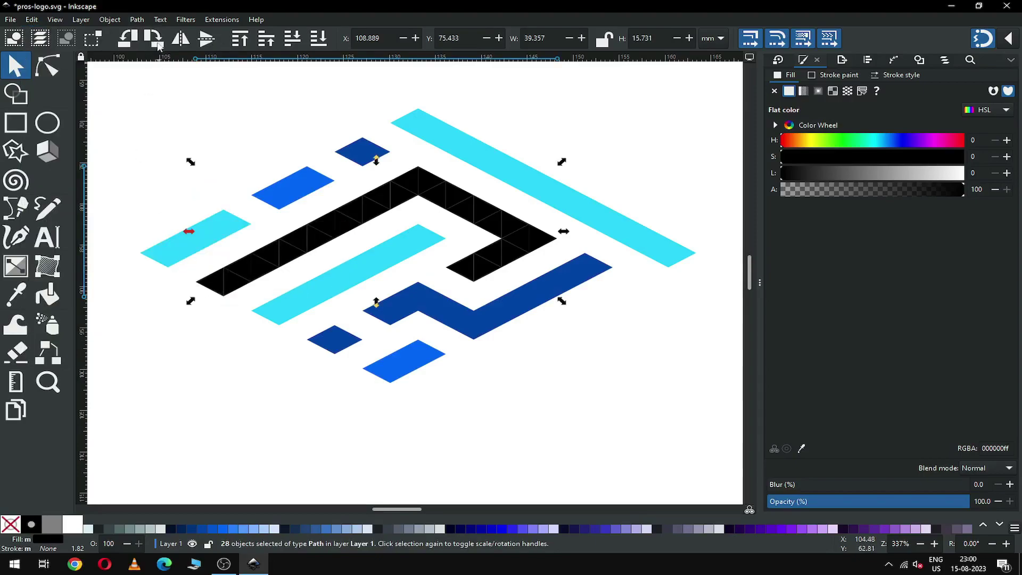
click(138, 19)
click(148, 79)
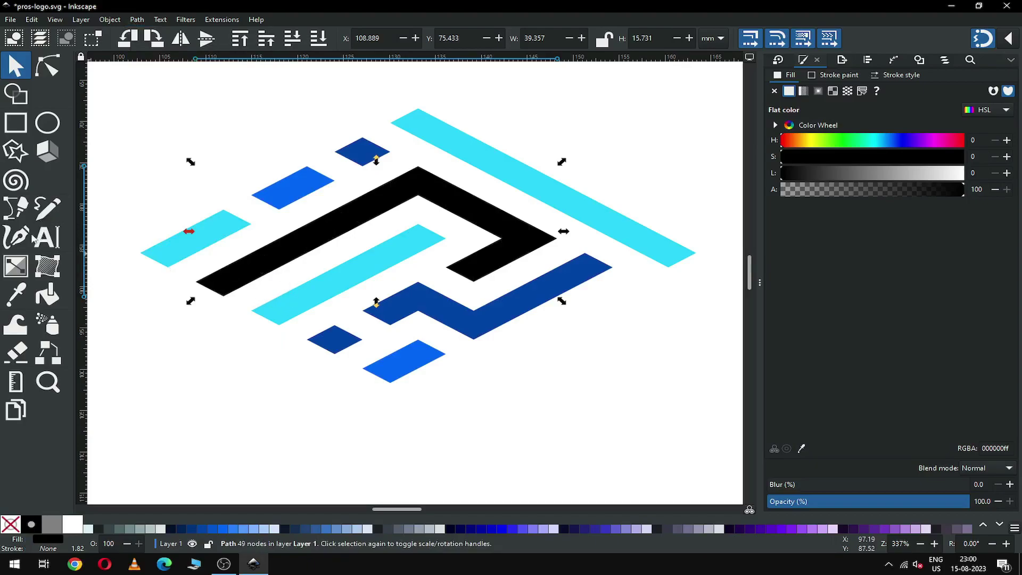
- Fill the united hooked strip with blue #0066FF sampled from the short bottom strip
click(17, 303)
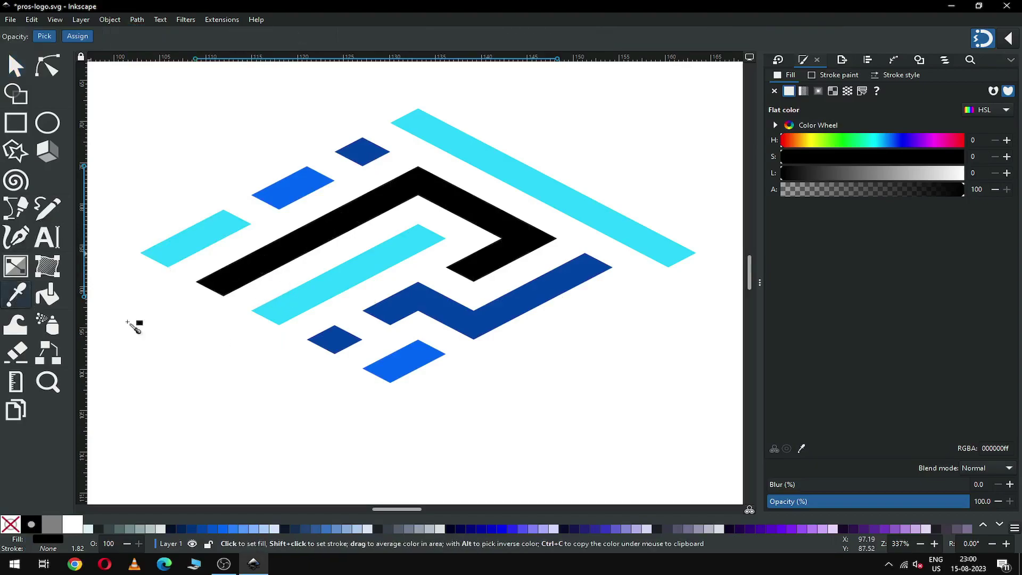
click(419, 361)
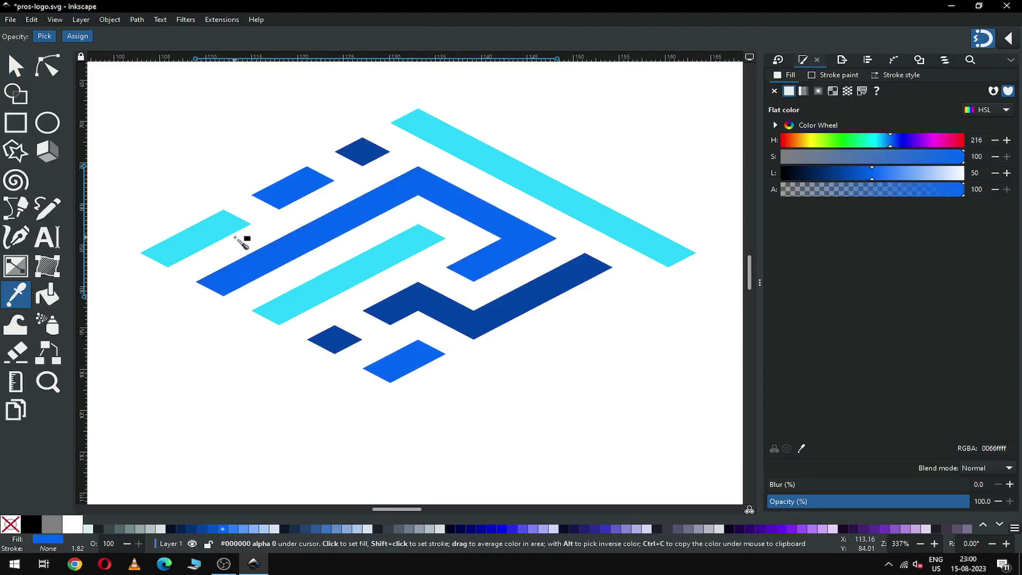
click(16, 67)
click(492, 405)
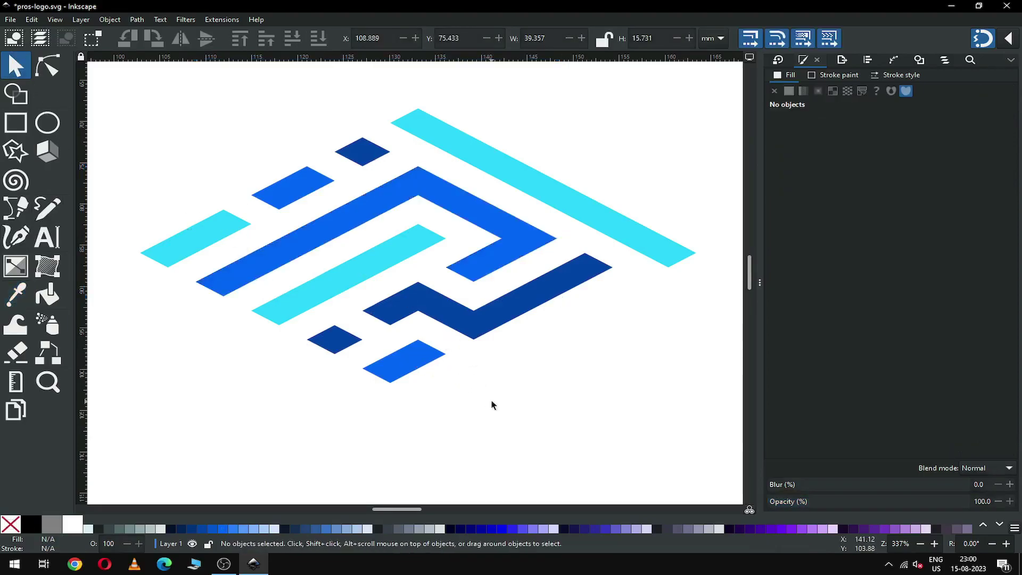
- Delete the three colour swatches below the logo
key(minus)
key(minus)
key(minus)
drag(259, 365, 458, 439)
drag(408, 401, 235, 442)
key(Delete)
- Group all the logo's strips and diamonds into one object and save the document
drag(273, 188, 572, 351)
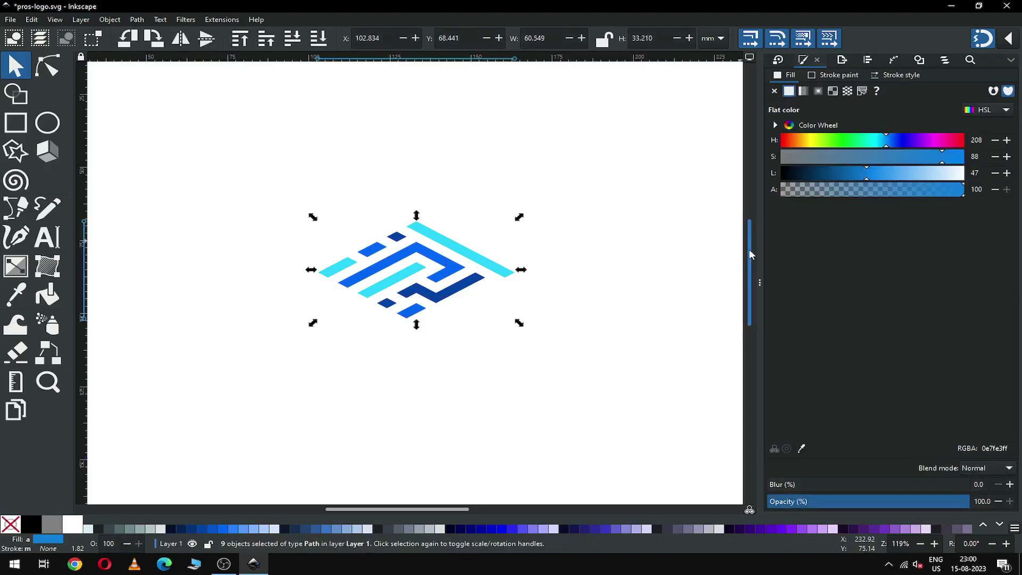
scroll(750, 248, down, 3)
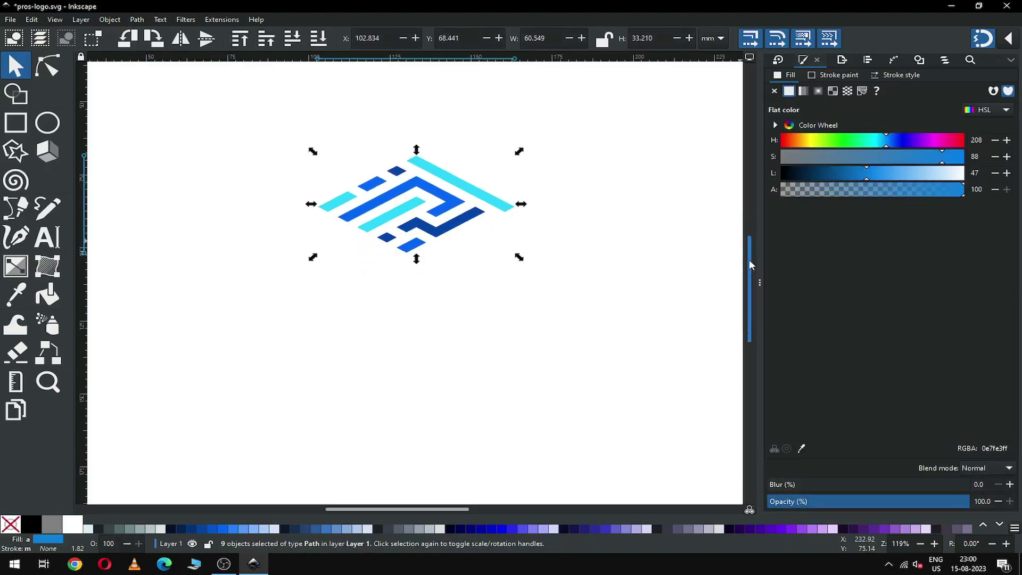
right_click(493, 199)
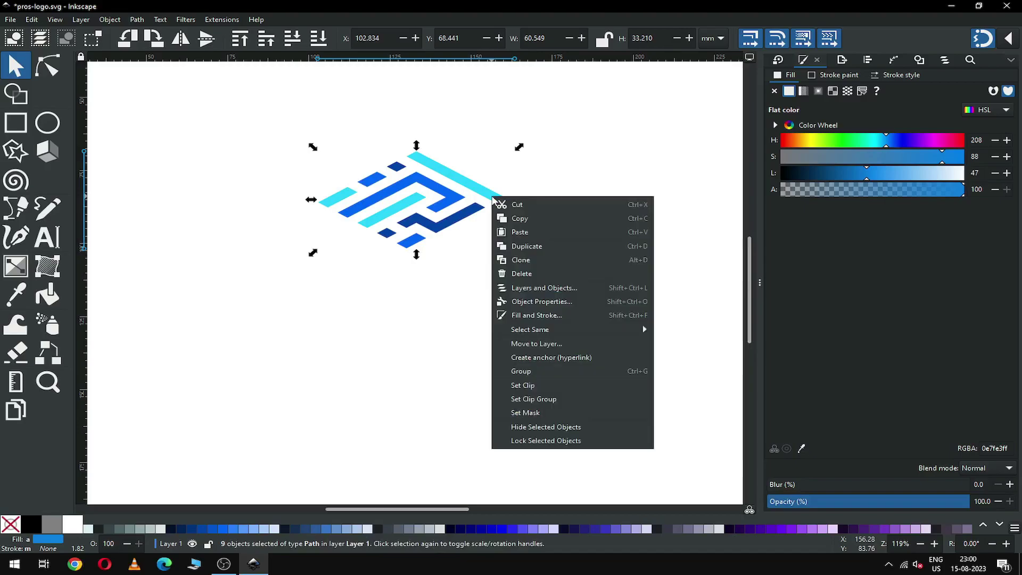
click(528, 371)
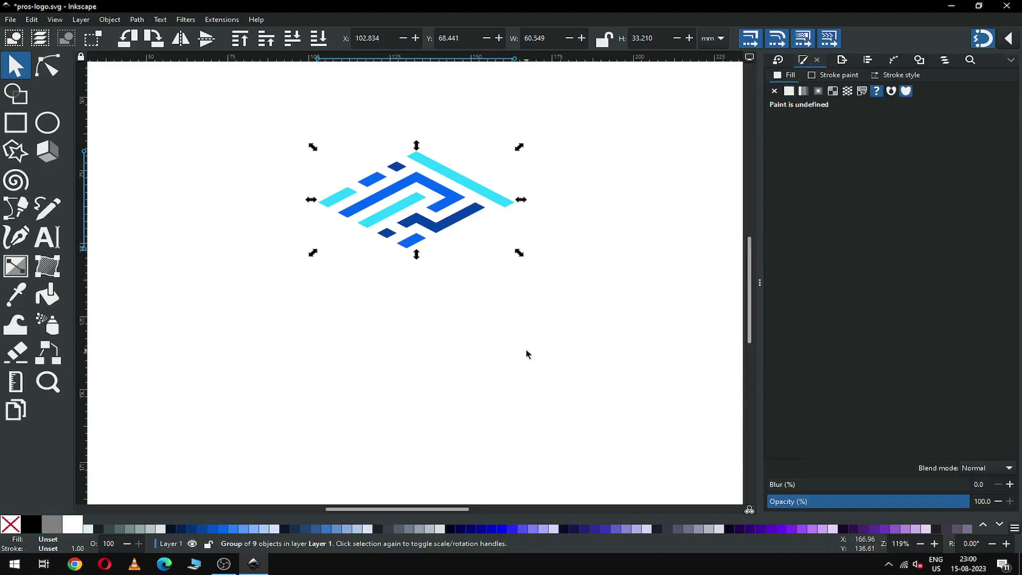
key(Escape)
key(ctrl+s)
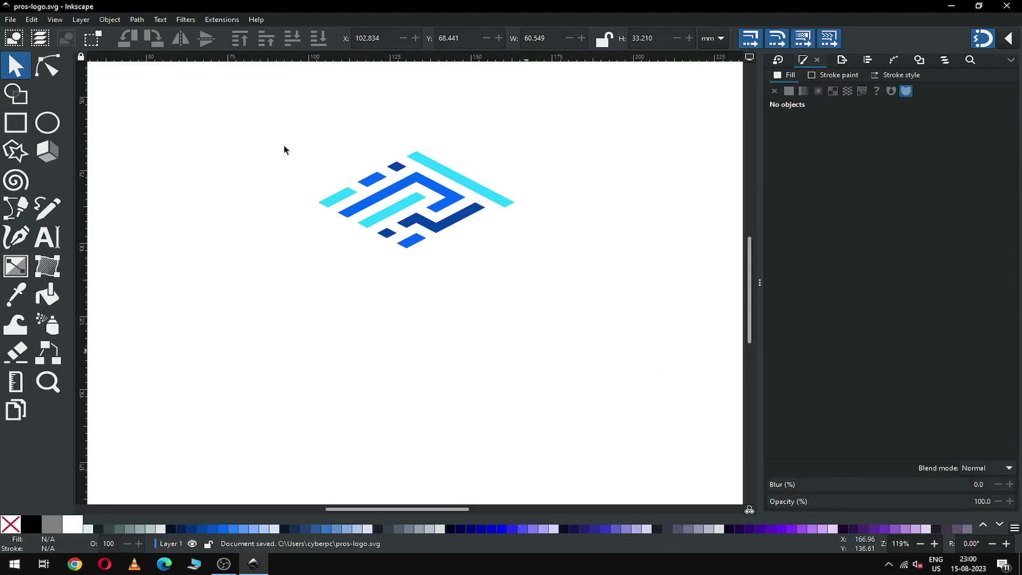
- Draw a background rectangle about 152 by 114 mm over the logo and fill it with dark navy #00112B
click(16, 123)
drag(182, 86, 672, 417)
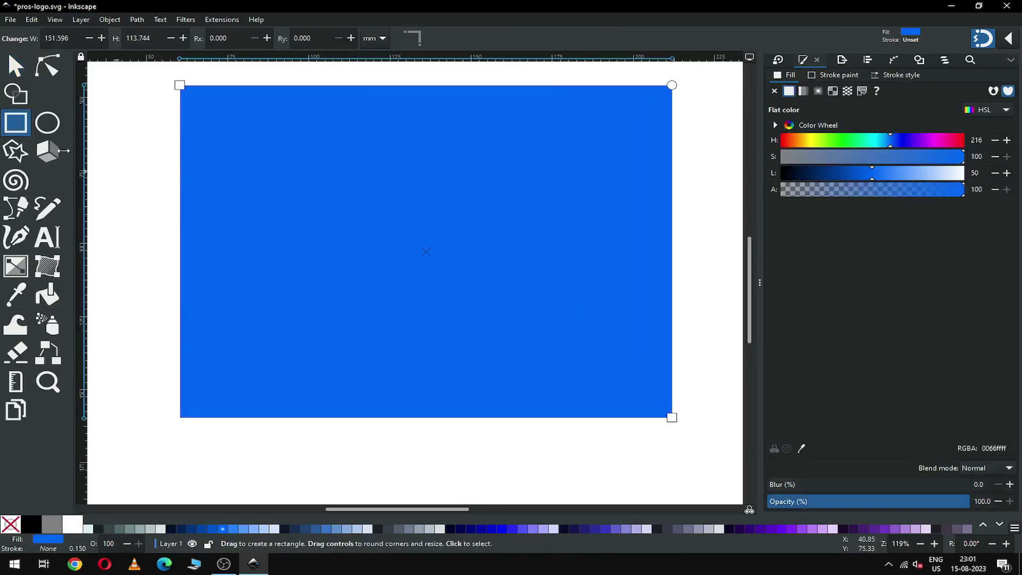
click(16, 66)
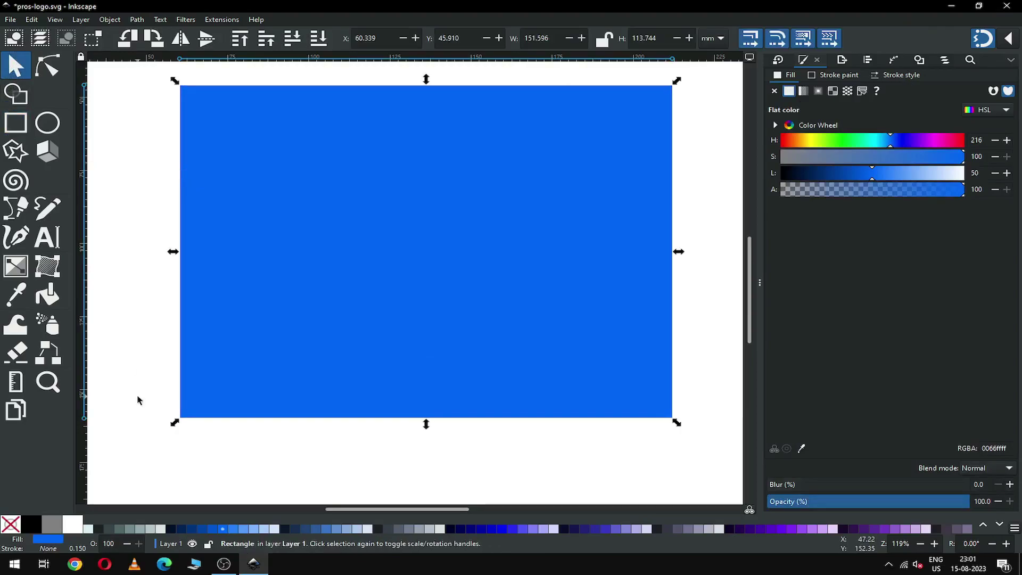
click(171, 530)
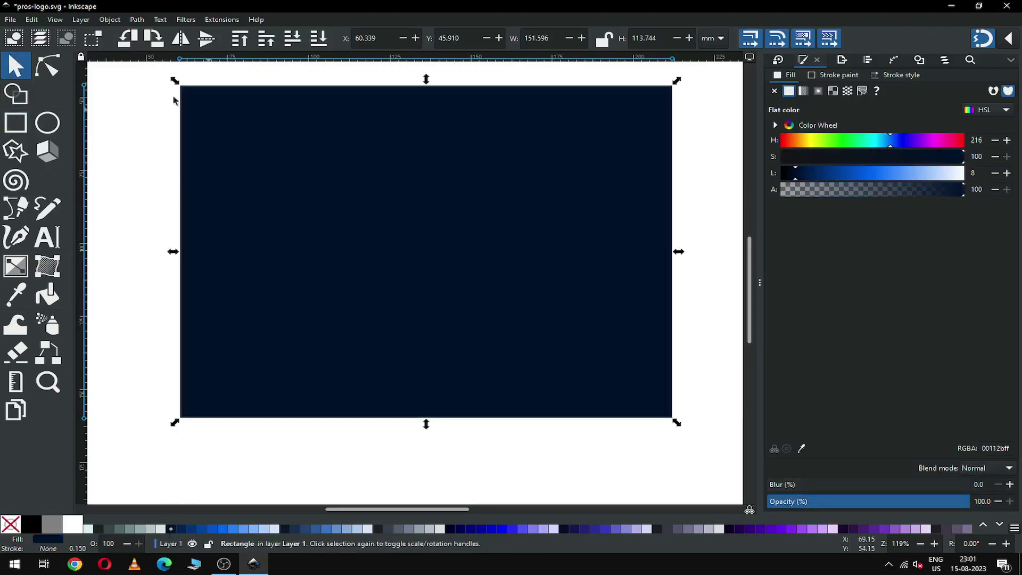
- Lower the navy rectangle to the bottom behind the logo and lock it
click(106, 21)
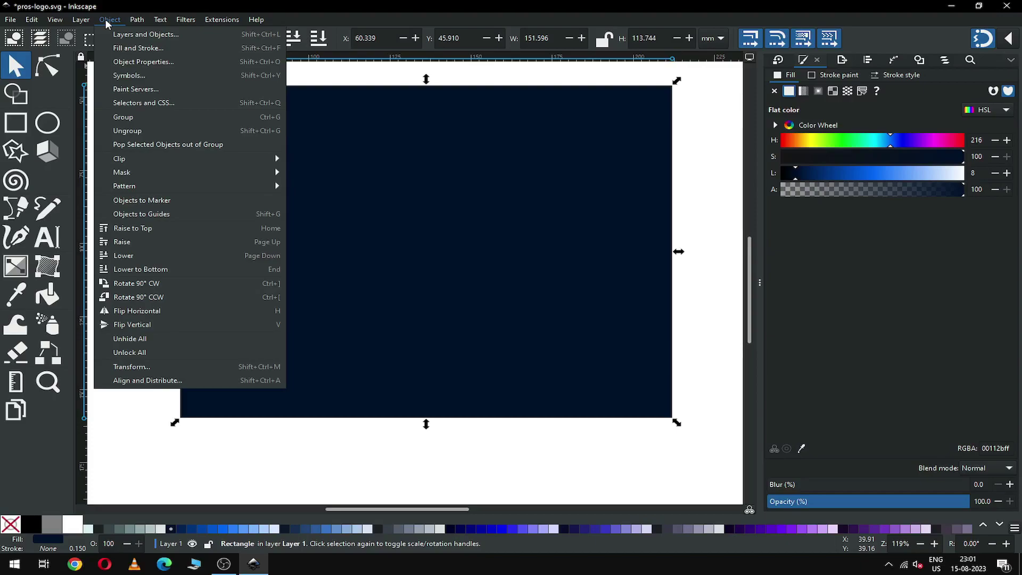
click(154, 269)
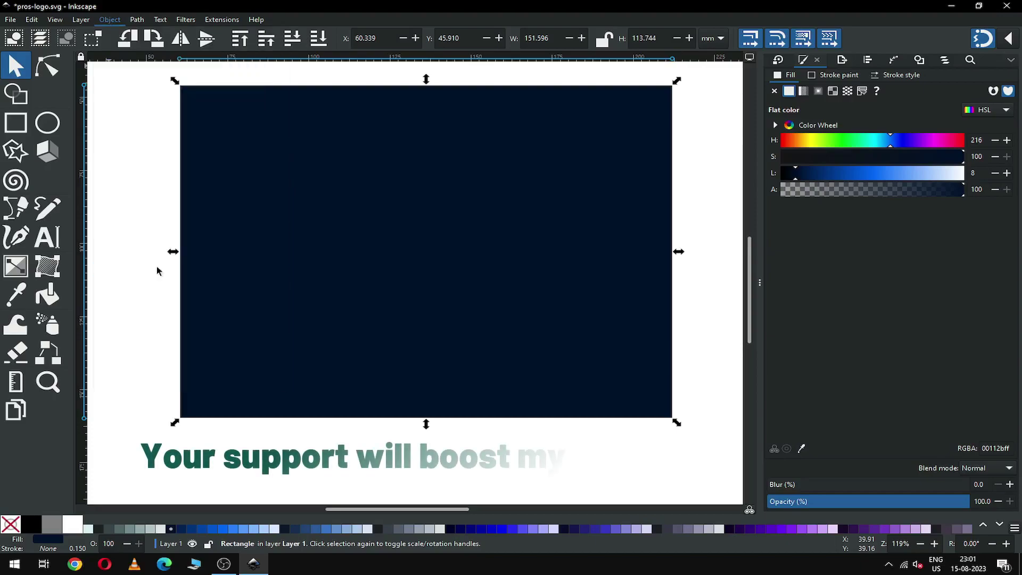
right_click(332, 296)
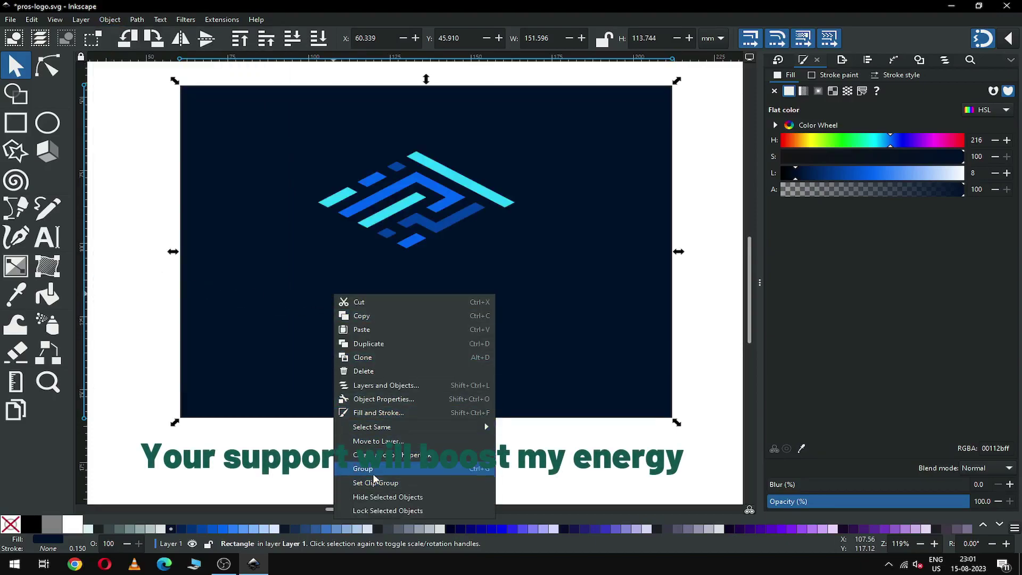
click(388, 510)
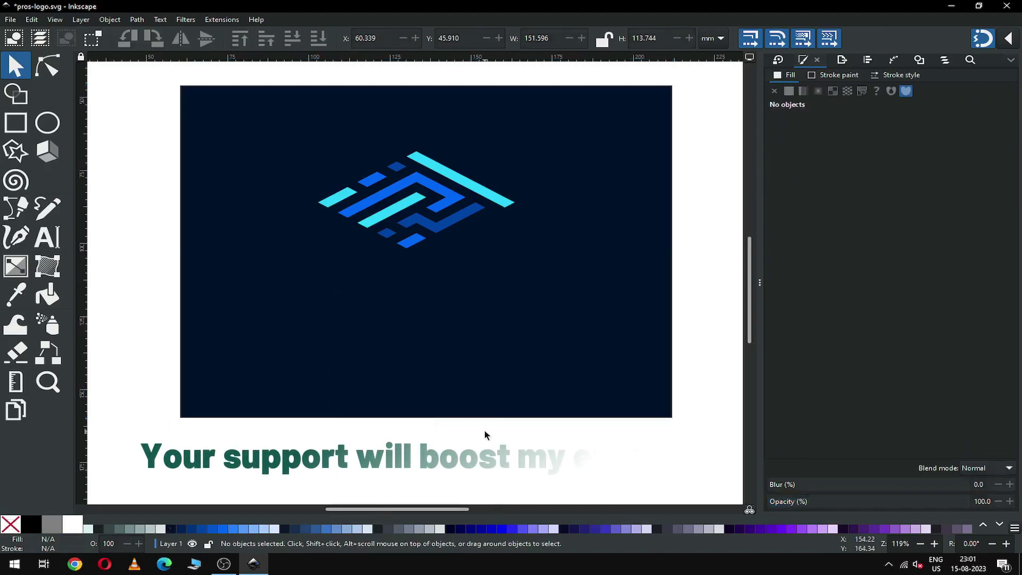
- Duplicate the logo group below the original and rotate the copy until its long cyan strip stands vertical on its left side
drag(281, 119, 557, 284)
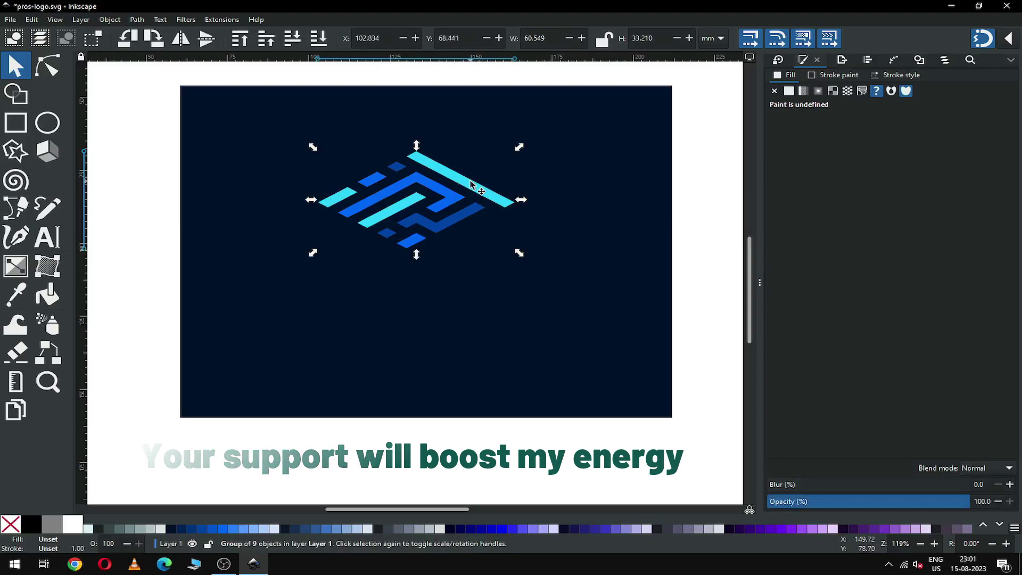
key(z)
drag(415, 250, 607, 339)
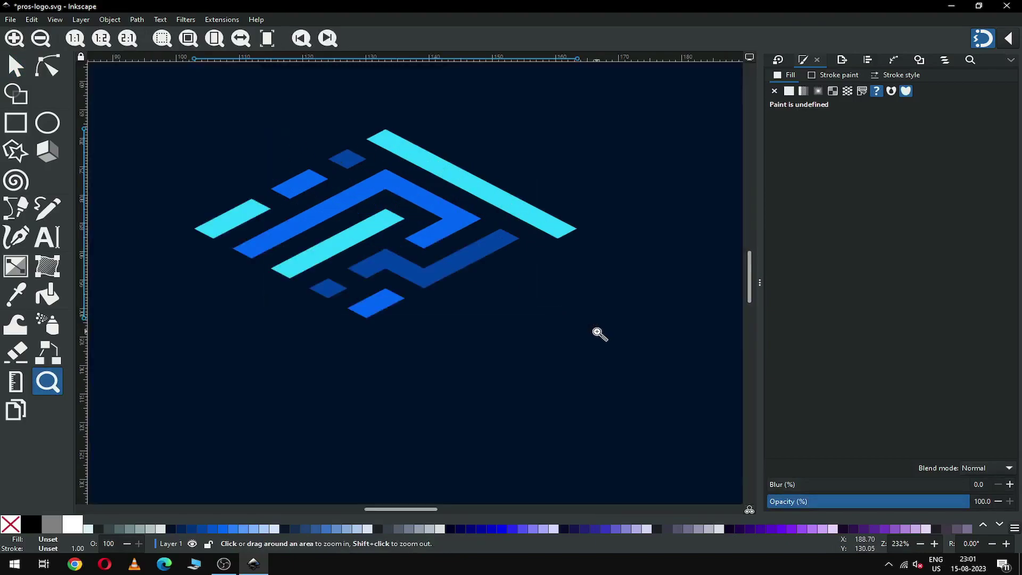
click(12, 74)
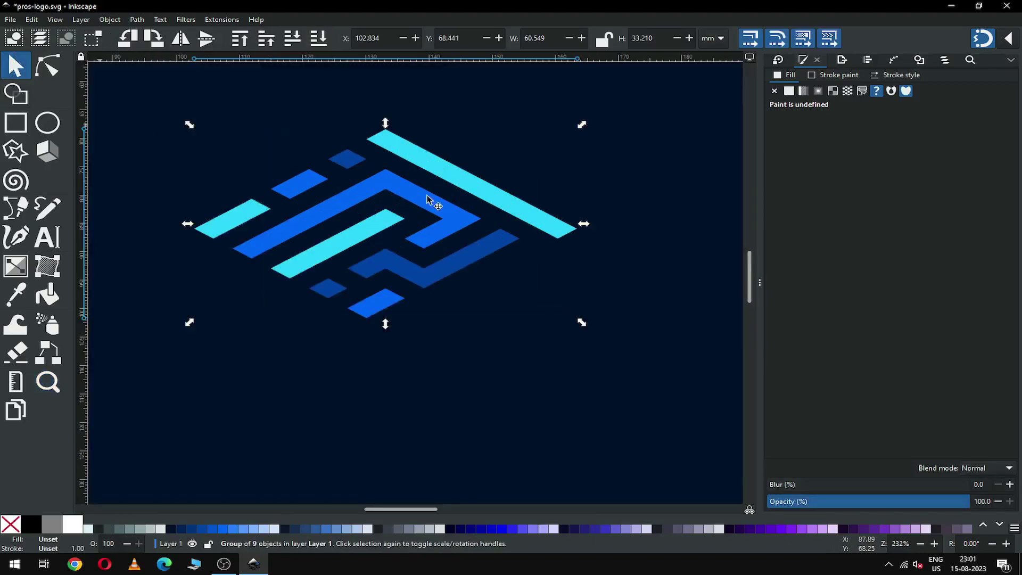
right_click(477, 195)
click(516, 244)
drag(472, 191, 457, 313)
click(456, 312)
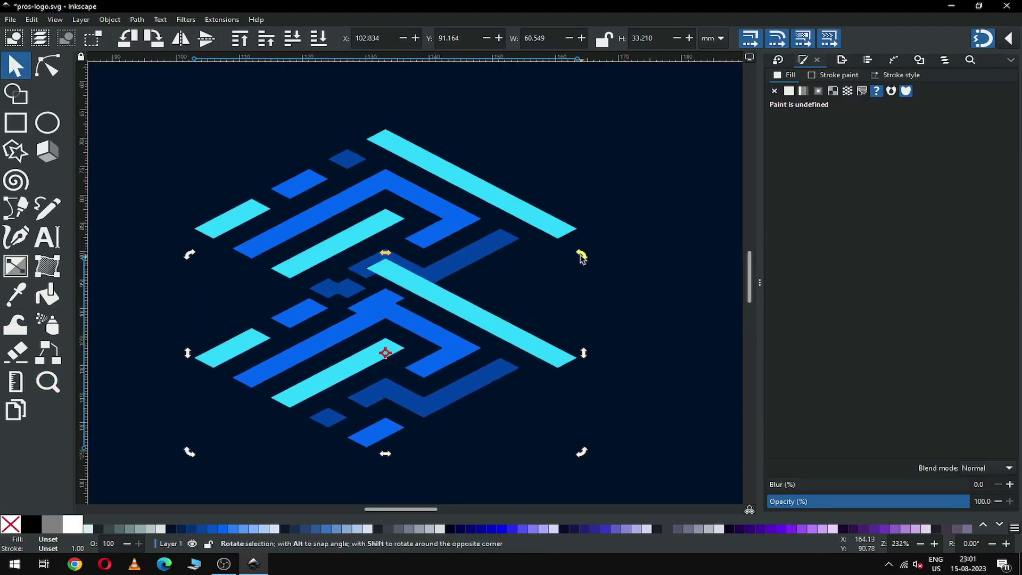
drag(582, 255, 247, 269)
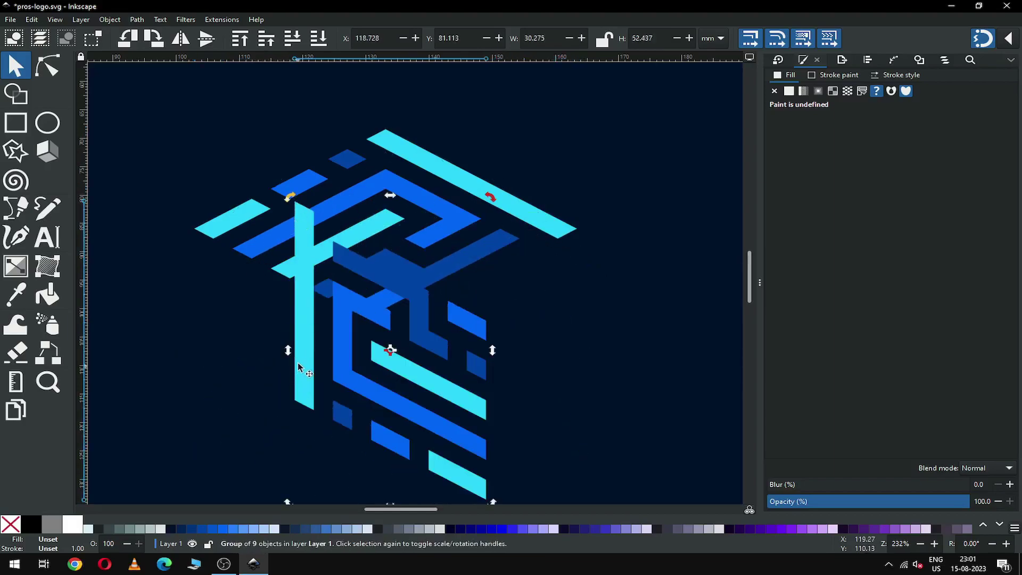
- Move the rotated copy beneath the original piece, lining up its vertical cyan strip with the original's left corner
click(248, 330)
click(298, 225)
drag(298, 225, 203, 258)
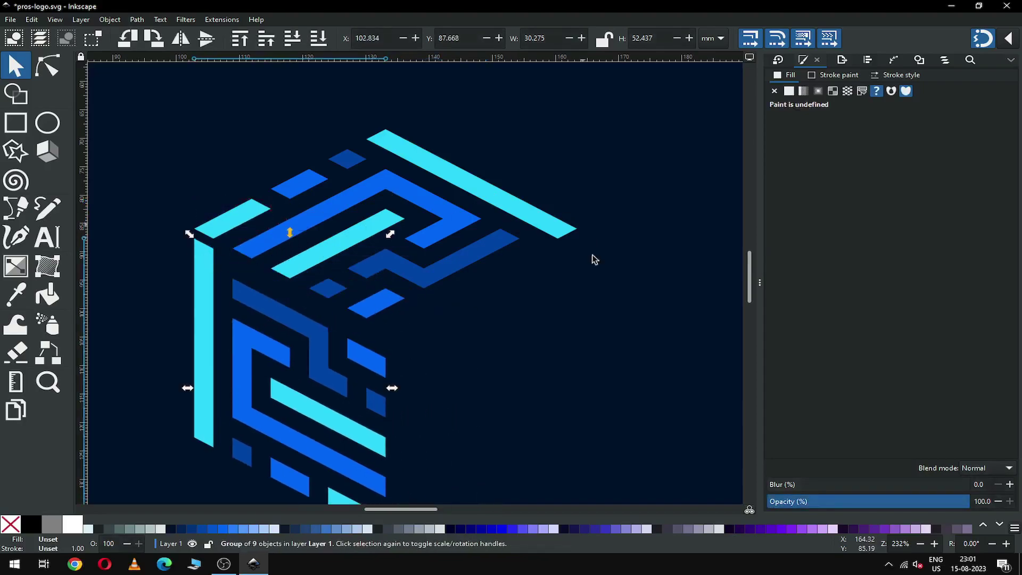
click(625, 311)
click(1009, 39)
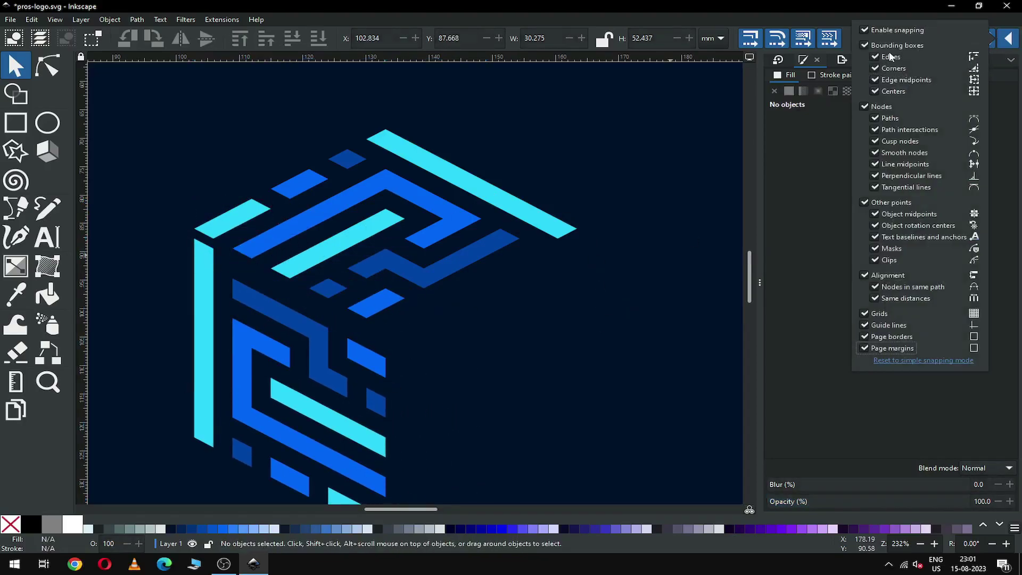
click(751, 25)
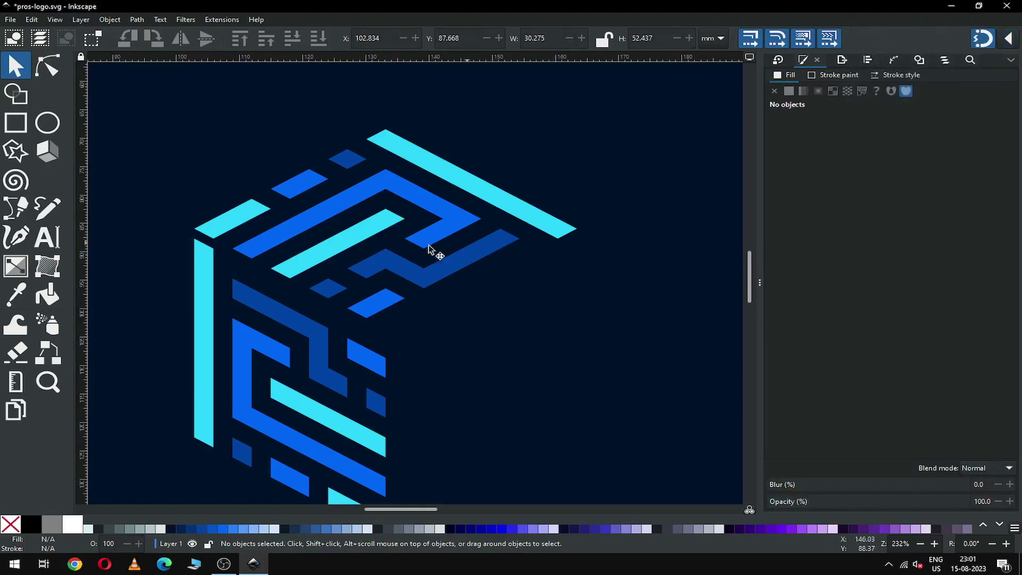
- Shift the left face up until its vertical cyan strip meets the top face's short cyan strip without a gap
key(z)
drag(170, 211, 312, 293)
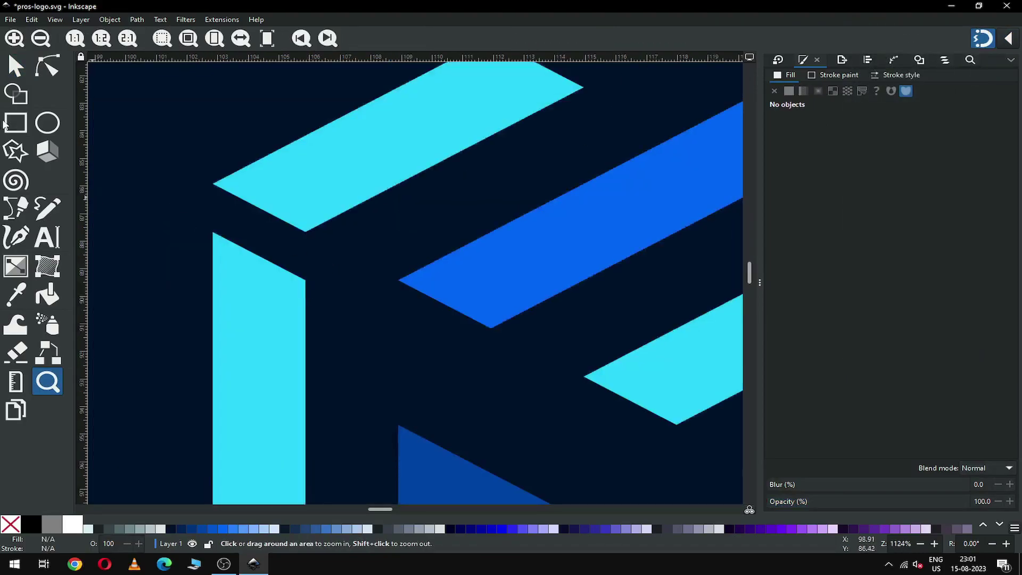
click(11, 73)
drag(240, 272, 241, 224)
click(324, 270)
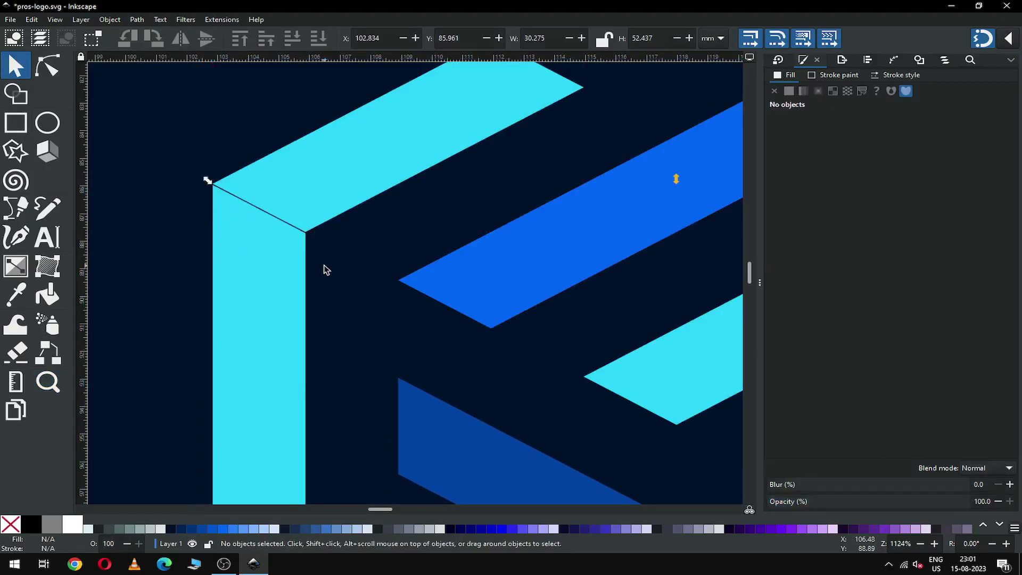
key(z)
drag(187, 160, 294, 235)
click(247, 200)
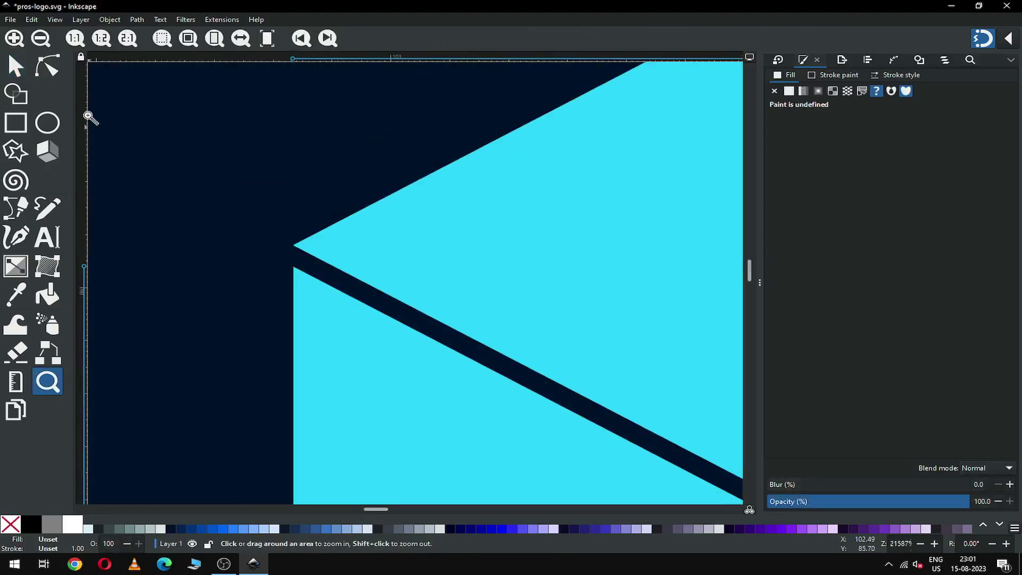
click(15, 66)
click(268, 296)
drag(311, 323, 305, 296)
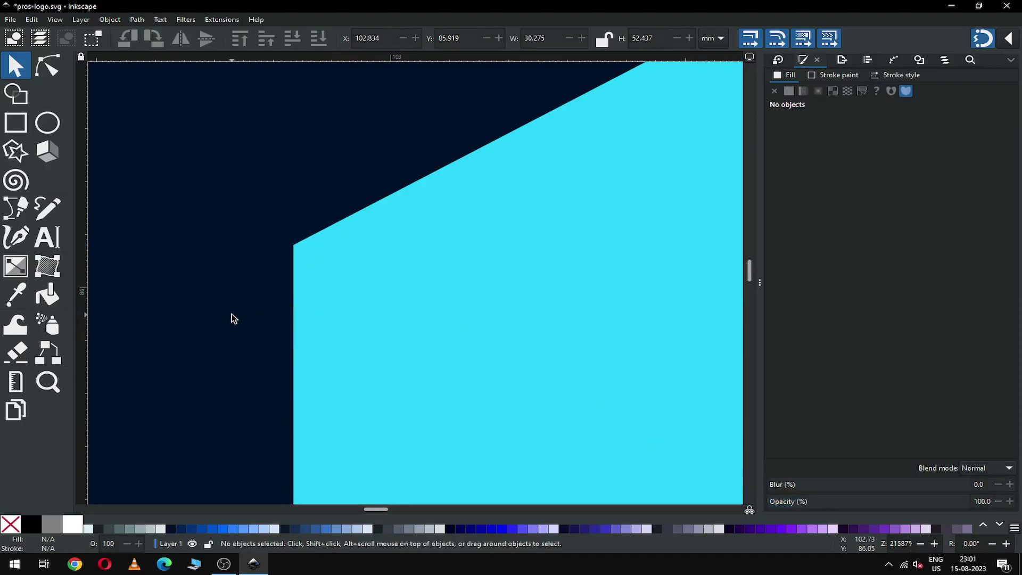
- Duplicate the left face to the right and rotate the copy so its long cyan strip runs along its lower-right edge
key(minus)
key(minus)
key(minus)
key(minus)
key(minus)
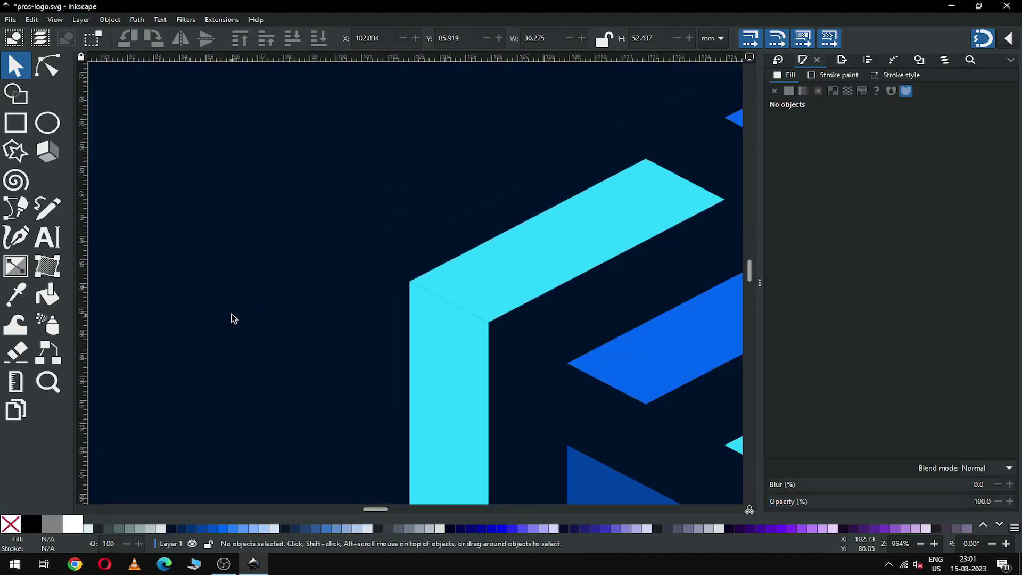
key(minus)
key(minus)
key(minus)
key(minus)
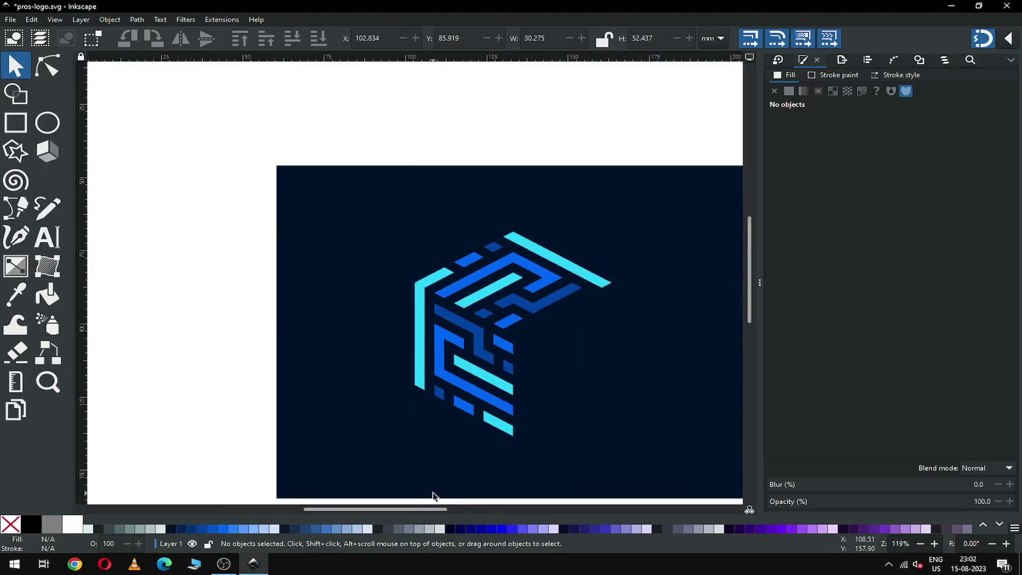
drag(427, 508, 487, 509)
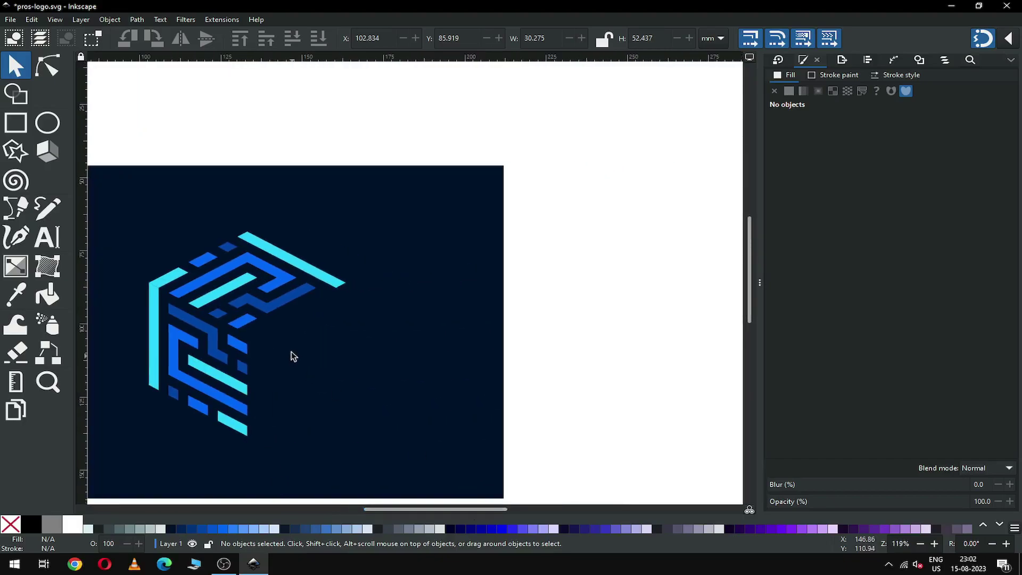
right_click(242, 350)
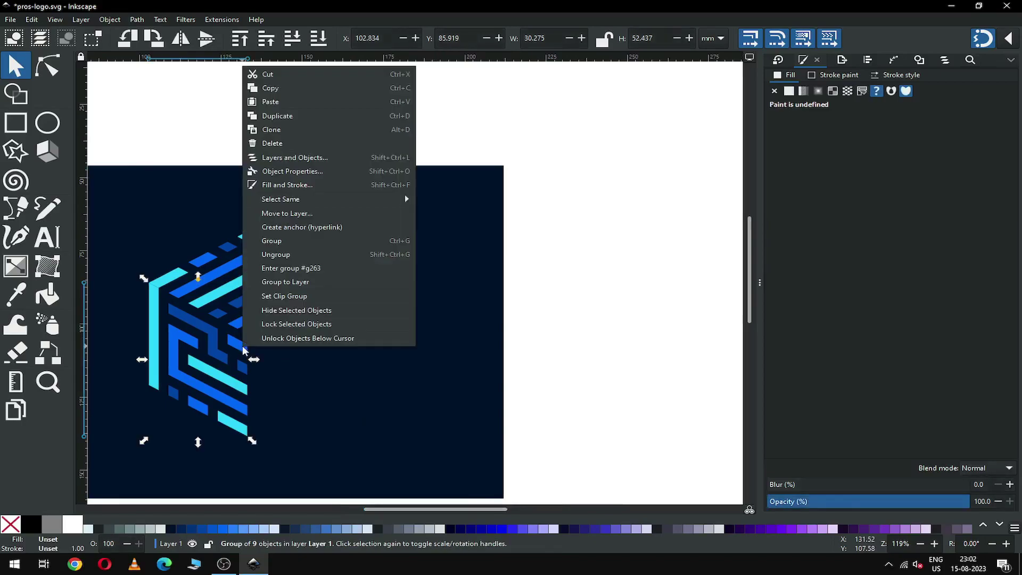
click(285, 113)
drag(240, 350, 424, 361)
click(423, 360)
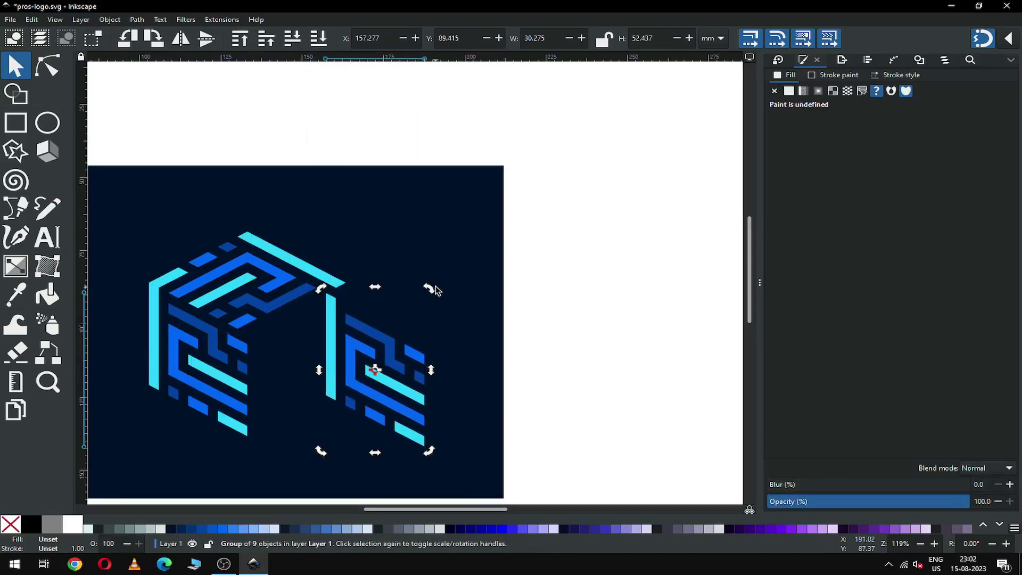
drag(431, 457, 308, 260)
- Fit the right face against the top face so their cyan strips meet at the cube's upper-right corner, and check the seam
key(z)
click(16, 66)
drag(481, 367, 485, 314)
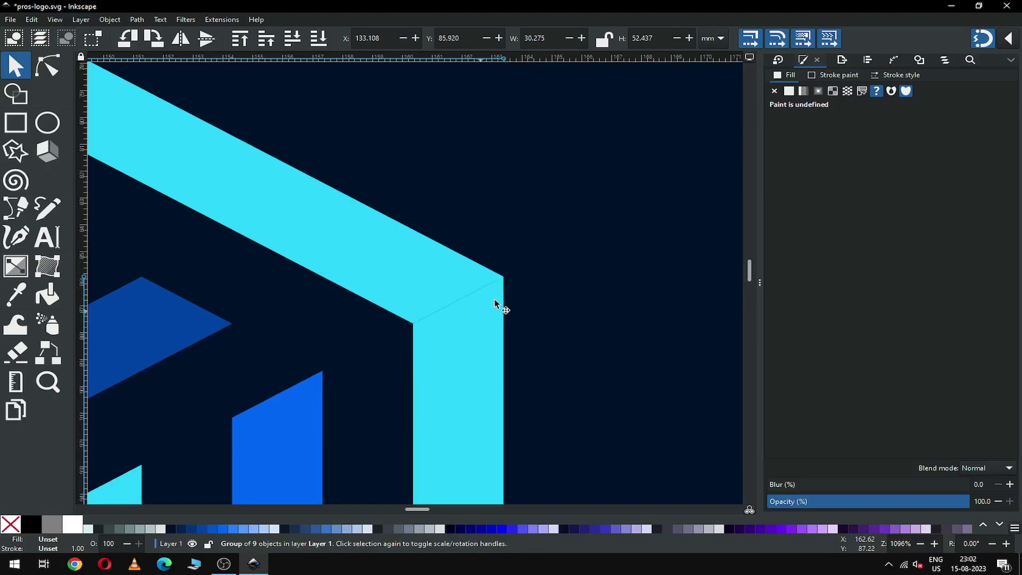
key(z)
drag(479, 264, 527, 305)
click(367, 211)
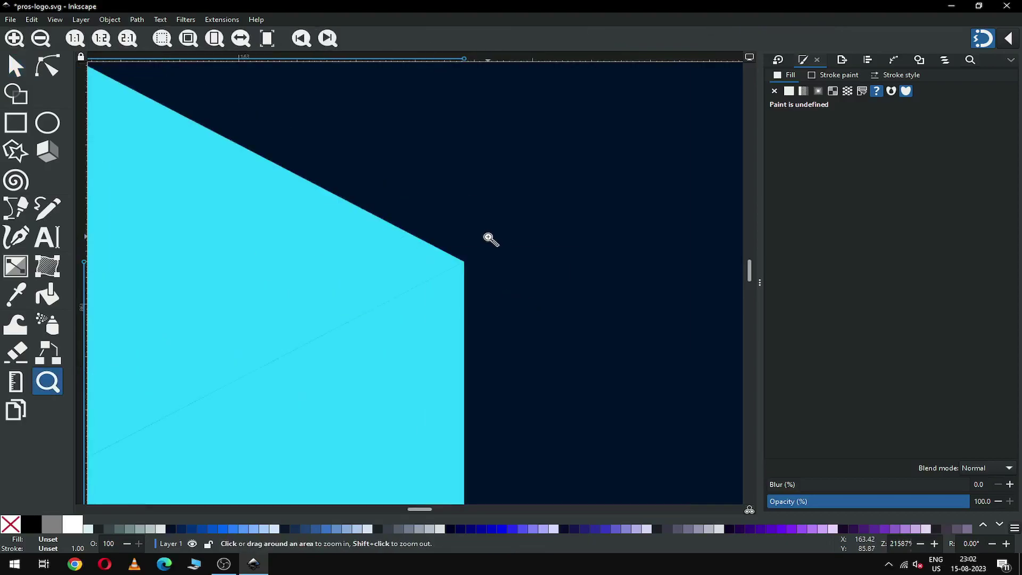
scroll(333, 220, down, 12)
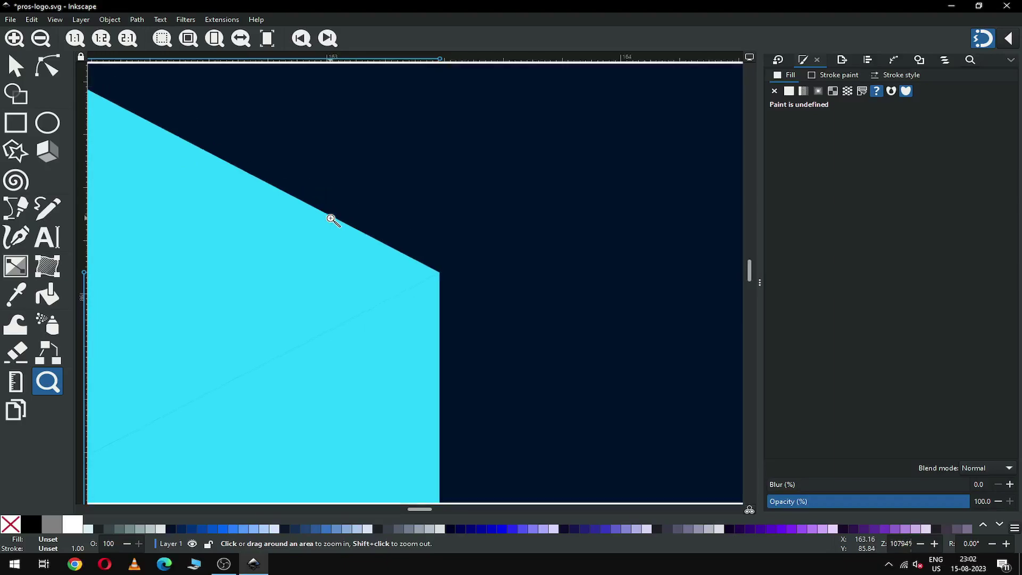
scroll(332, 220, down, 4)
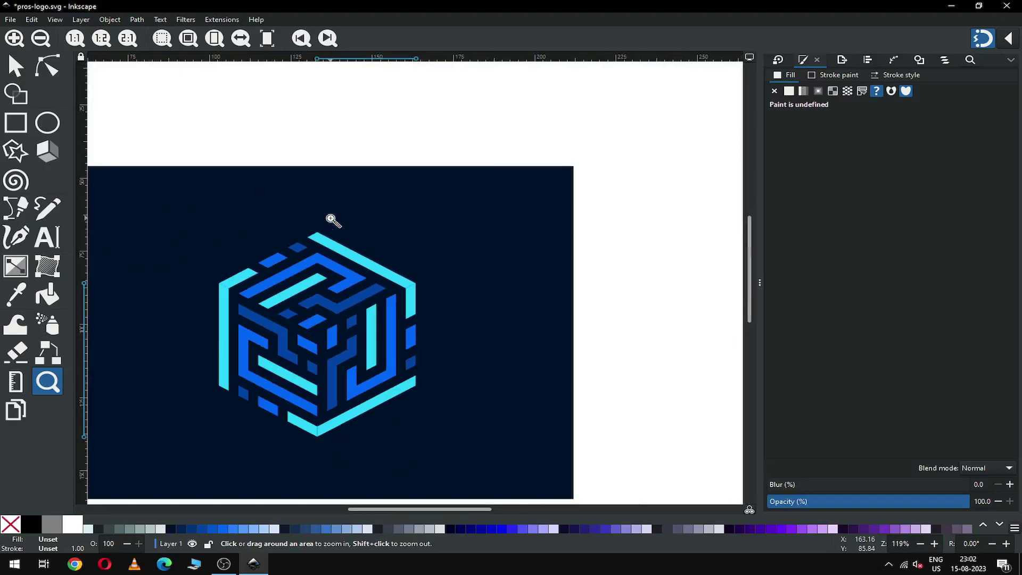
- Select all three cube faces and ungroup them into separate paths
drag(214, 201, 553, 437)
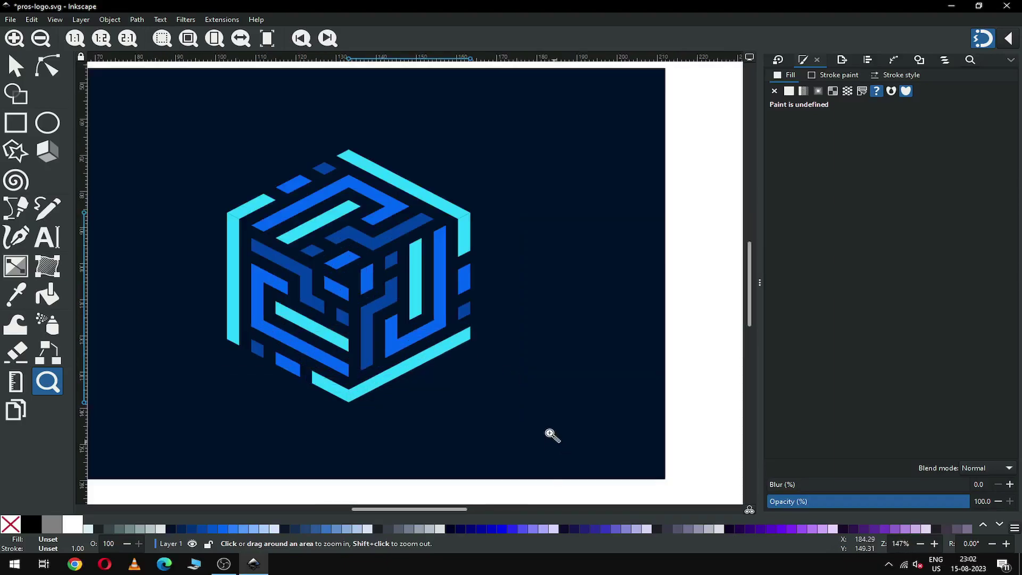
click(17, 69)
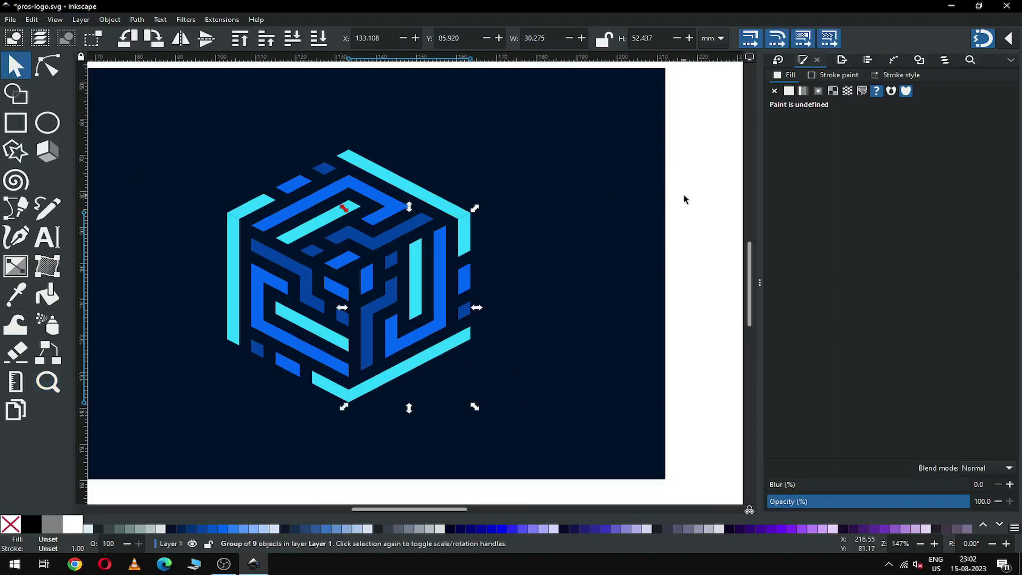
click(723, 138)
drag(691, 124, 154, 424)
click(108, 20)
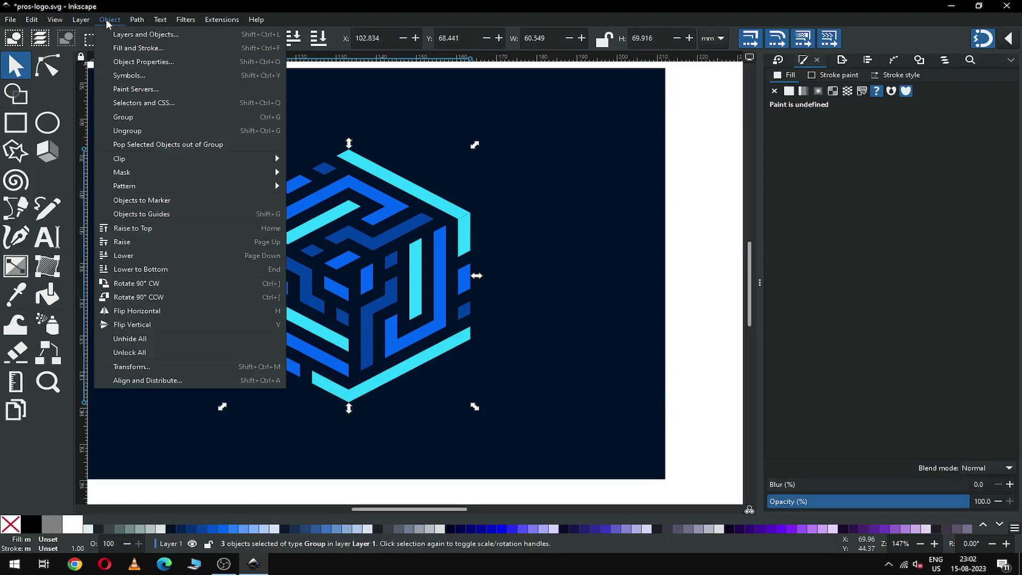
click(124, 132)
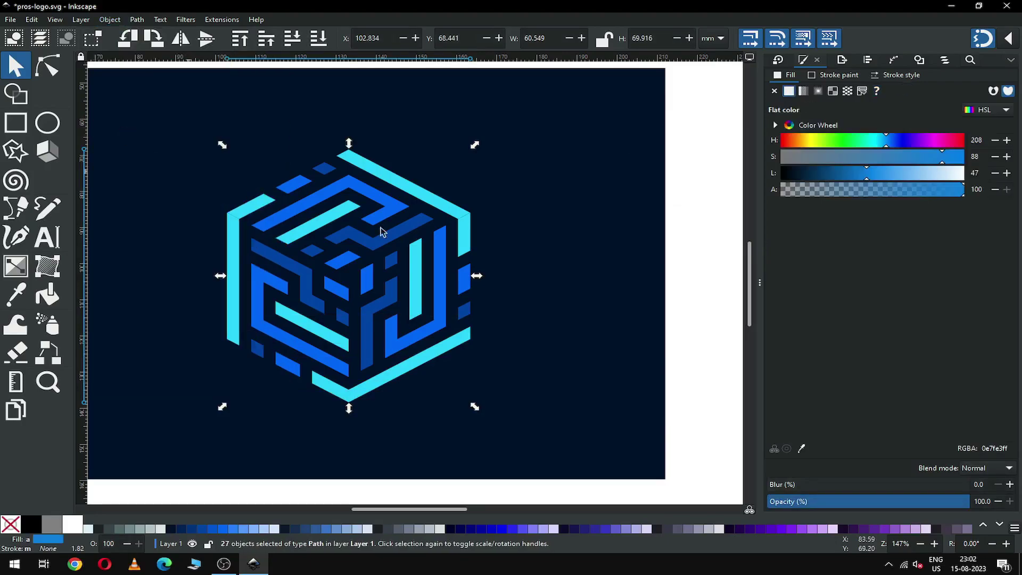
- Unite the two cyan strips meeting at the cube's upper-right corner into one path
click(558, 243)
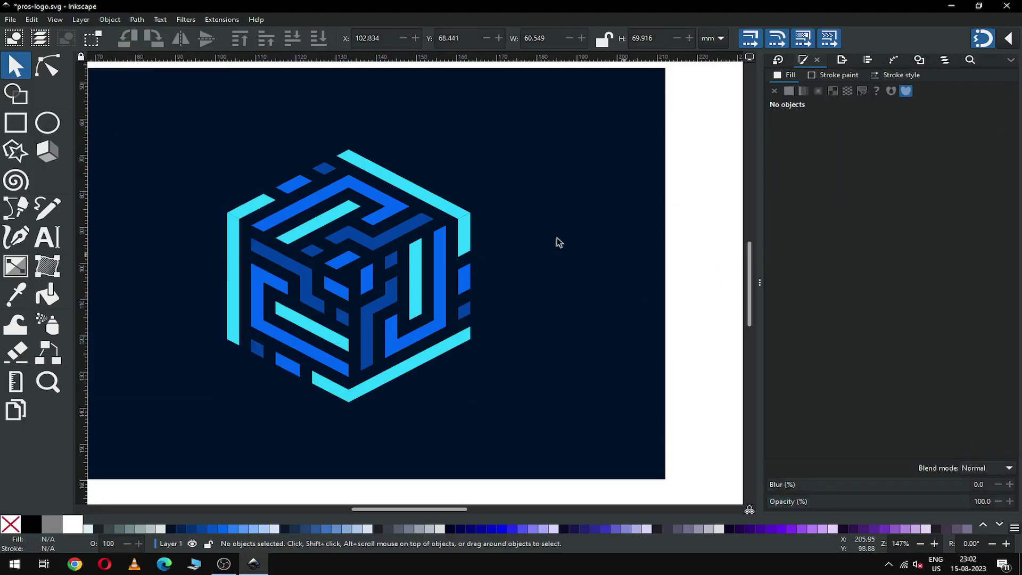
click(467, 248)
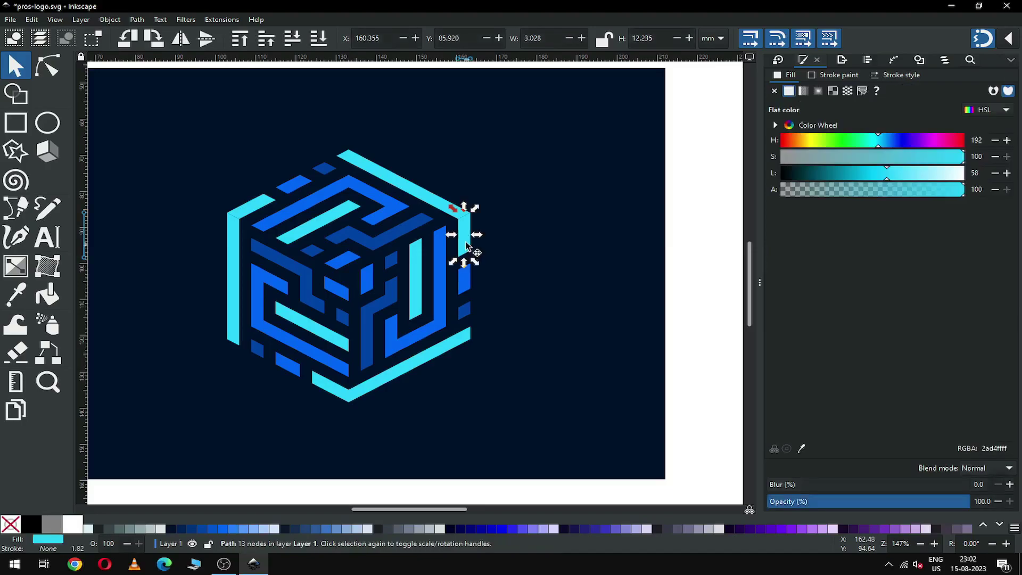
shift+click(437, 200)
click(136, 20)
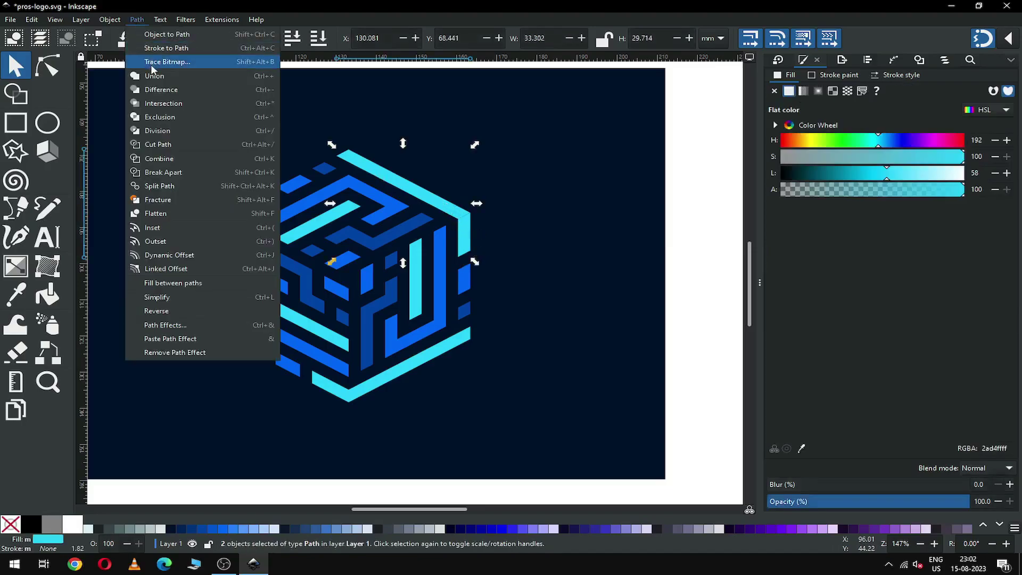
click(152, 77)
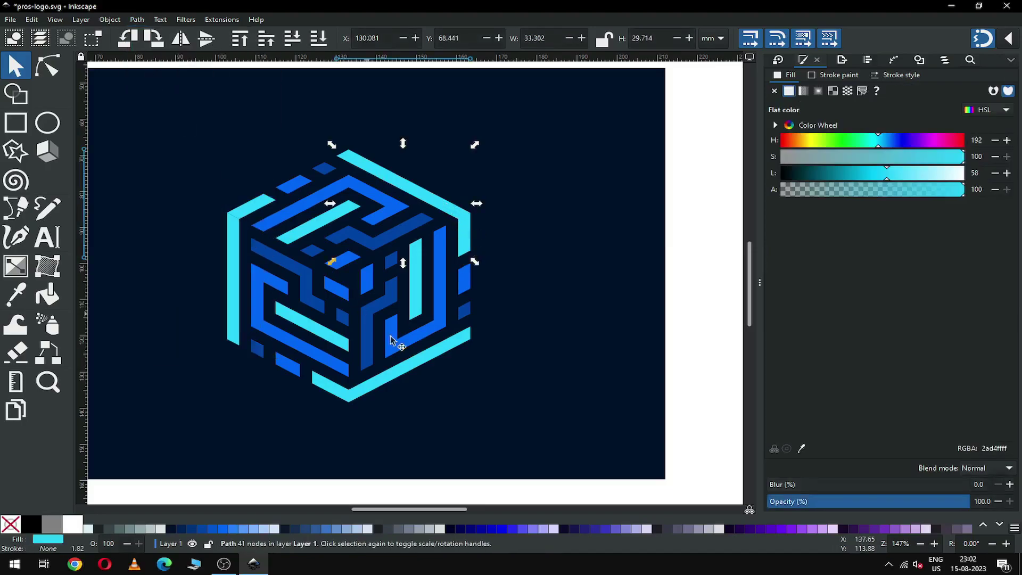
- Unite the two cyan strips meeting at the cube's bottom corner into one path
click(419, 365)
shift+click(338, 393)
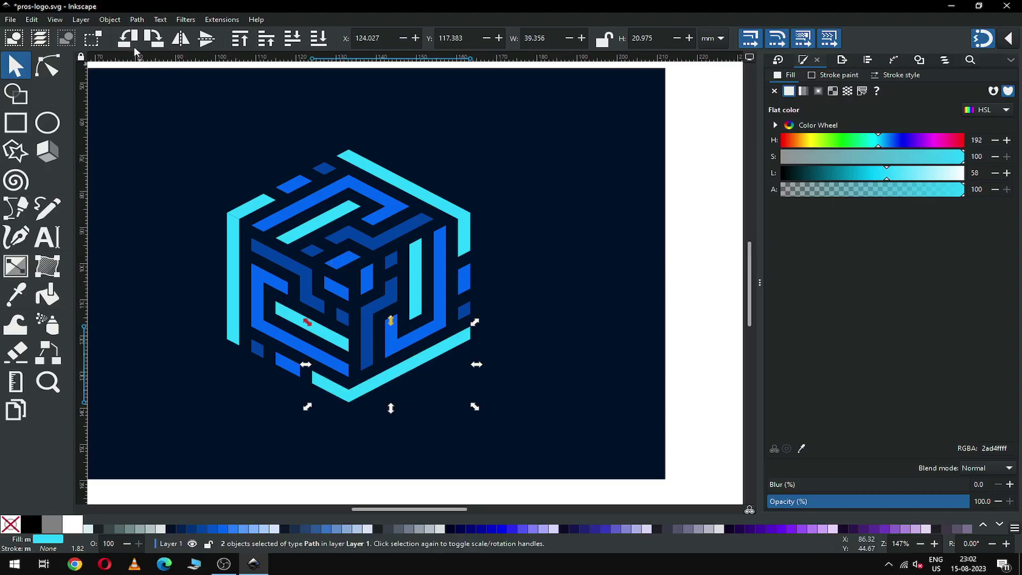
click(137, 19)
click(152, 80)
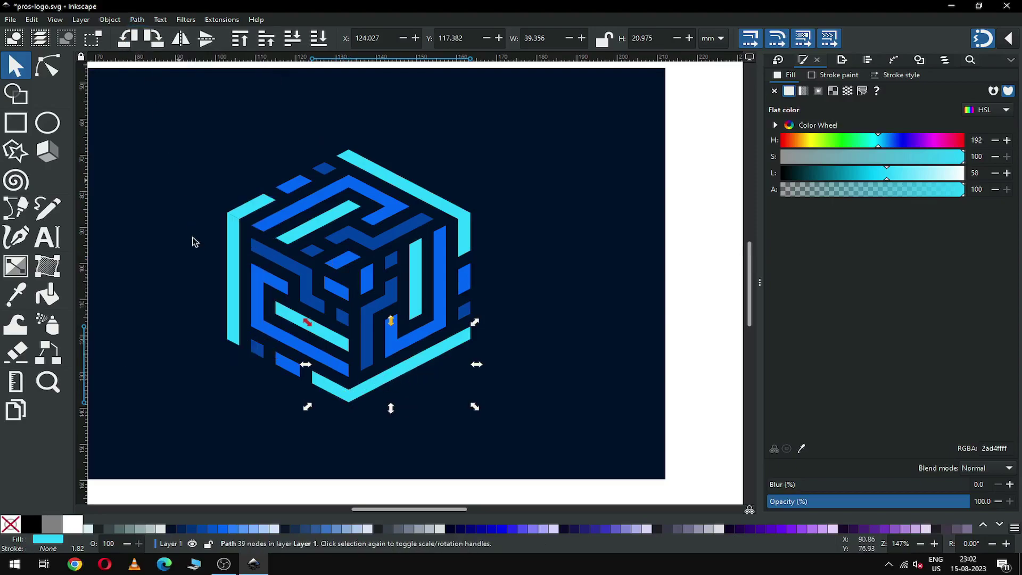
- Unite the two cyan strips meeting at the cube's upper-left corner into one path and deselect it
click(250, 209)
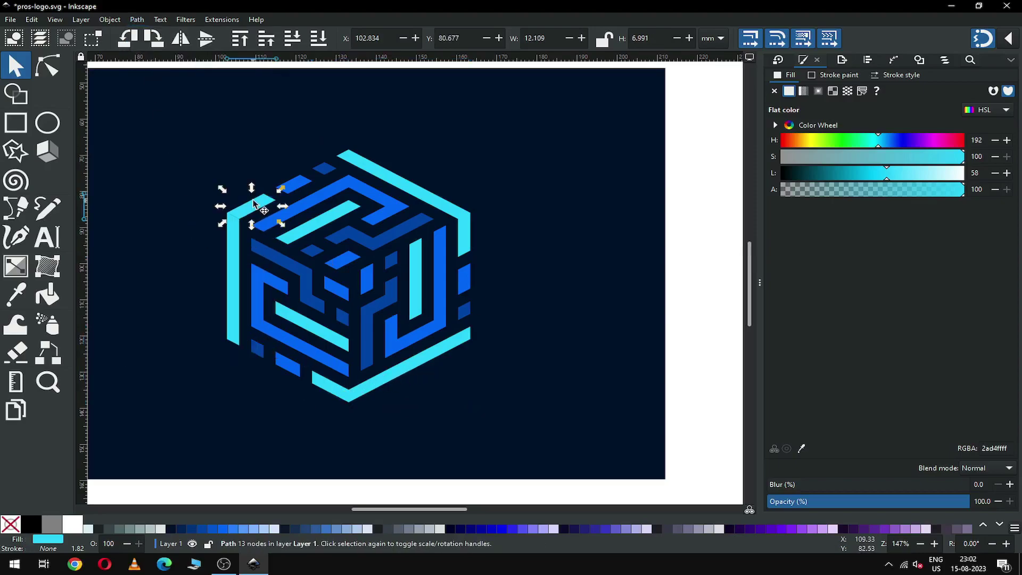
shift+click(229, 260)
click(136, 19)
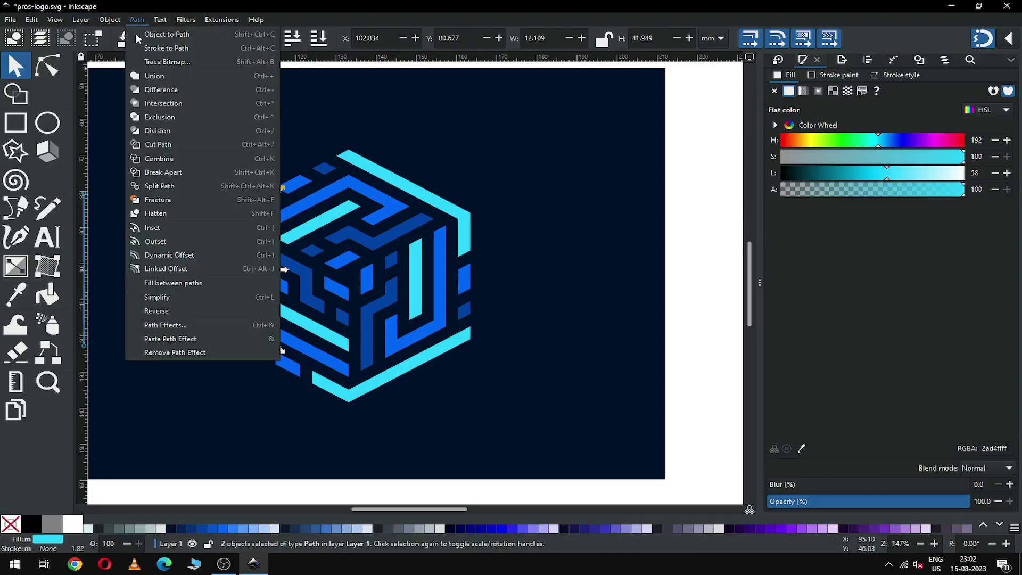
click(140, 79)
click(678, 301)
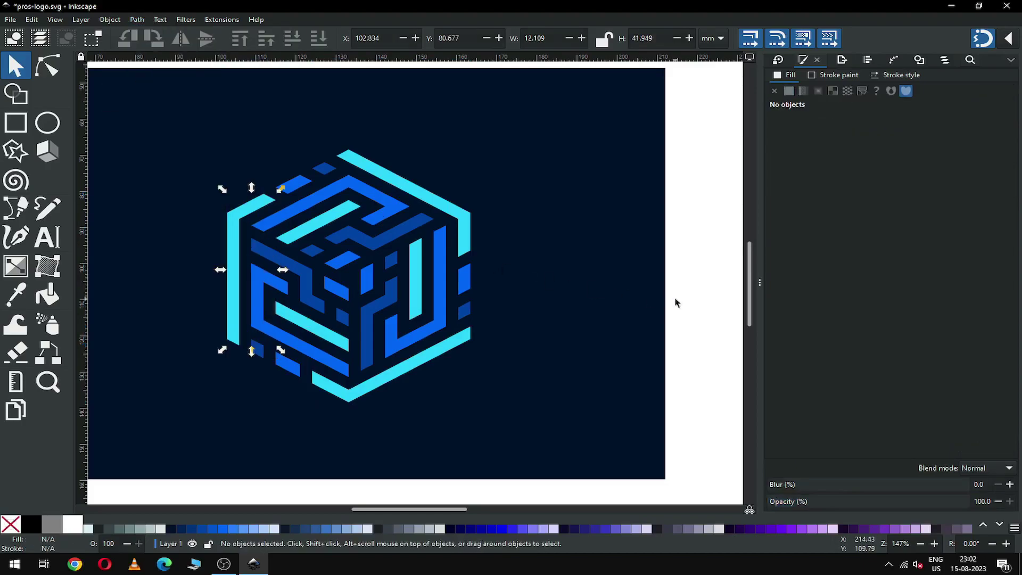